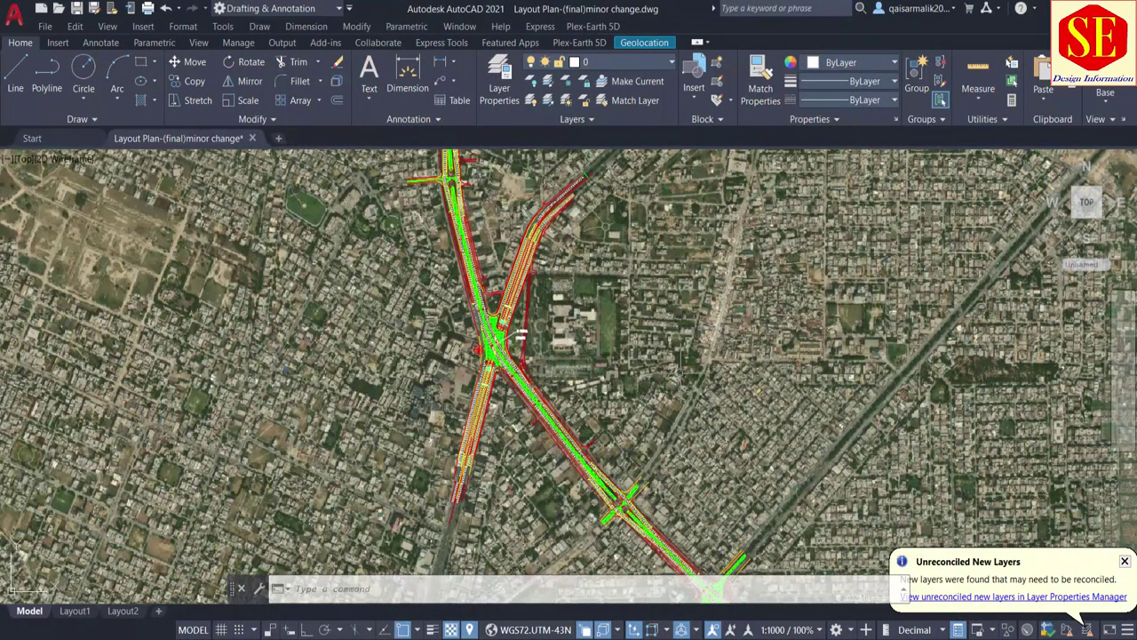
scroll(613, 293, down, 2)
scroll(613, 293, down, 1)
scroll(613, 293, down, 1)
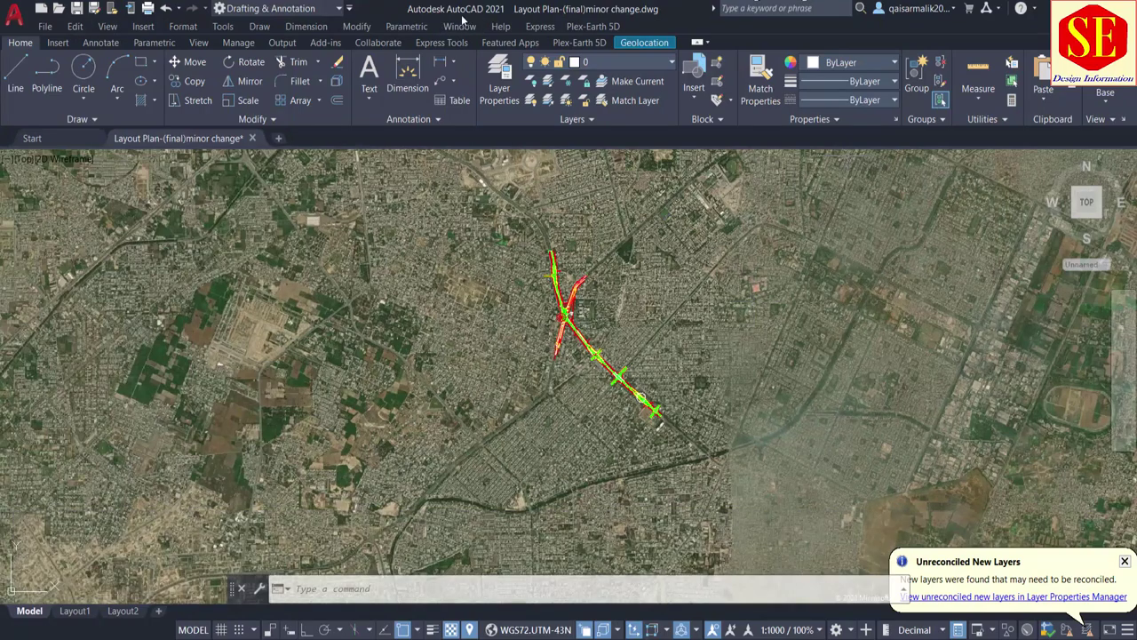
scroll(573, 307, up, 1)
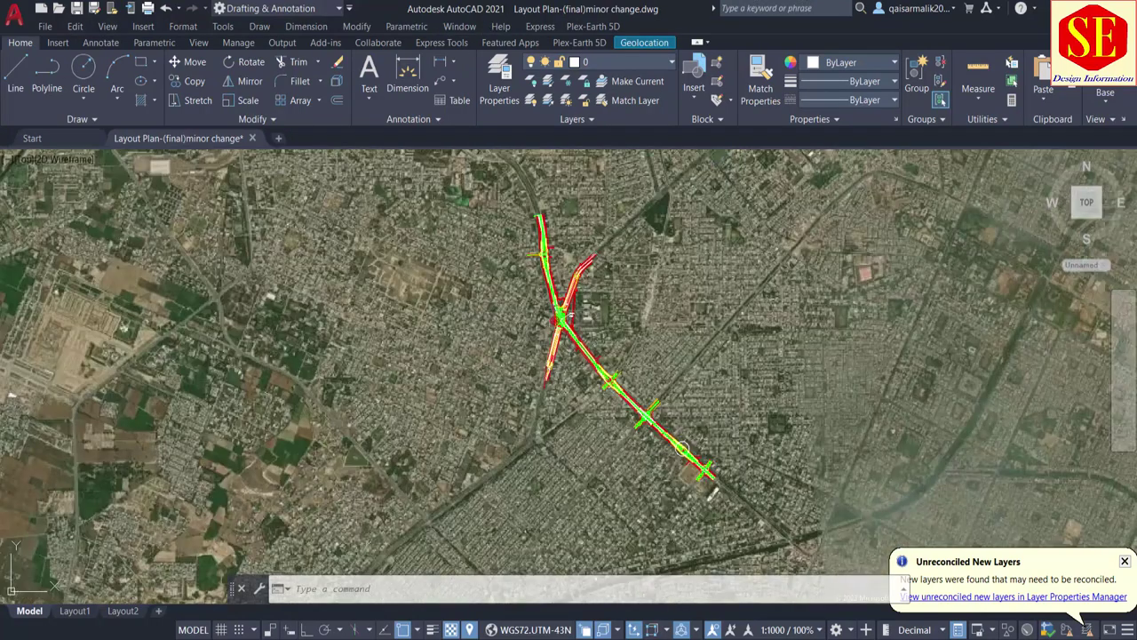
scroll(573, 307, up, 2)
scroll(573, 306, up, 1)
scroll(573, 306, up, 1)
mouse_move(538, 255)
middle_down()
mouse_move(475, 370)
mouse_move(434, 267)
middle_up()
mouse_move(525, 391)
middle_down()
mouse_move(512, 316)
mouse_move(461, 310)
middle_up()
scroll(573, 443, up, 3)
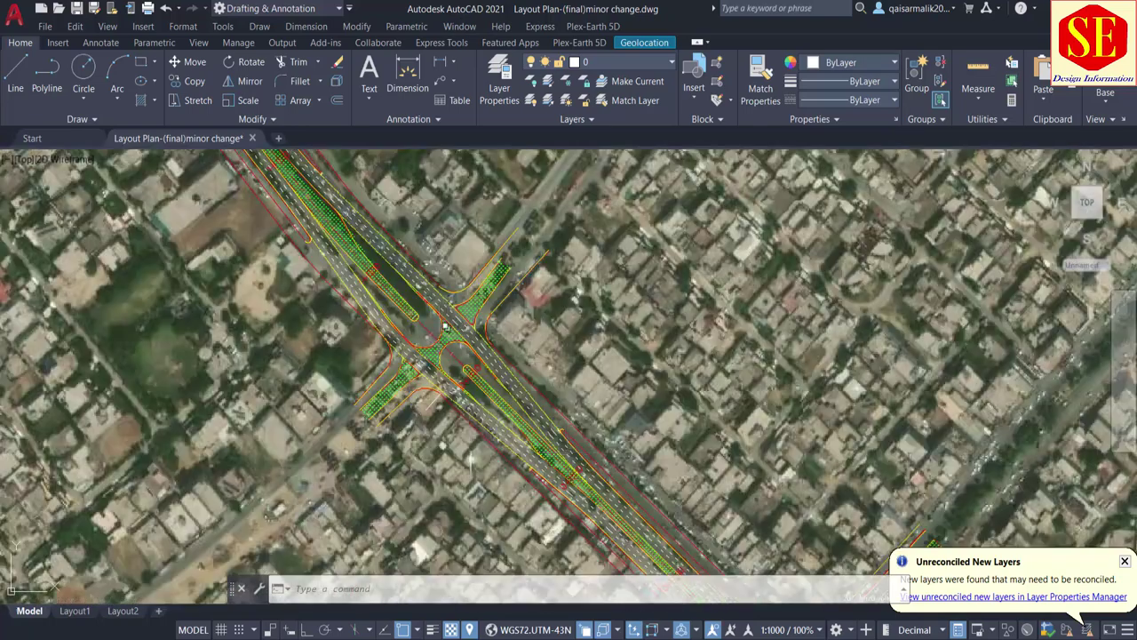
scroll(244, 240, up, 1)
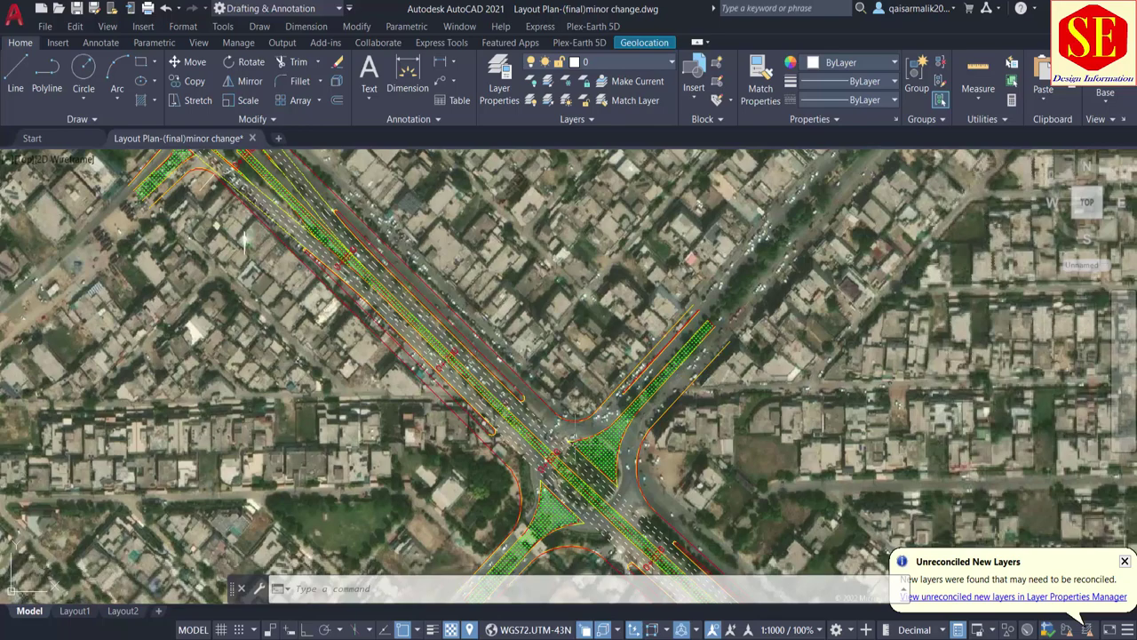
scroll(764, 542, down, 1)
scroll(764, 542, down, 1)
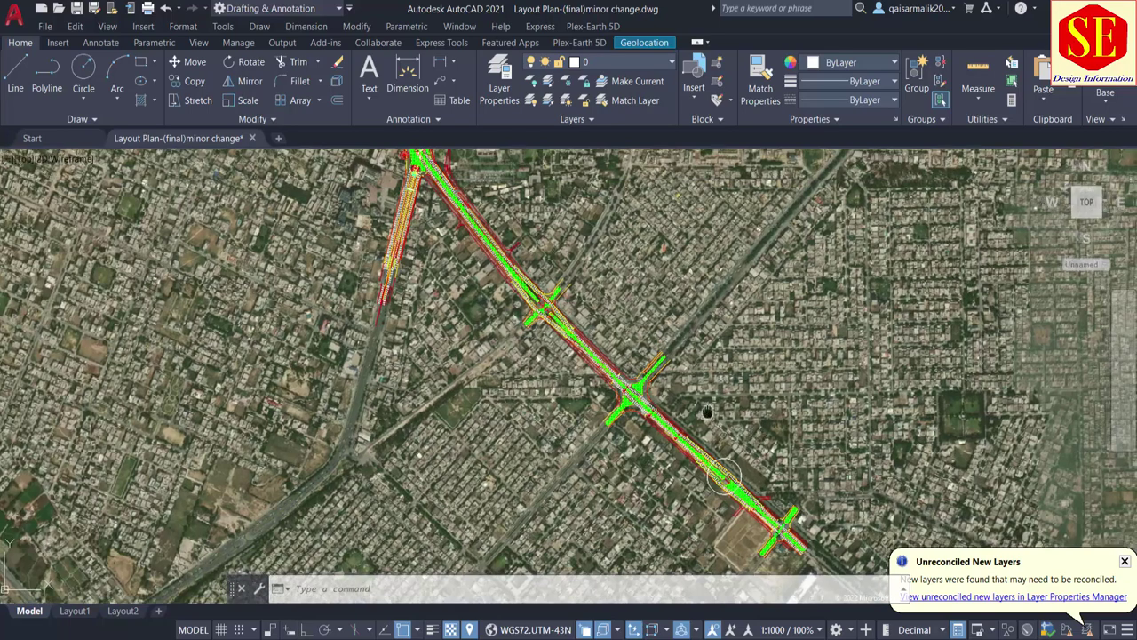
mouse_move(766, 549)
middle_down()
mouse_move(526, 368)
mouse_move(712, 607)
middle_up()
scroll(511, 449, up, 4)
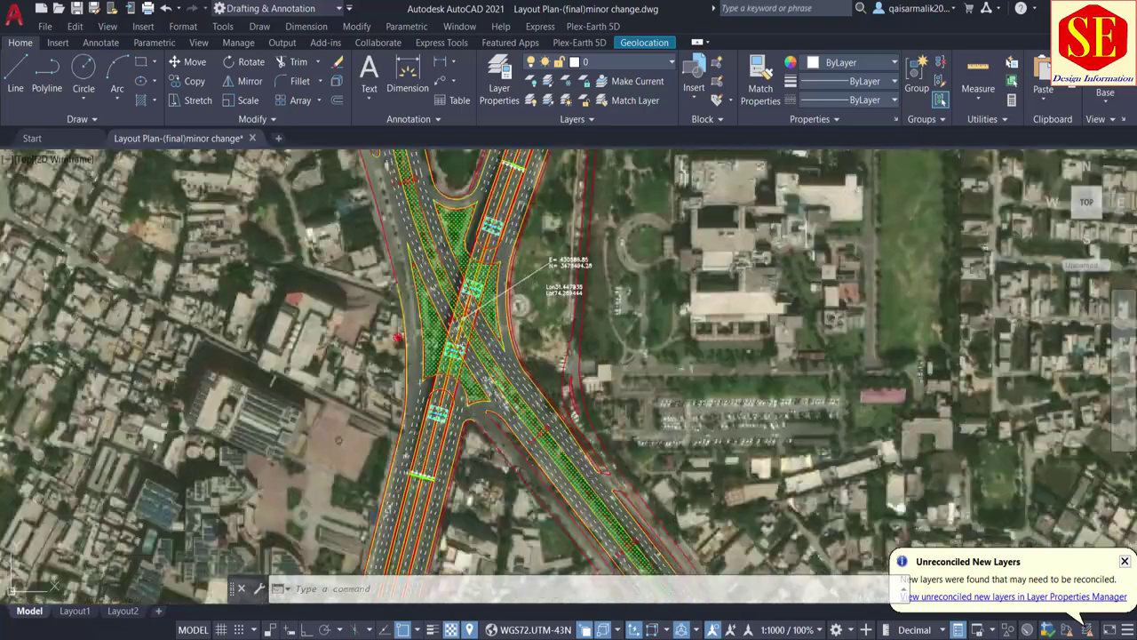
middle_drag(463, 249, 524, 407)
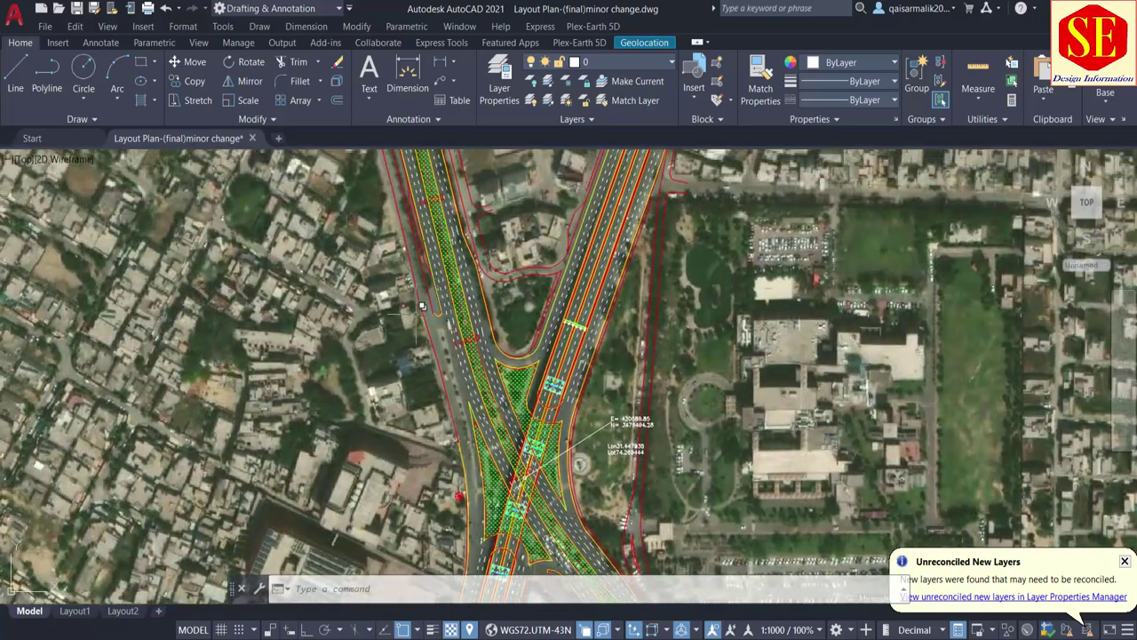
mouse_move(475, 327)
middle_down()
mouse_move(480, 462)
mouse_move(467, 497)
middle_up()
scroll(465, 484, down, 2)
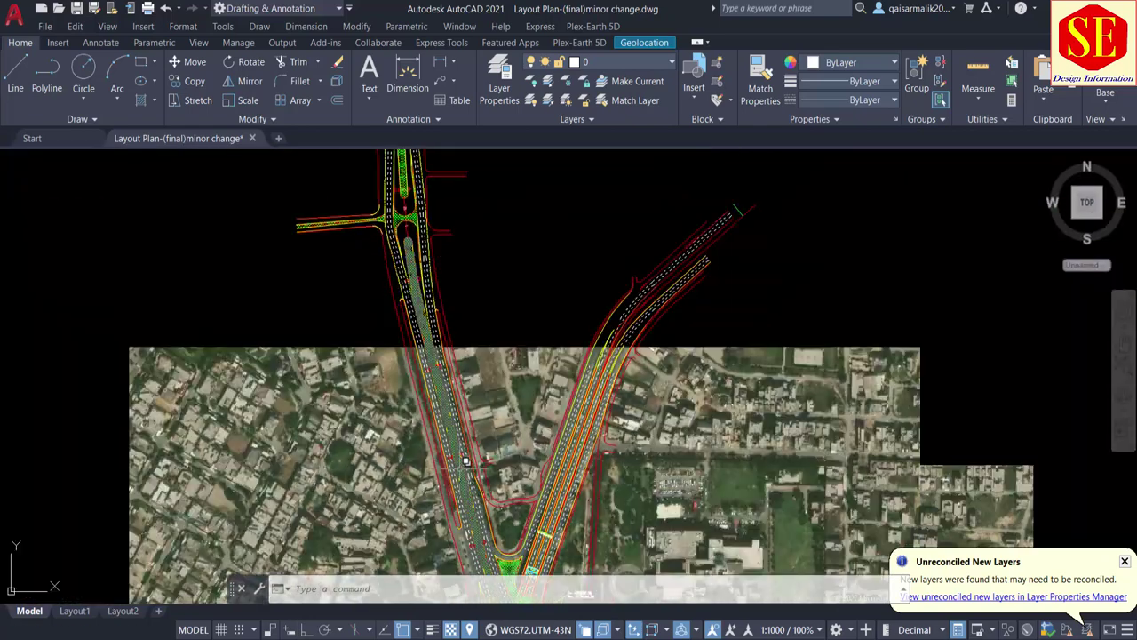
scroll(404, 204, down, 2)
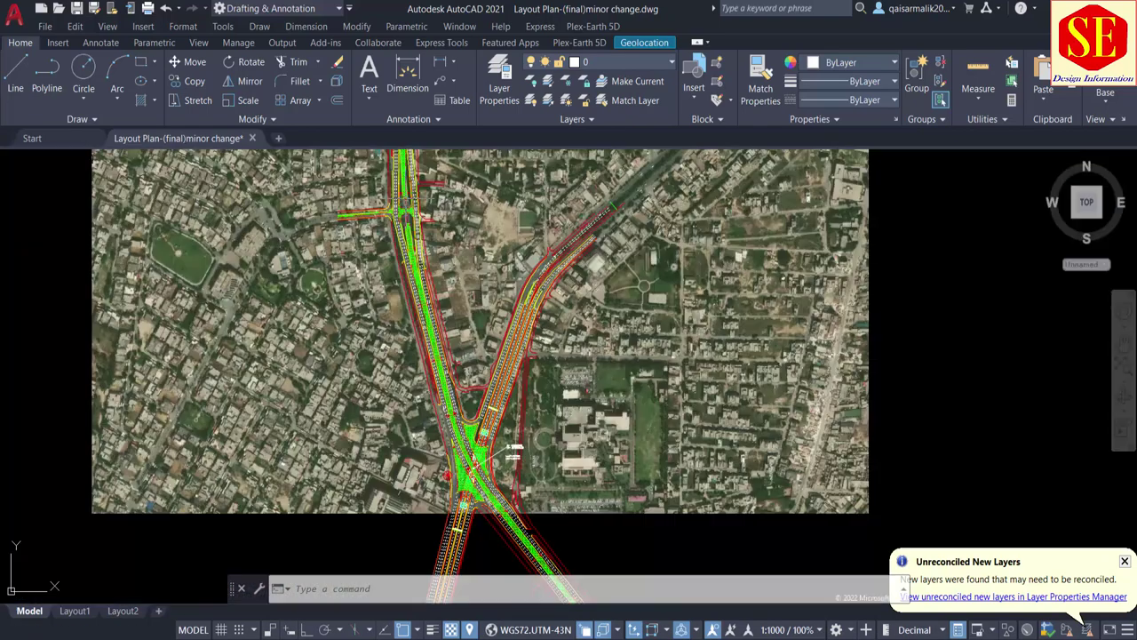
middle_drag(408, 389, 430, 309)
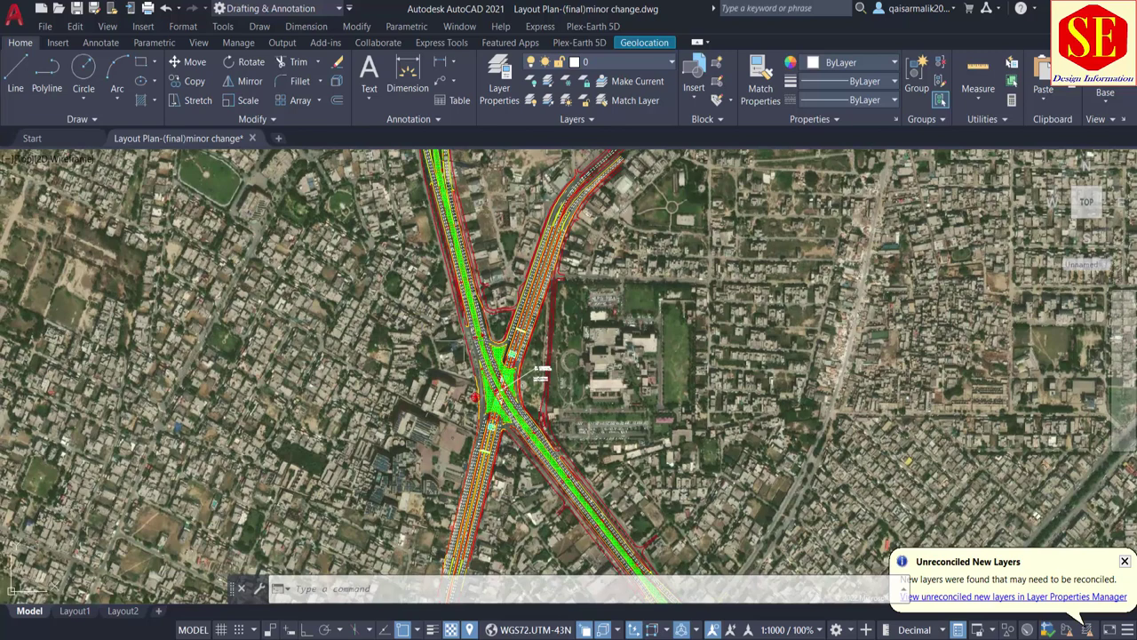
mouse_move(497, 391)
middle_down()
mouse_move(502, 351)
mouse_move(551, 285)
middle_up()
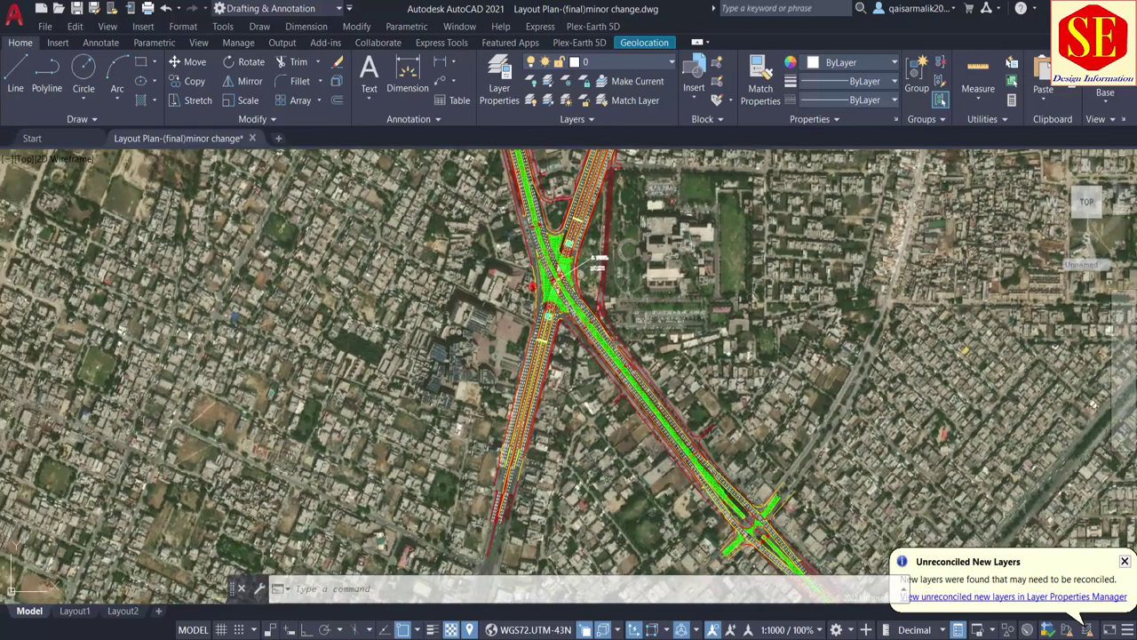
scroll(575, 504, down, 2)
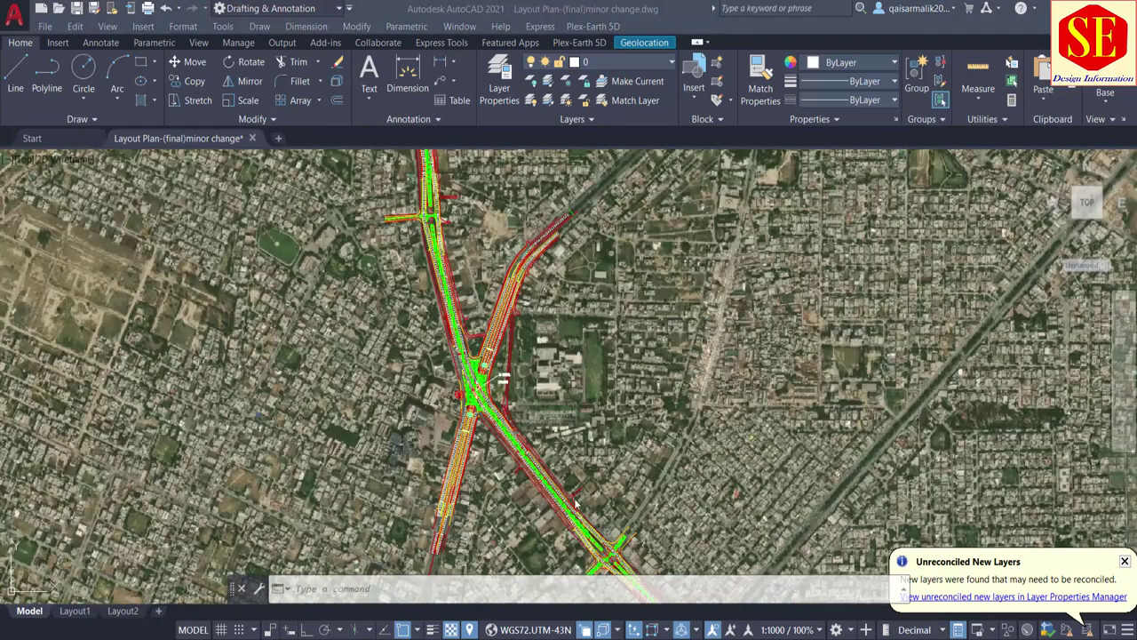
Step: Show the Geolocation tools and try Road and Hybrid map backgrounds before returning to Aerial
click(630, 45)
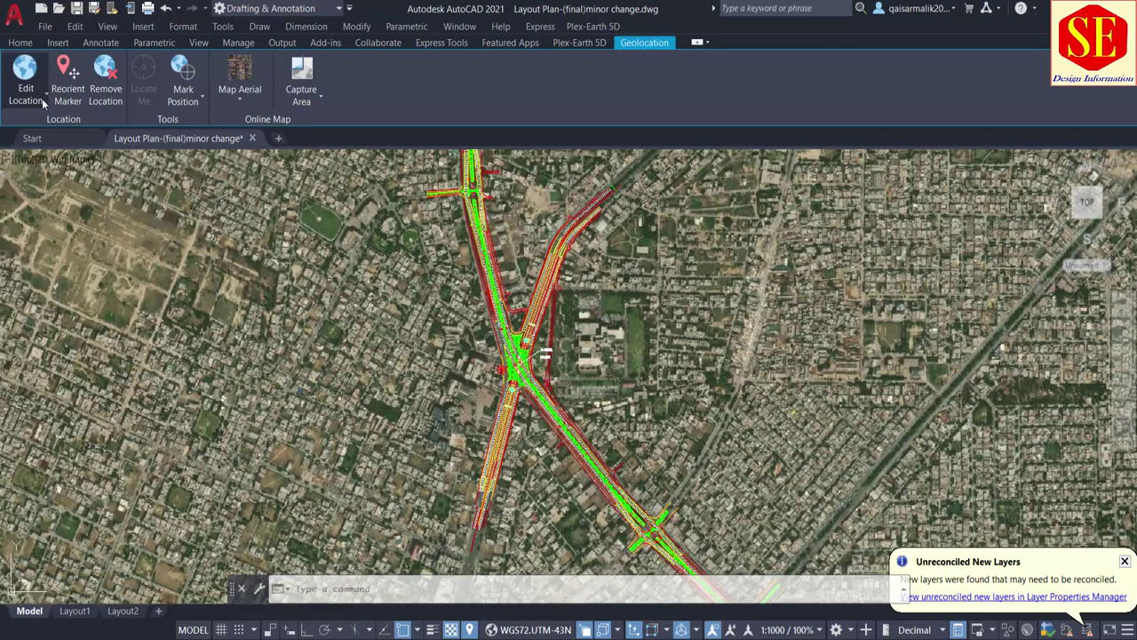
click(240, 94)
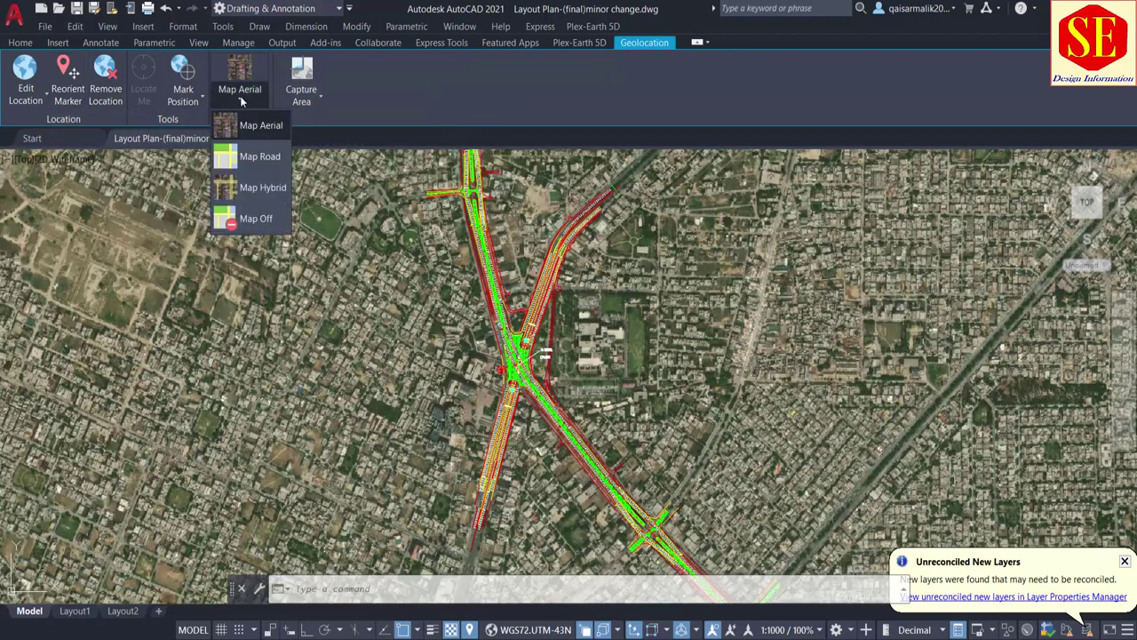
click(268, 158)
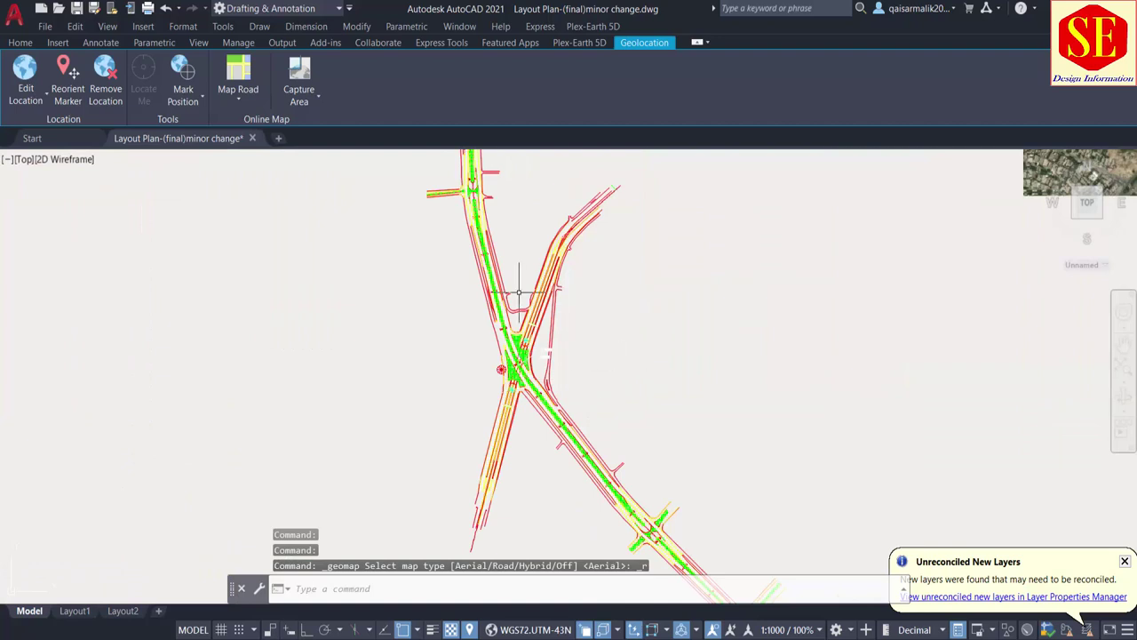
click(241, 92)
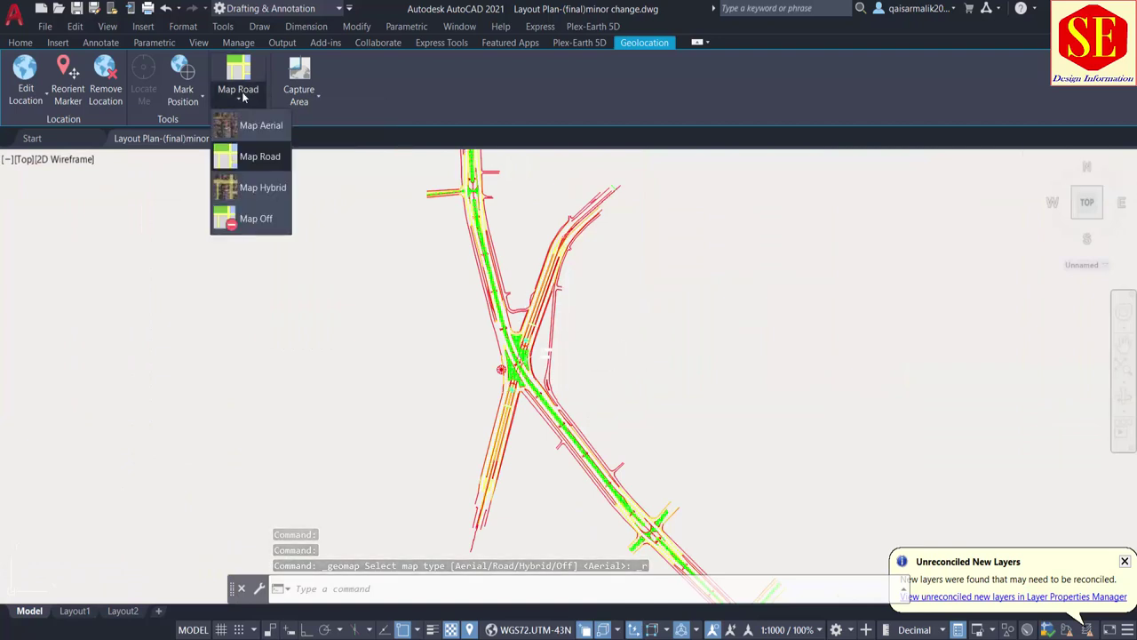
click(262, 188)
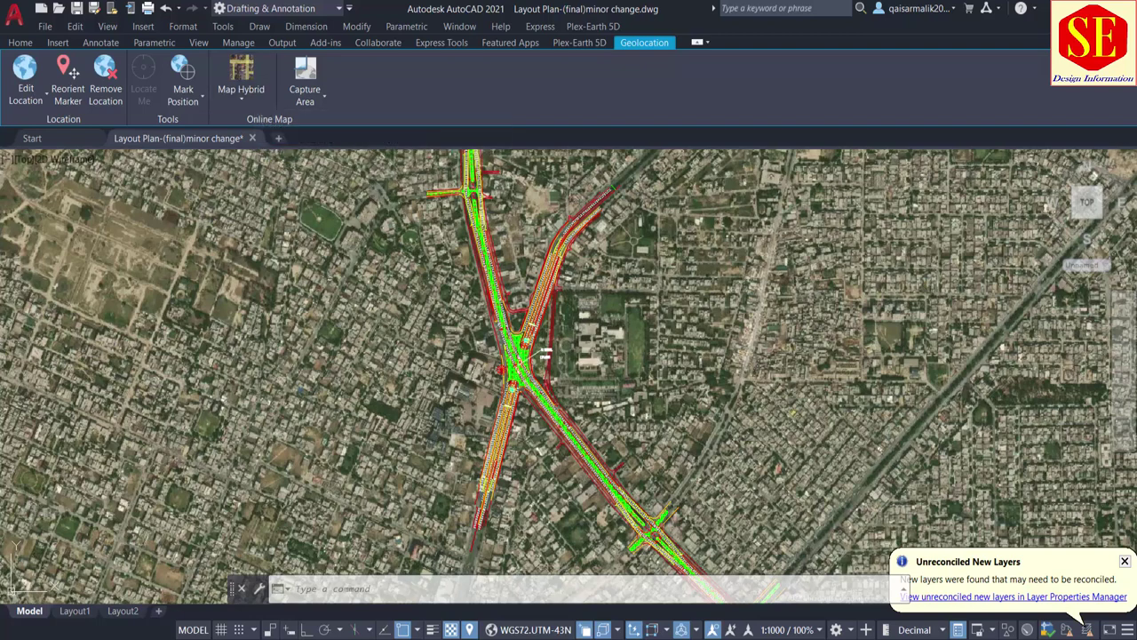
click(249, 95)
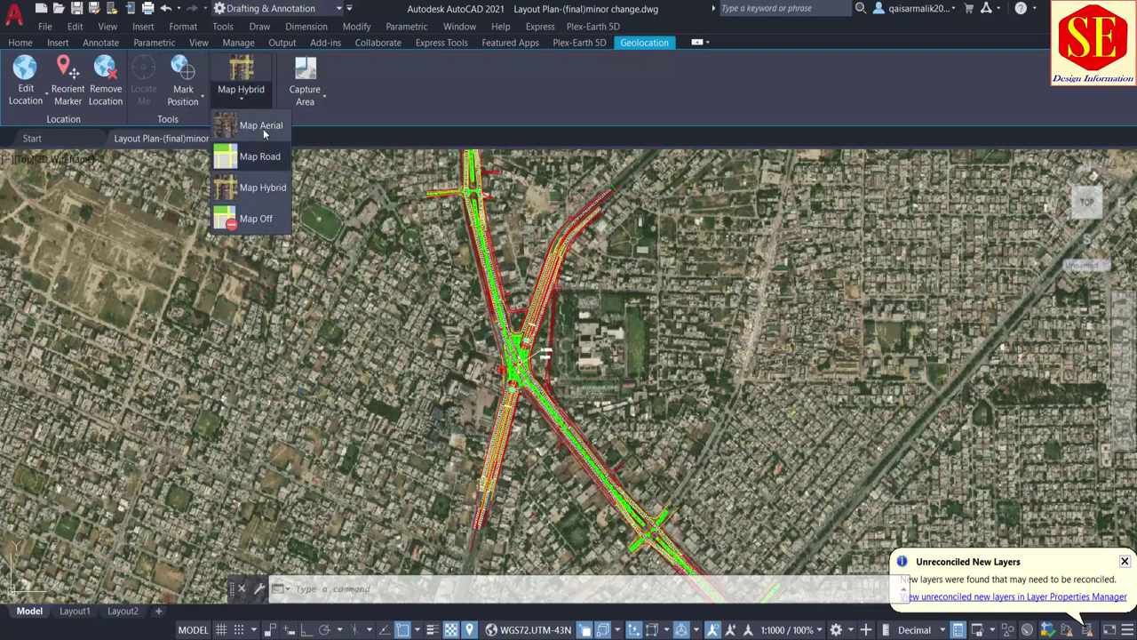
click(256, 127)
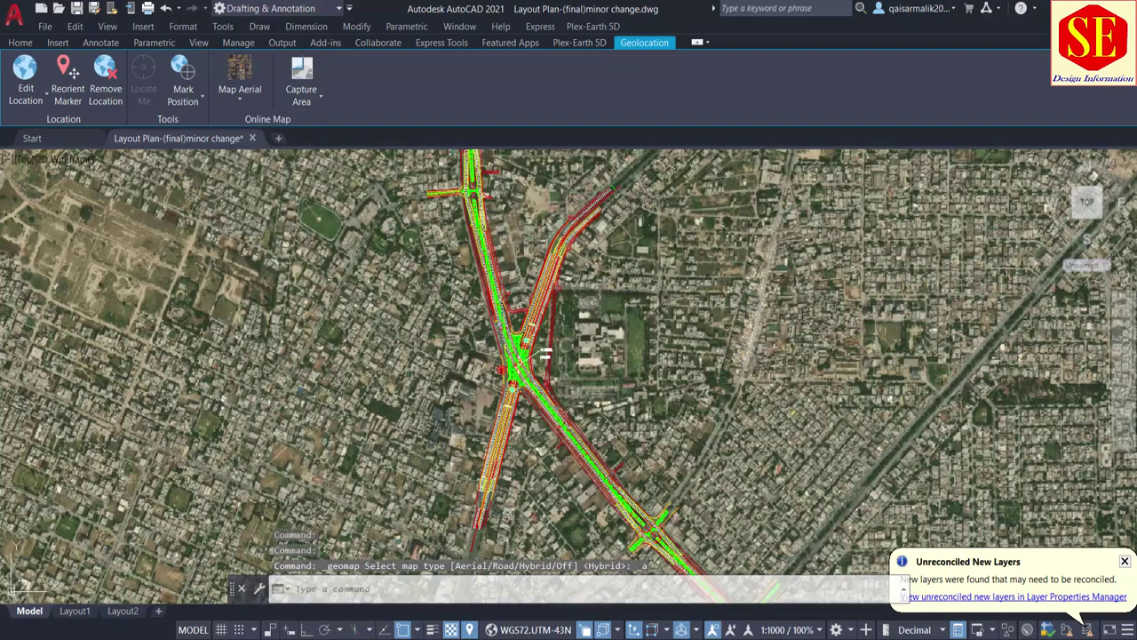
Step: Toggle the map background Off and back to Aerial twice, ending on Aerial
click(240, 94)
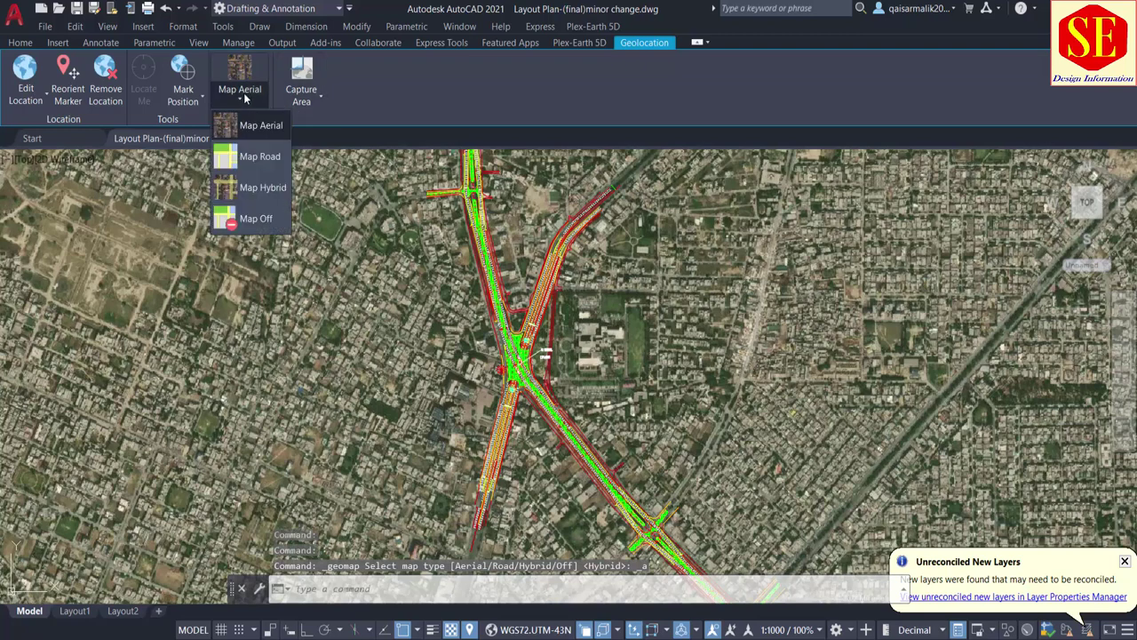
click(262, 220)
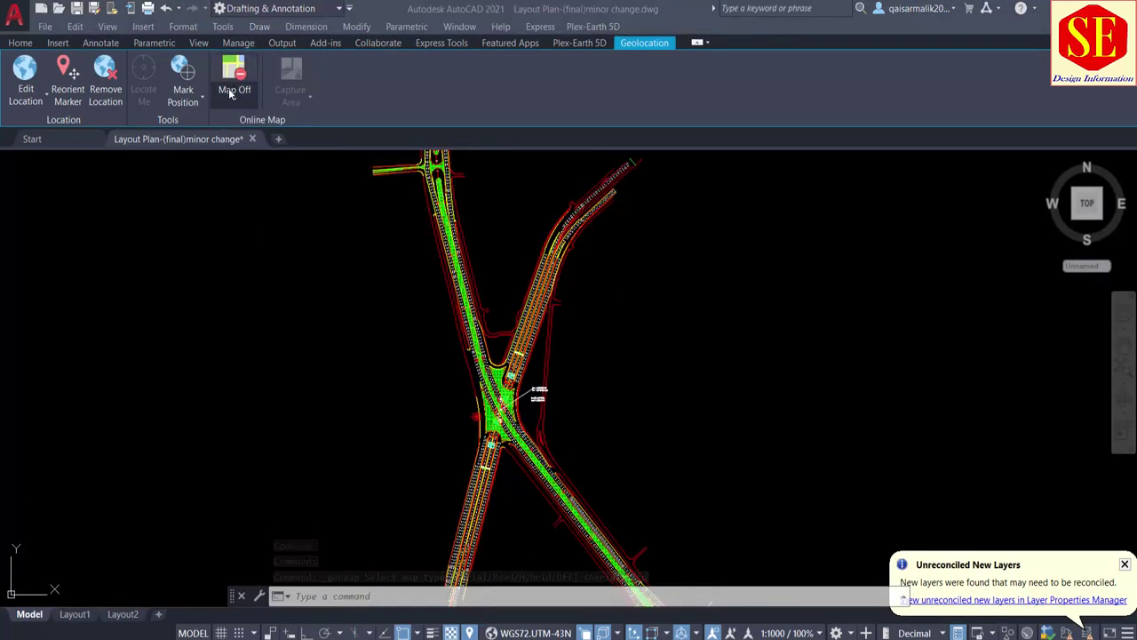
click(238, 102)
click(255, 123)
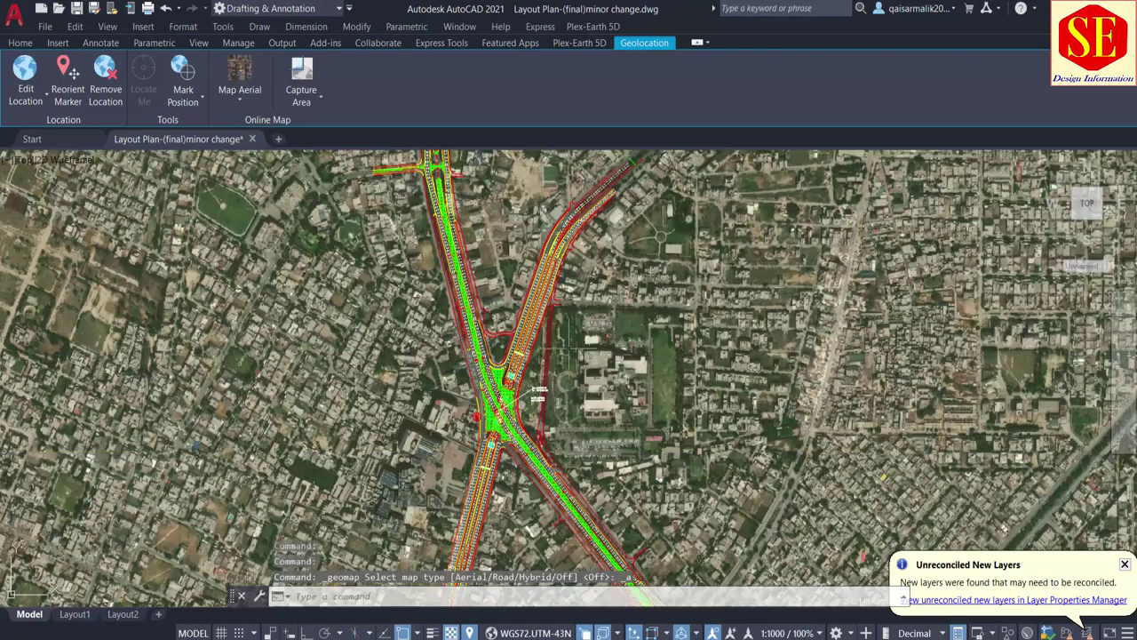
click(240, 93)
click(252, 223)
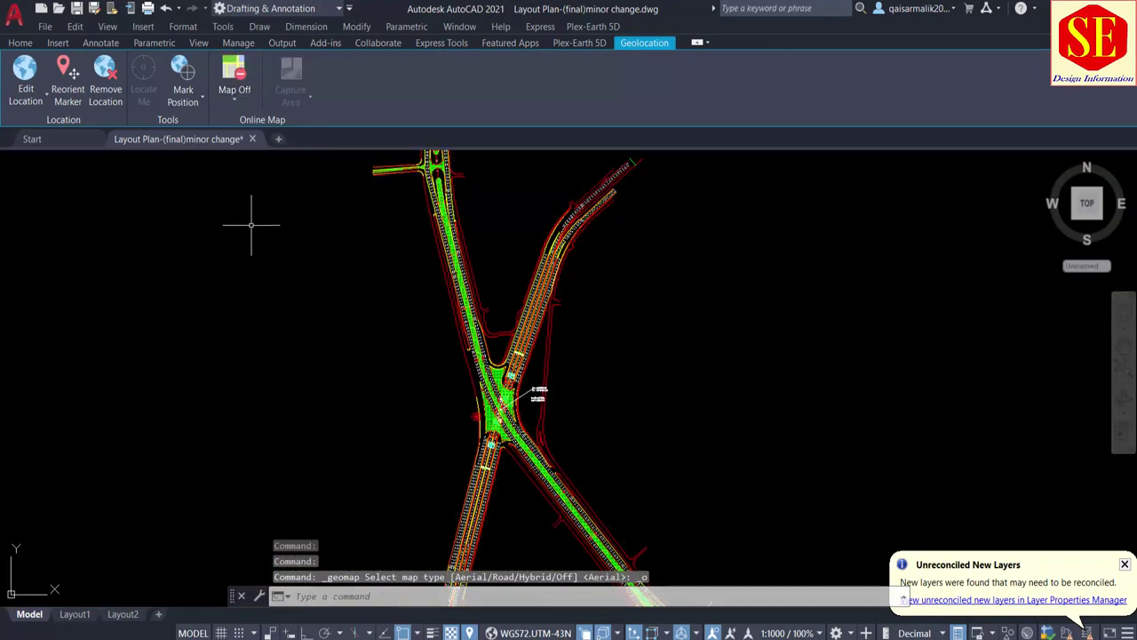
click(236, 96)
click(250, 122)
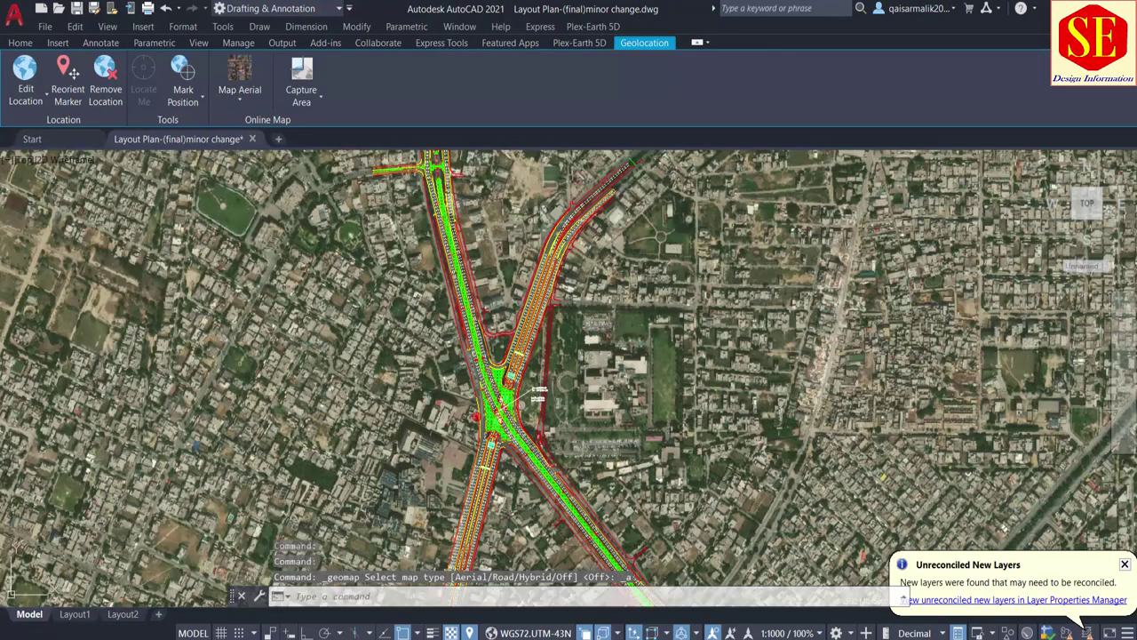
Step: Remove the drawing's geographic location, answering Yes in the Geographic Location - Remove dialog
scroll(470, 391, down, 2)
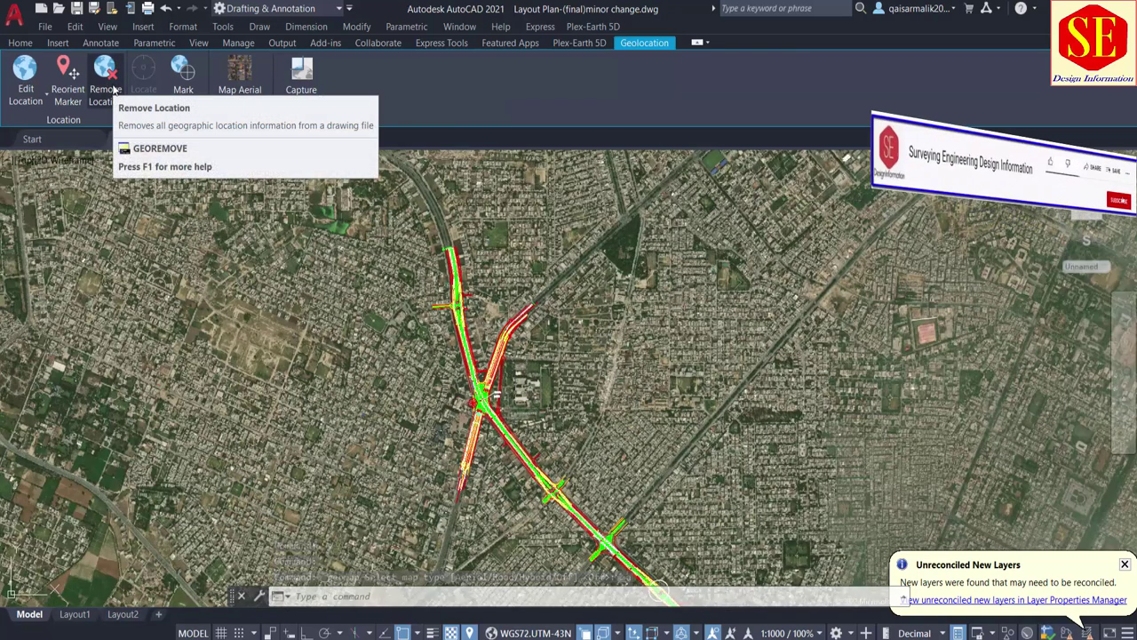
click(113, 89)
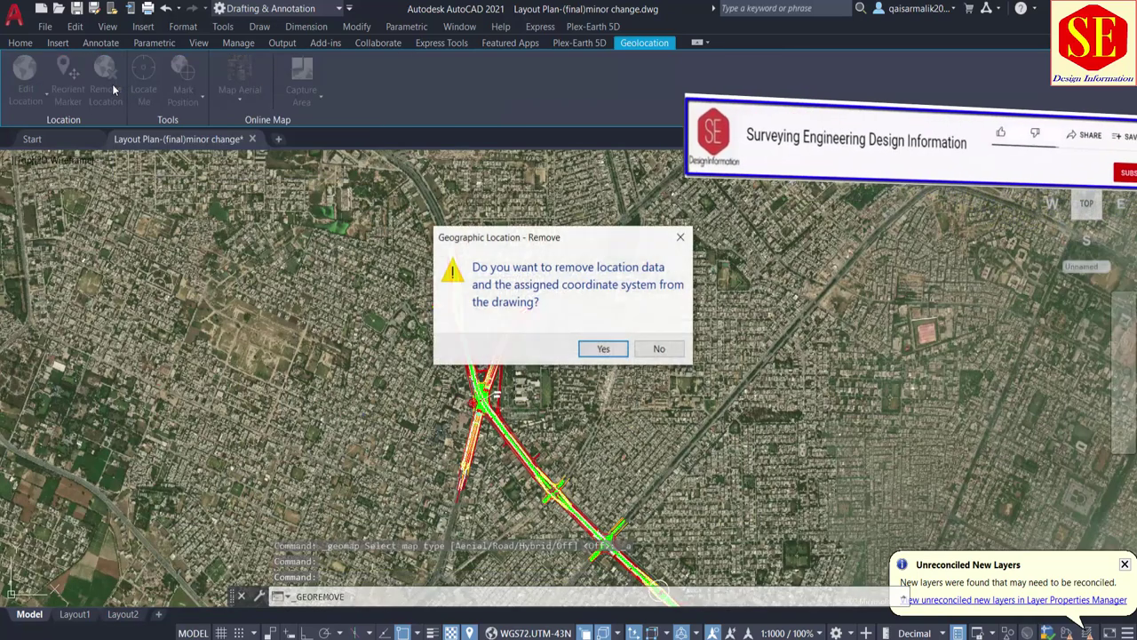
click(599, 347)
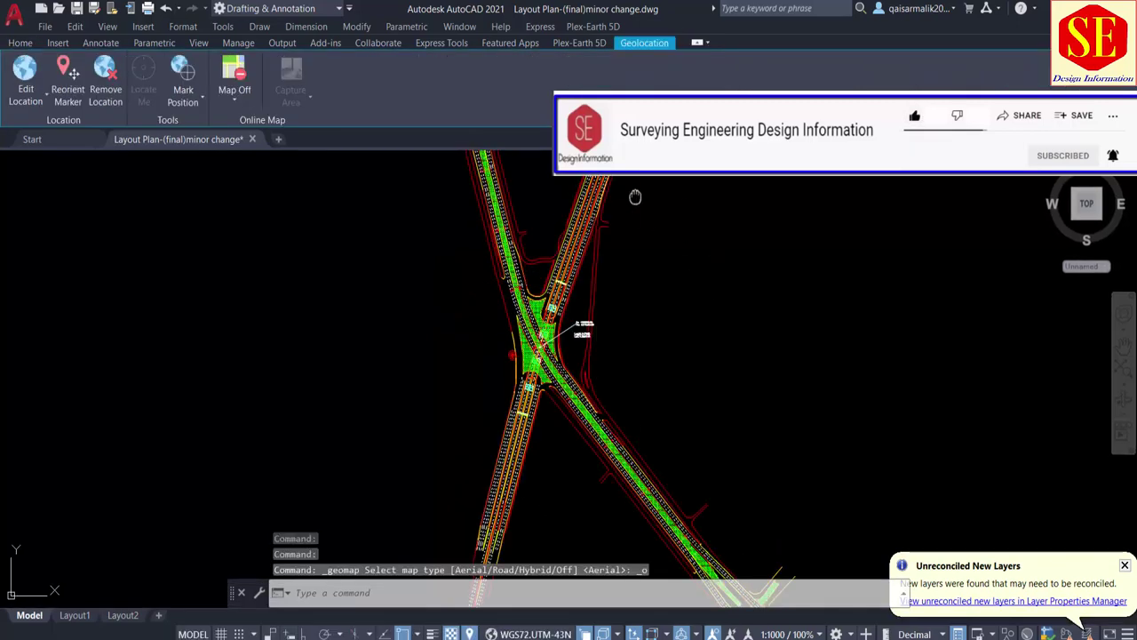
middle_drag(635, 196, 569, 222)
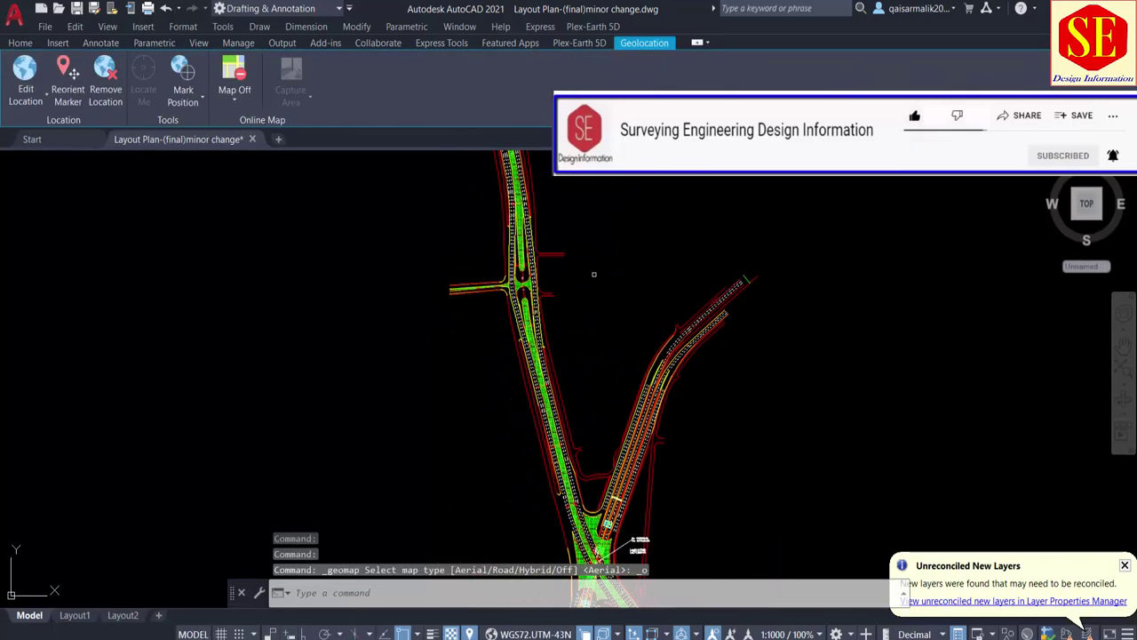
scroll(559, 229, up, 2)
scroll(560, 233, down, 3)
scroll(561, 239, down, 1)
scroll(561, 239, up, 5)
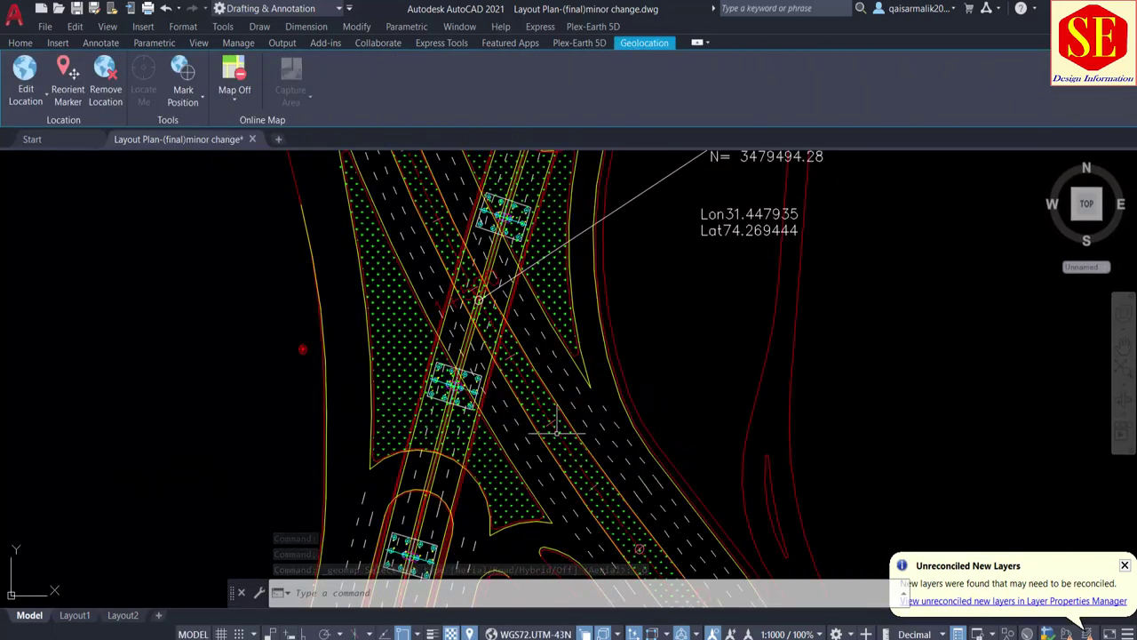
middle_drag(671, 270, 659, 416)
scroll(659, 417, down, 2)
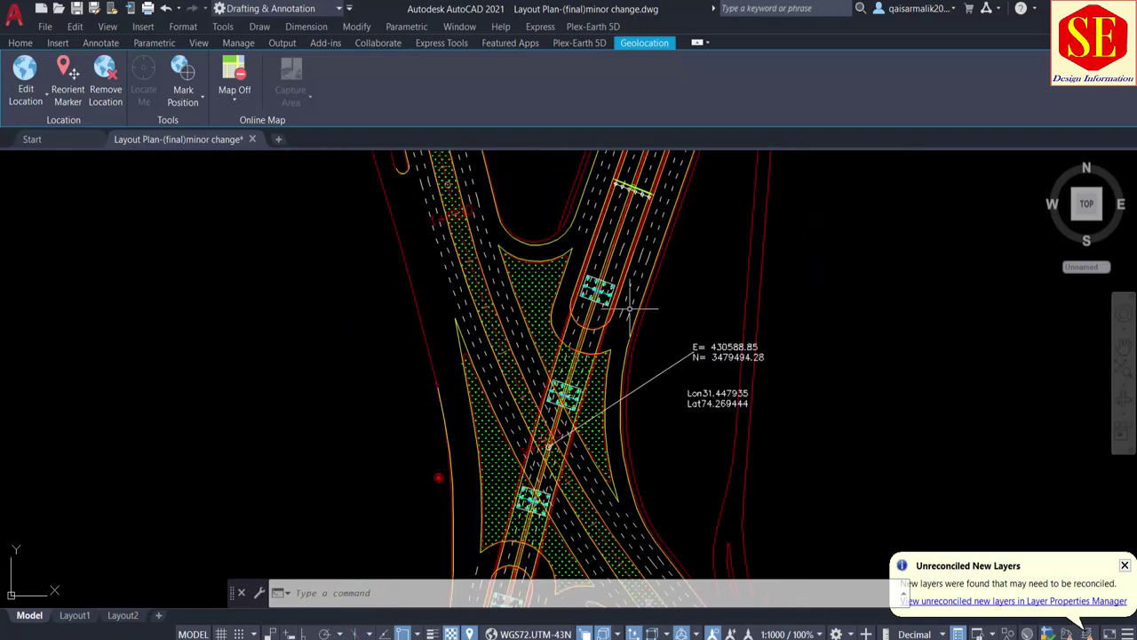
scroll(459, 269, down, 2)
scroll(460, 269, down, 2)
mouse_move(469, 332)
middle_down()
mouse_move(529, 380)
mouse_move(382, 217)
middle_up()
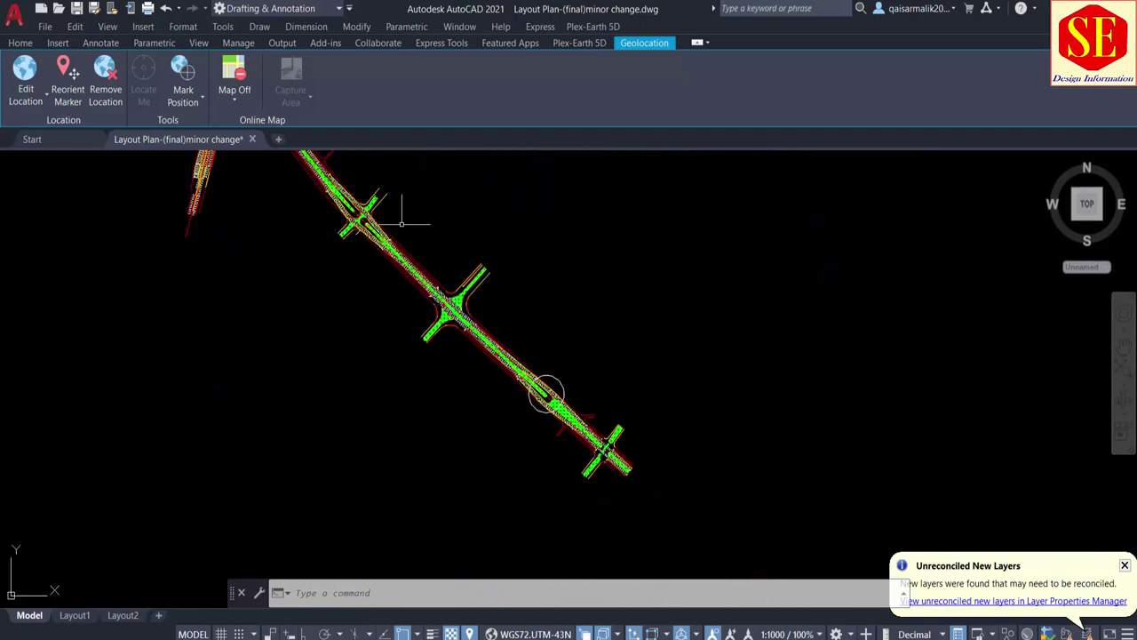
scroll(559, 378, up, 5)
scroll(556, 302, down, 3)
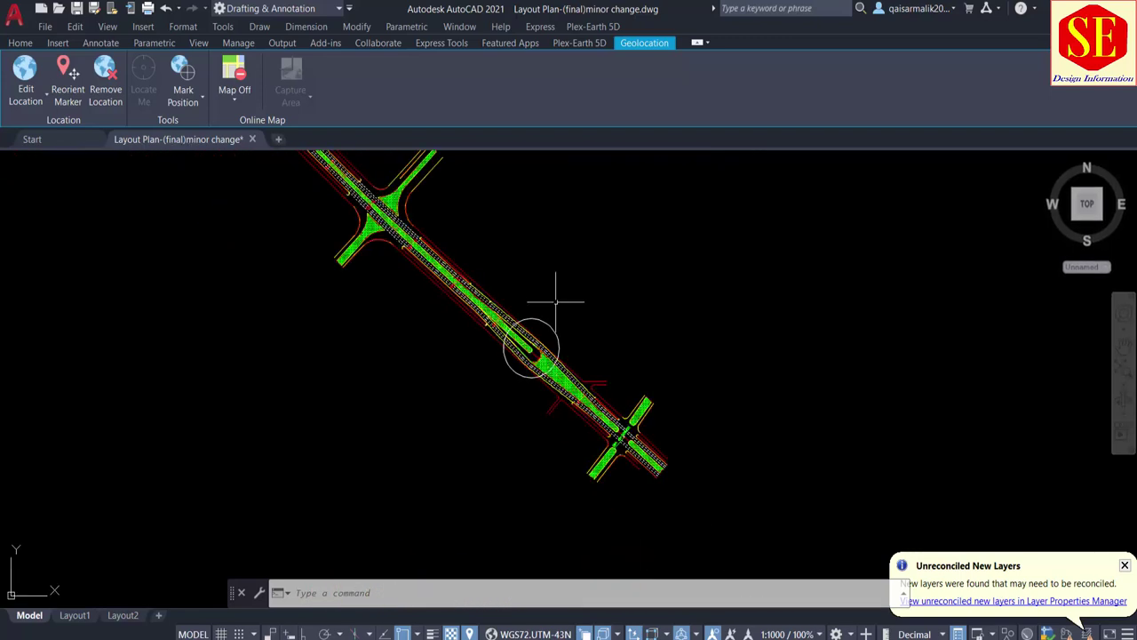
scroll(530, 346, up, 2)
scroll(550, 338, up, 3)
scroll(533, 368, up, 2)
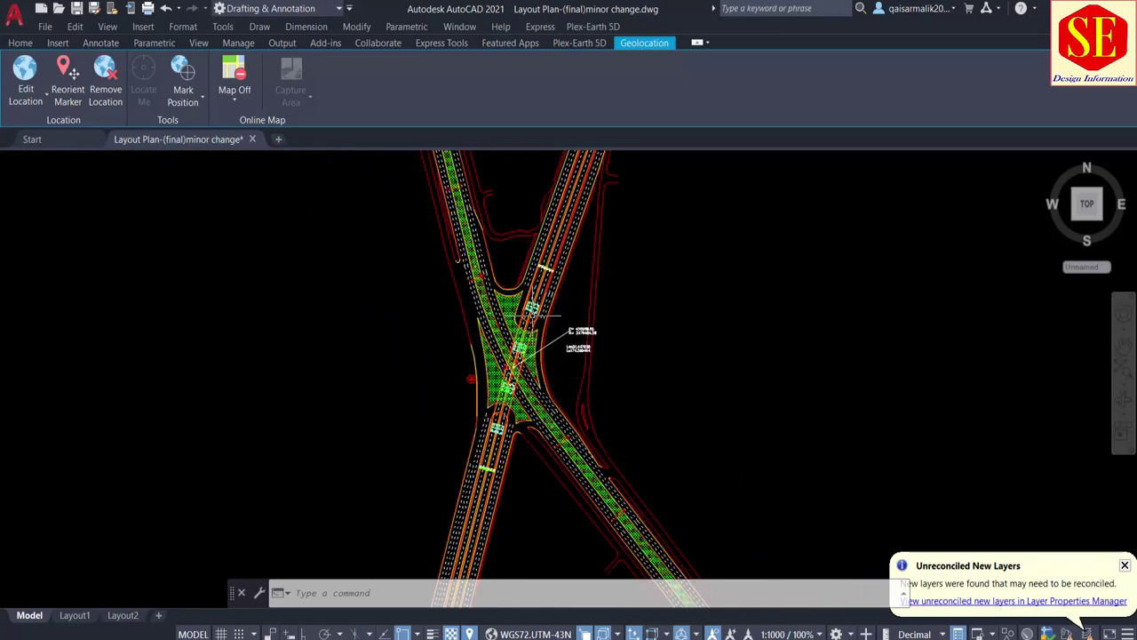
scroll(497, 429, up, 2)
scroll(480, 435, up, 3)
scroll(507, 348, up, 3)
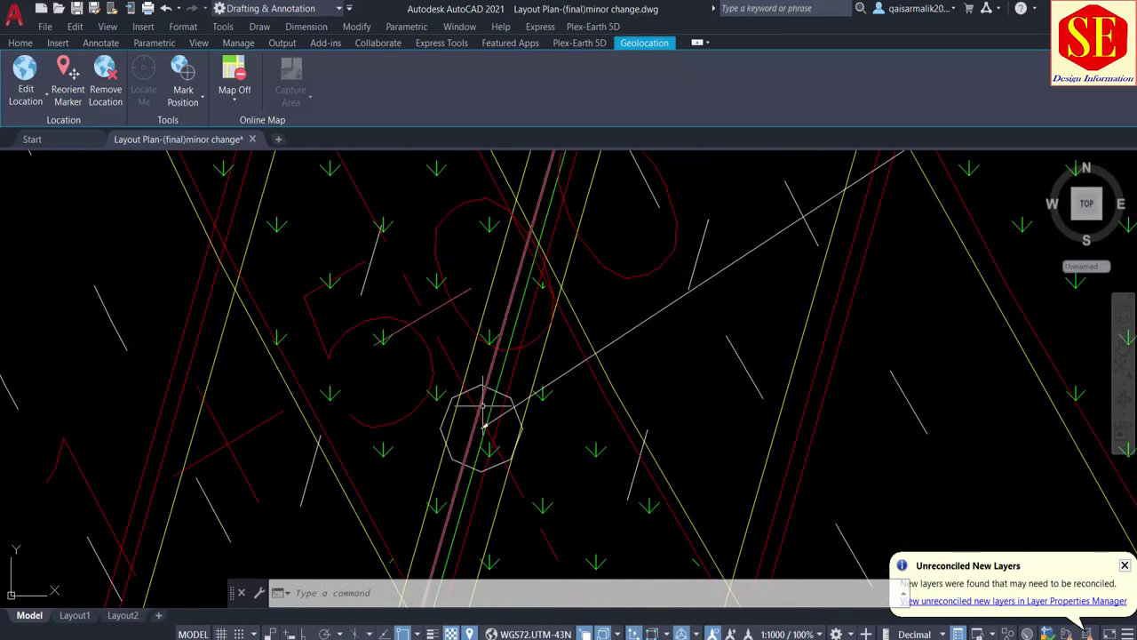
text(ce)
key(Return)
scroll(485, 398, up, 2)
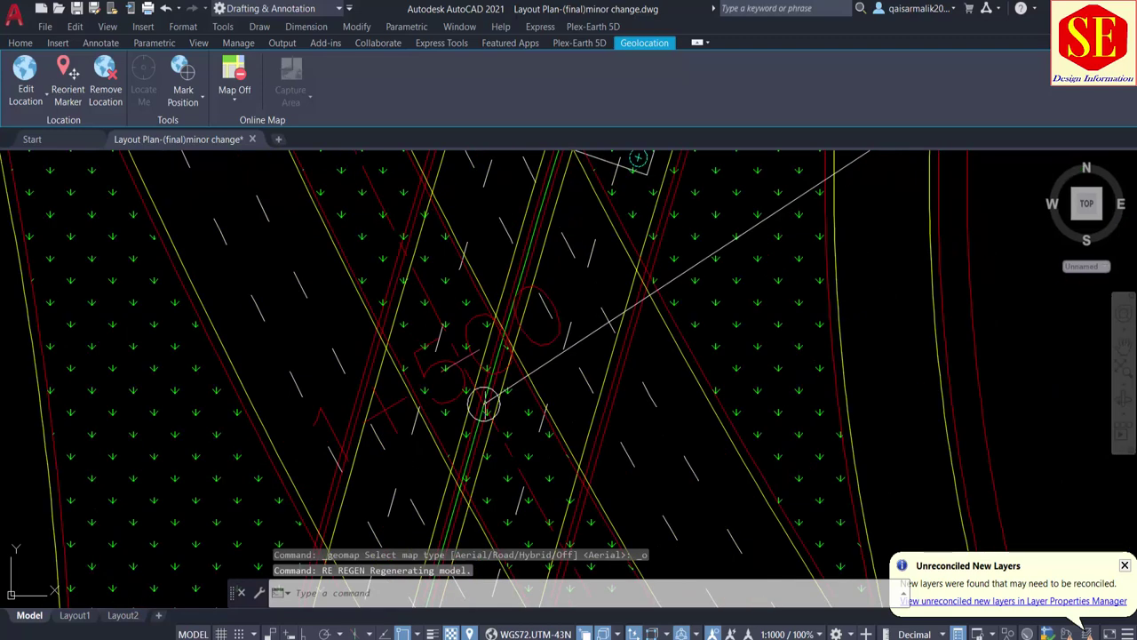
scroll(484, 396, up, 2)
middle_drag(874, 250, 770, 364)
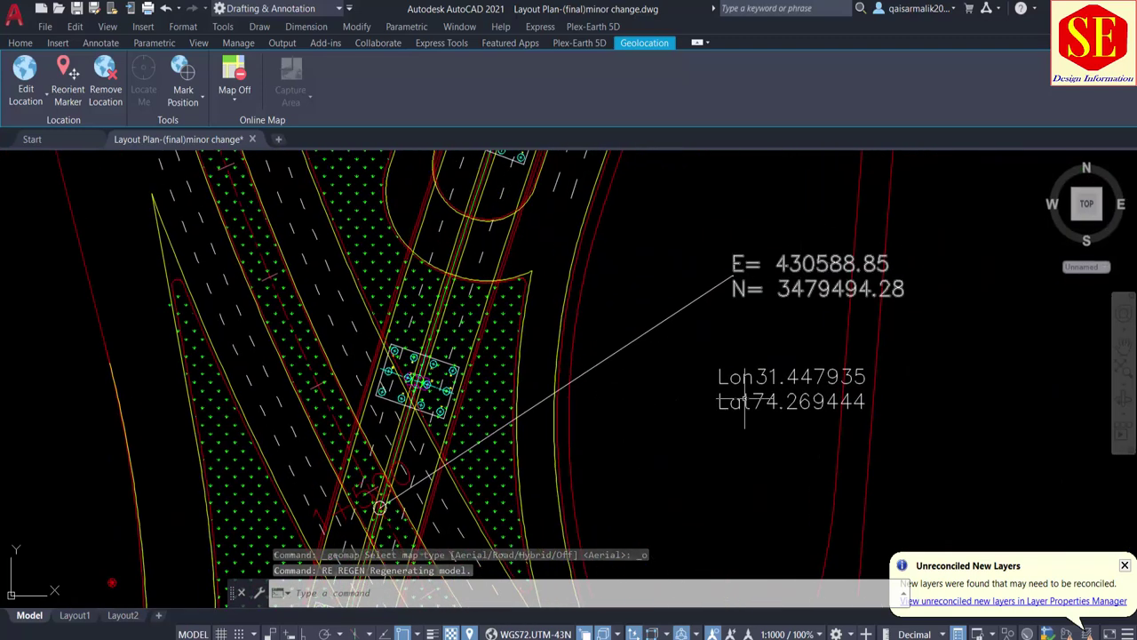
scroll(383, 507, up, 3)
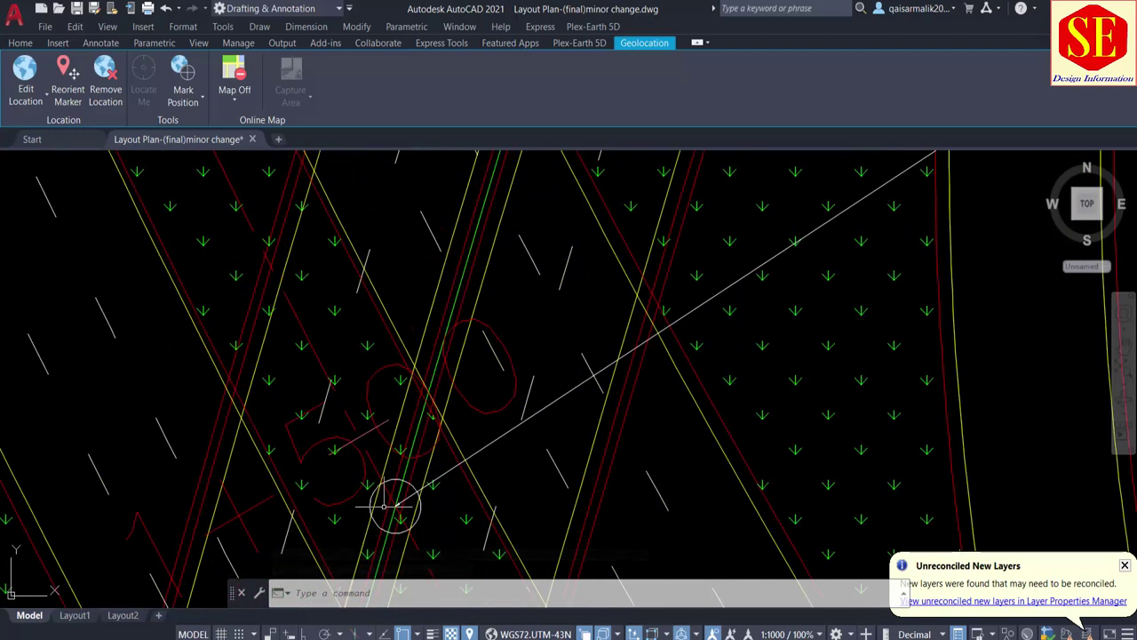
scroll(397, 505, down, 3)
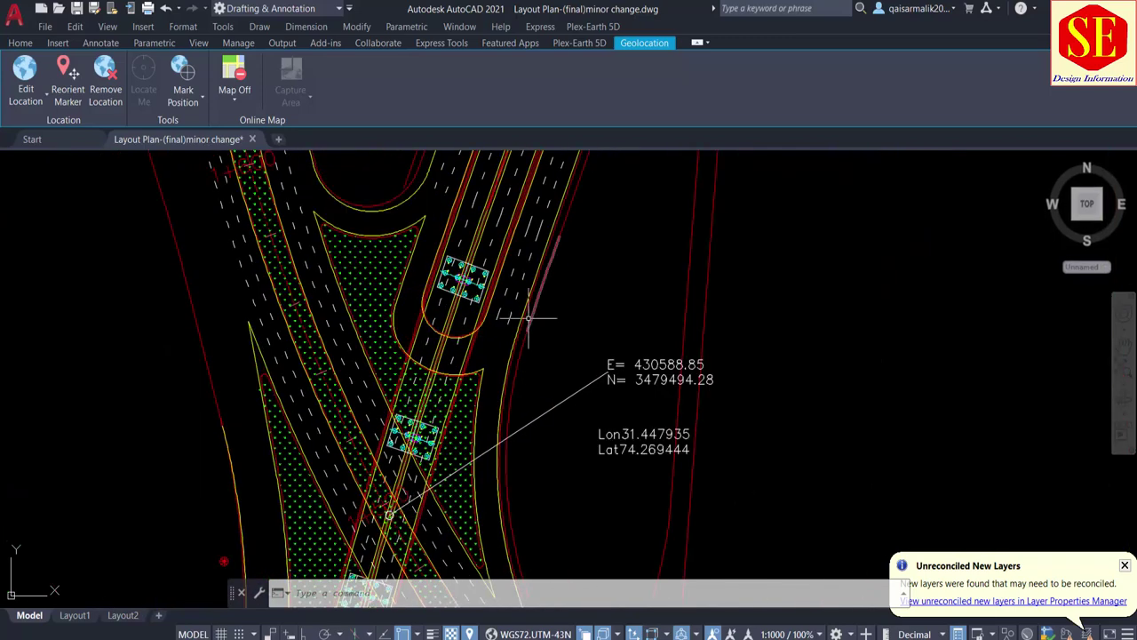
scroll(399, 355, up, 3)
text(c)
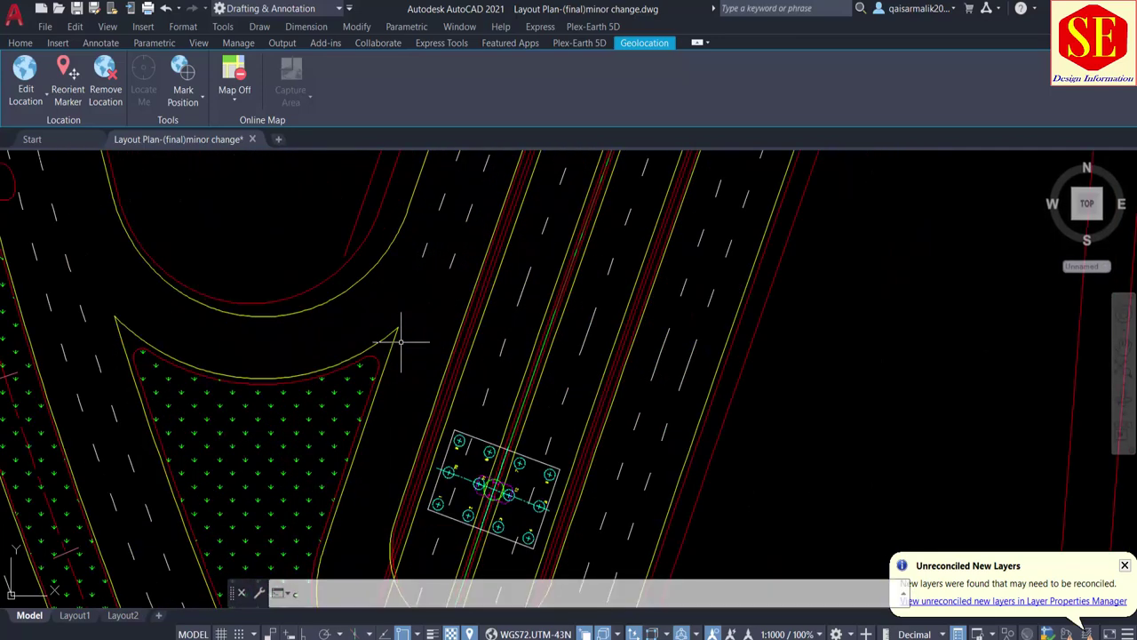
key(Return)
click(398, 327)
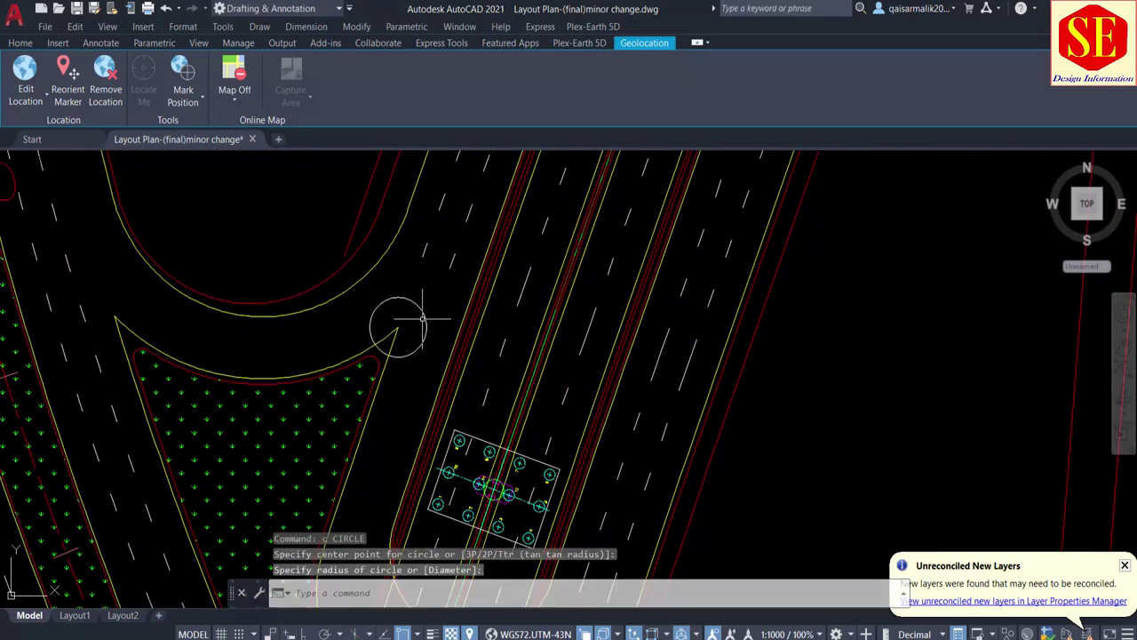
text(id)
key(Return)
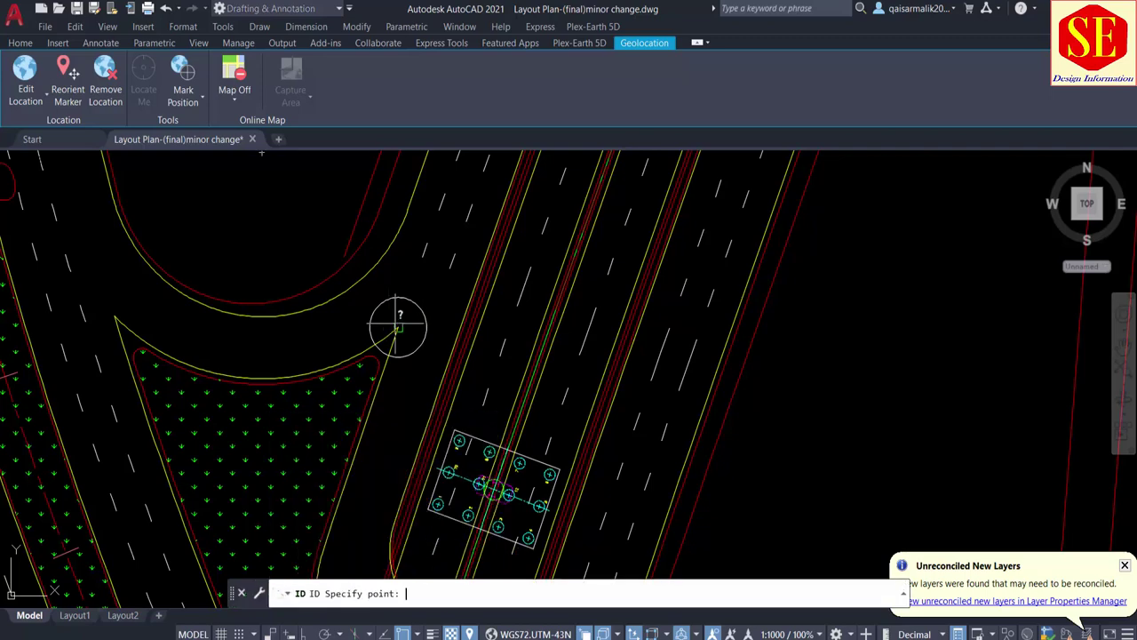
click(398, 327)
key(F2)
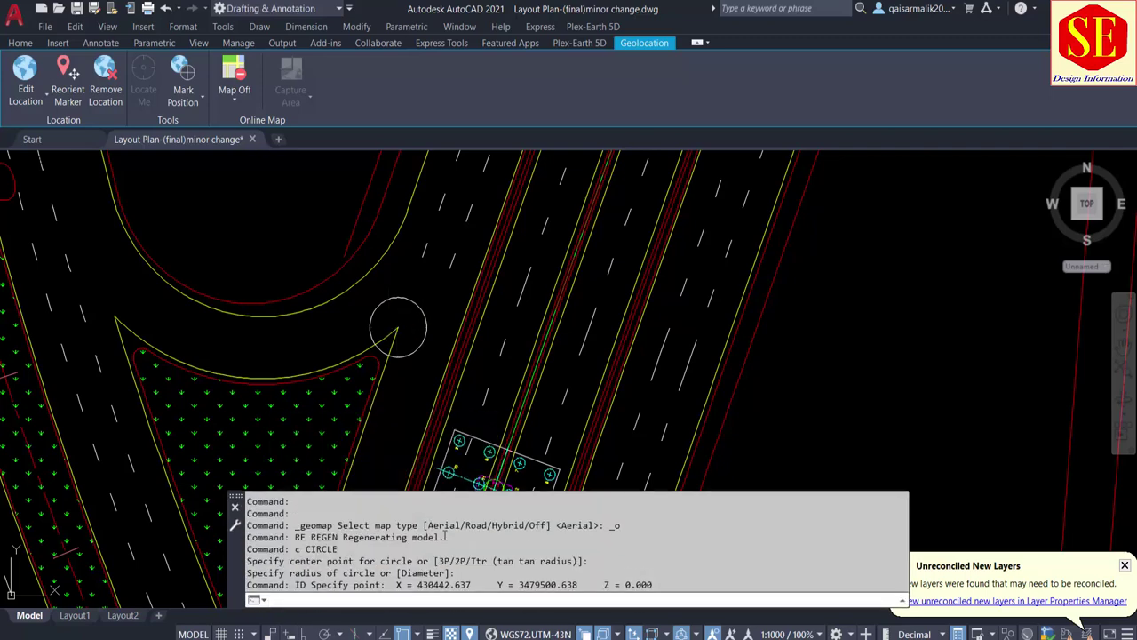
right_click(587, 586)
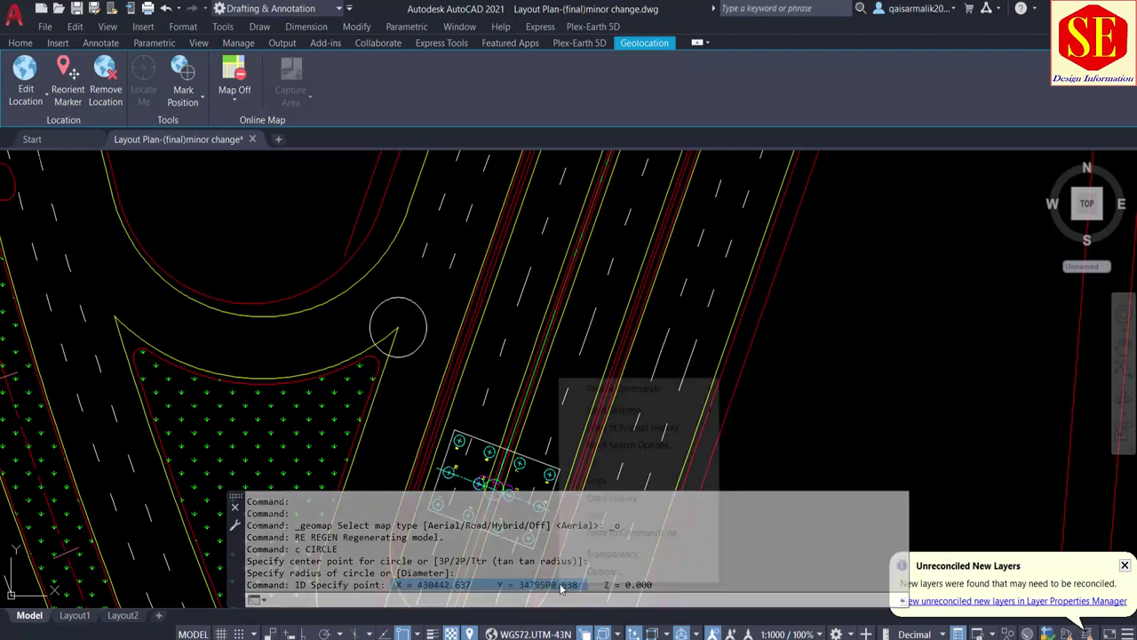
click(620, 477)
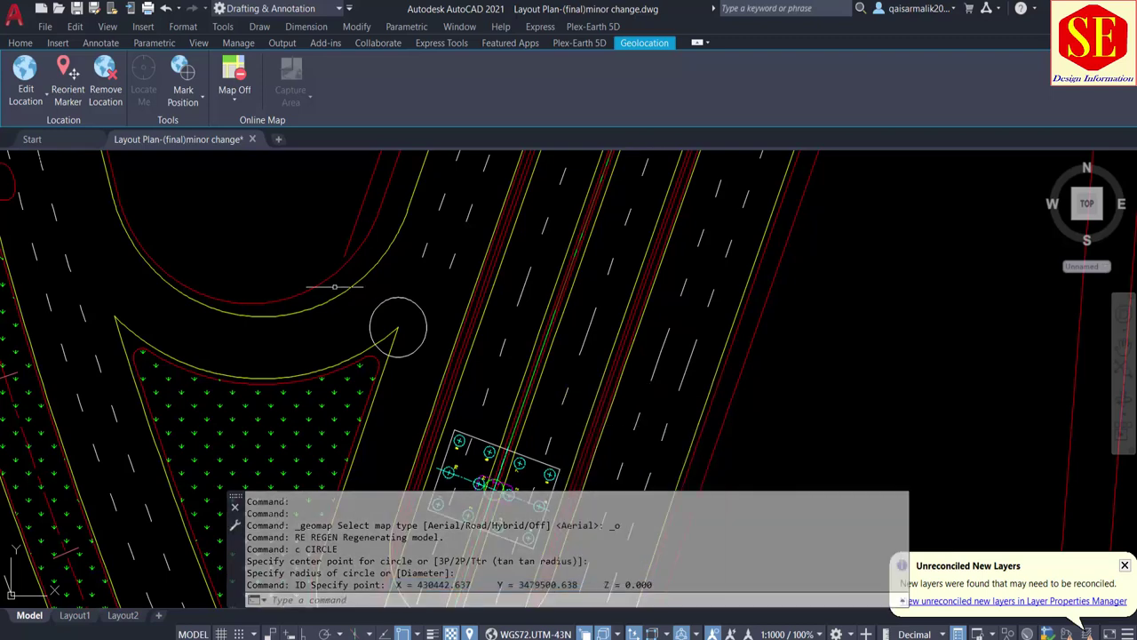
click(304, 236)
key(Escape)
key(ctrl+v)
click(280, 266)
key(Escape)
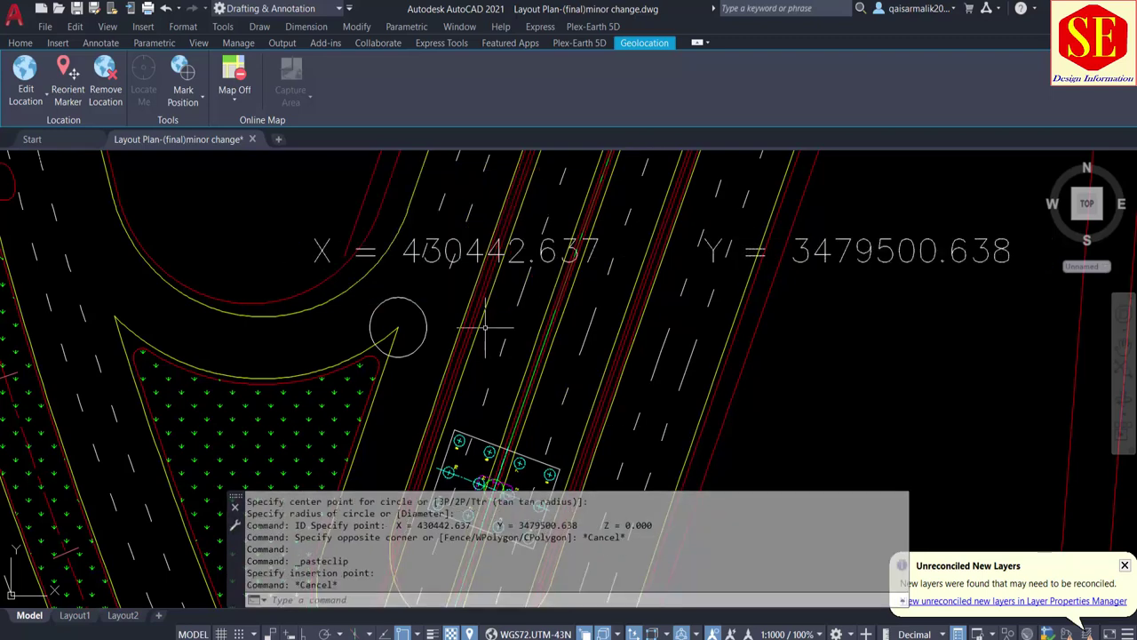
click(408, 253)
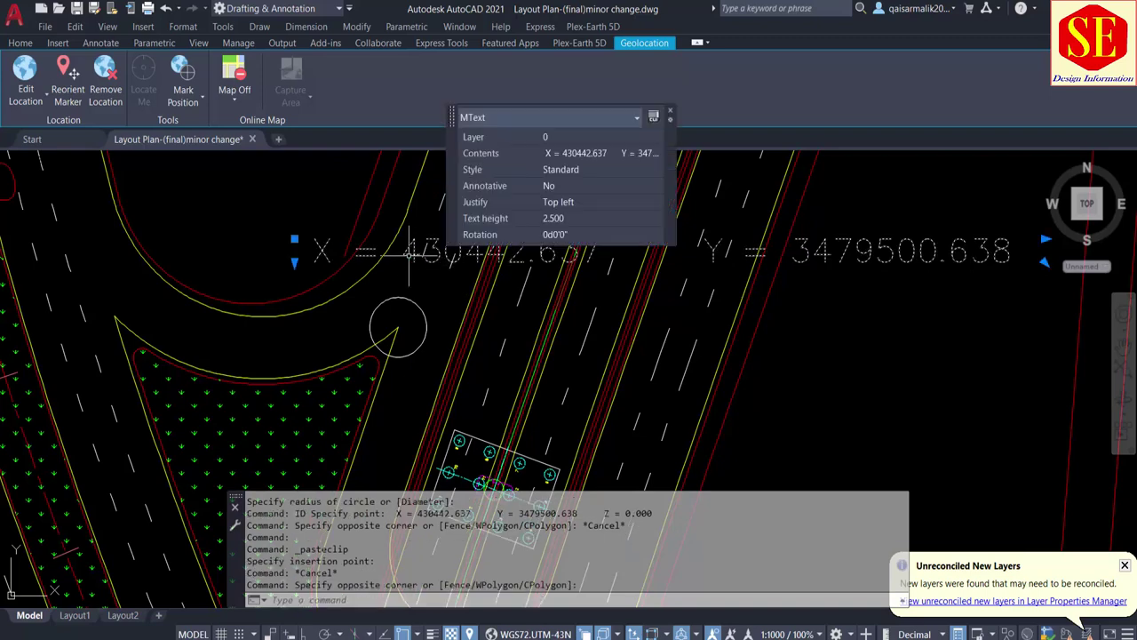
text(e)
key(Return)
key(Delete)
scroll(412, 303, down, 3)
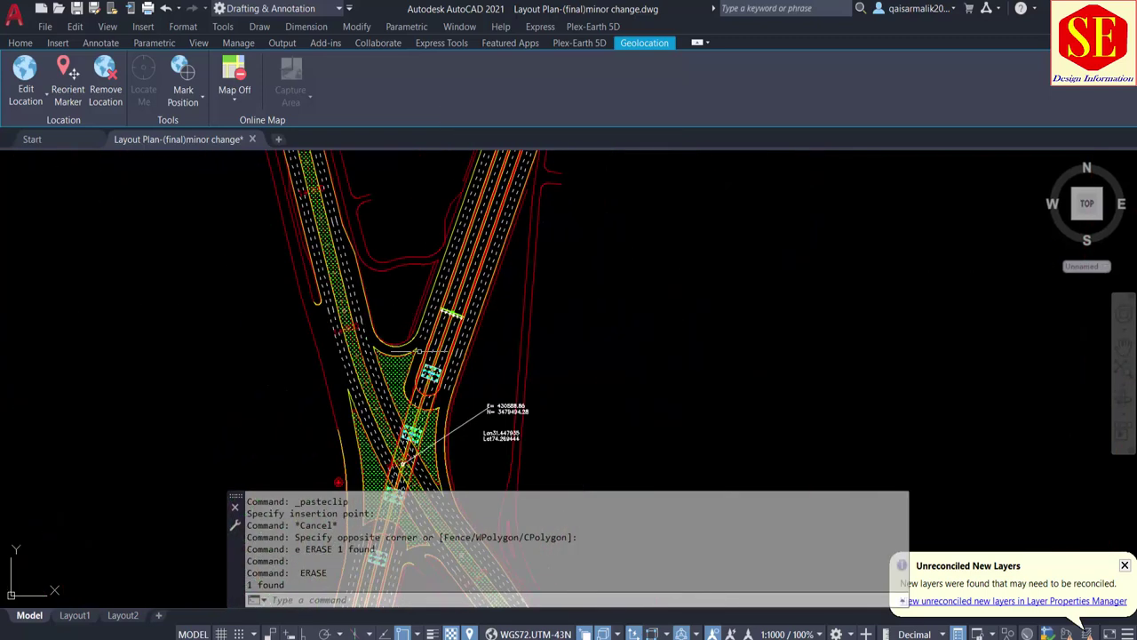
middle_drag(413, 303, 507, 318)
scroll(490, 313, up, 3)
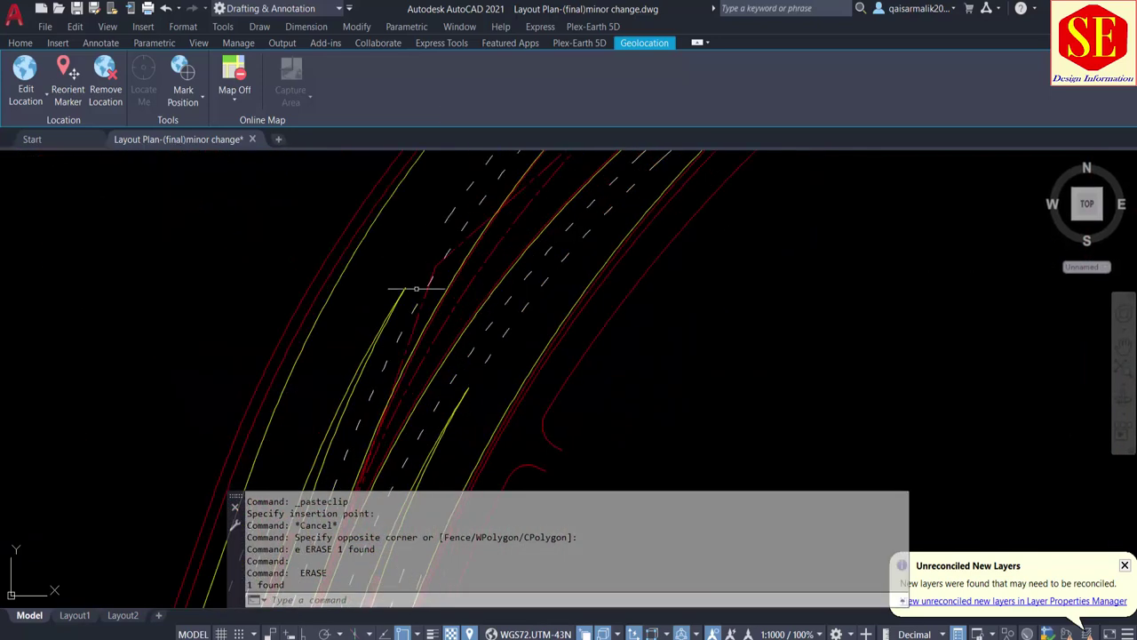
text(c)
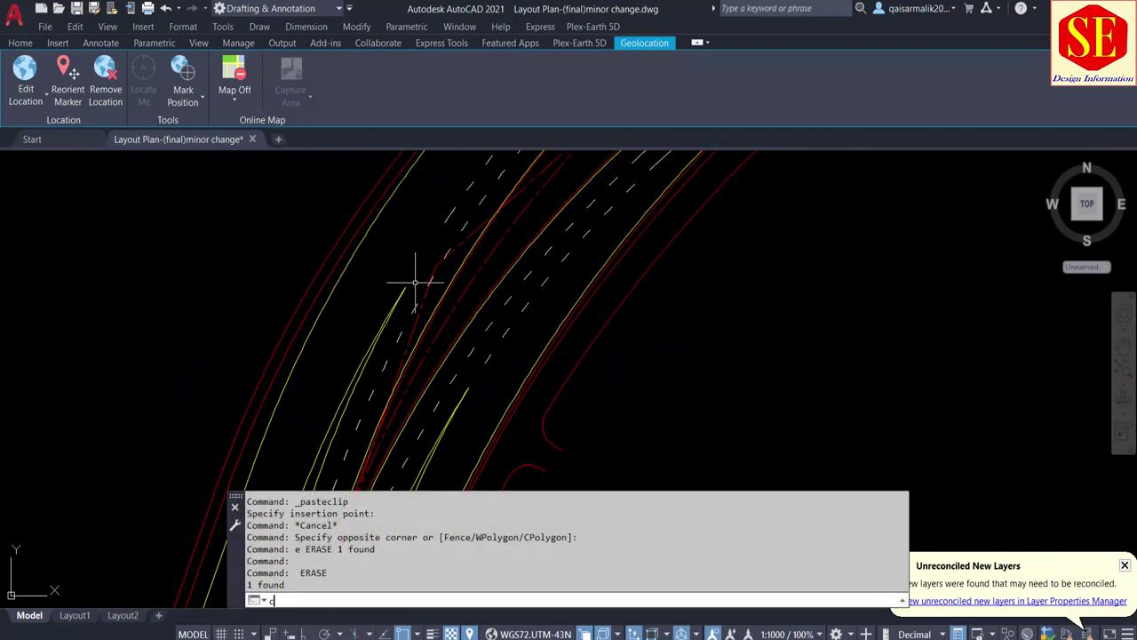
key(Return)
click(407, 286)
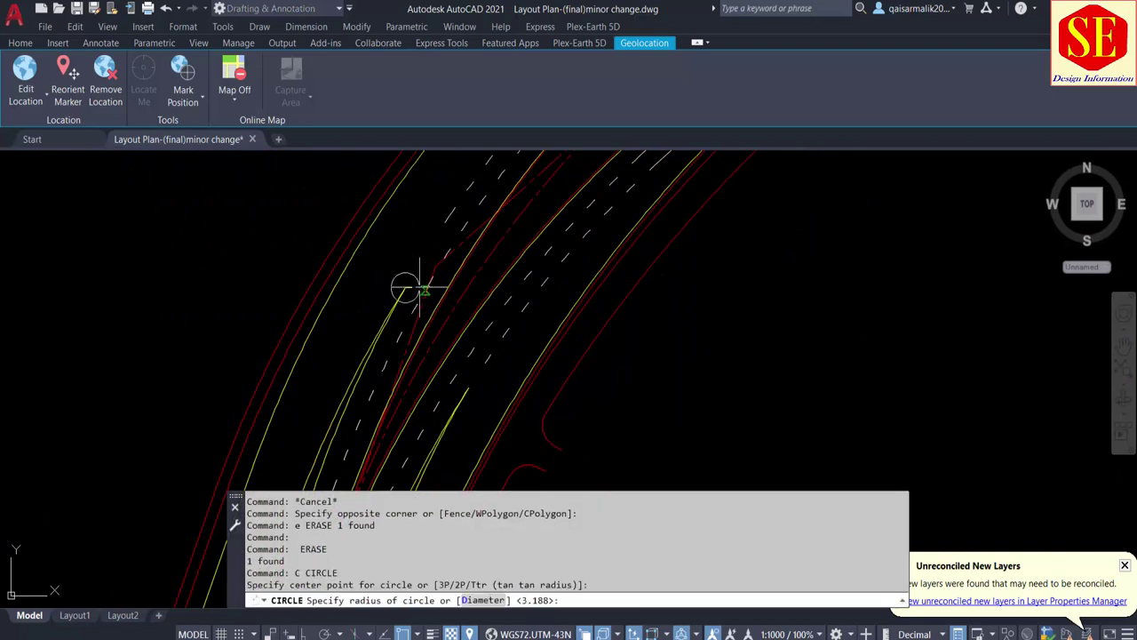
click(423, 297)
key(Return)
click(468, 388)
key(Return)
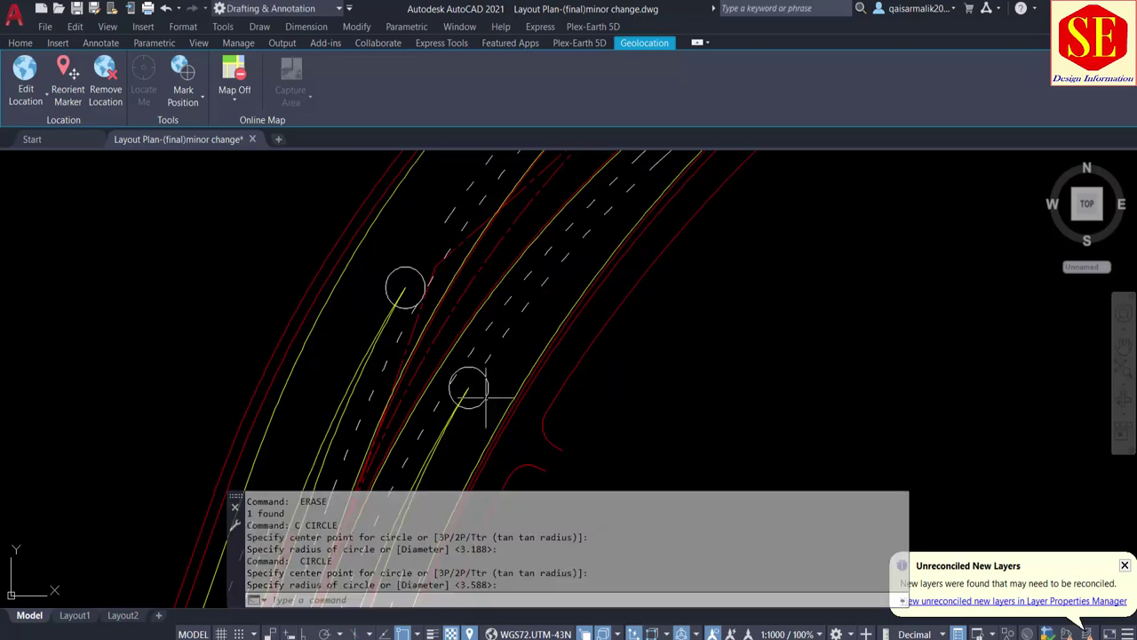
click(405, 268)
text(e)
key(Return)
click(489, 388)
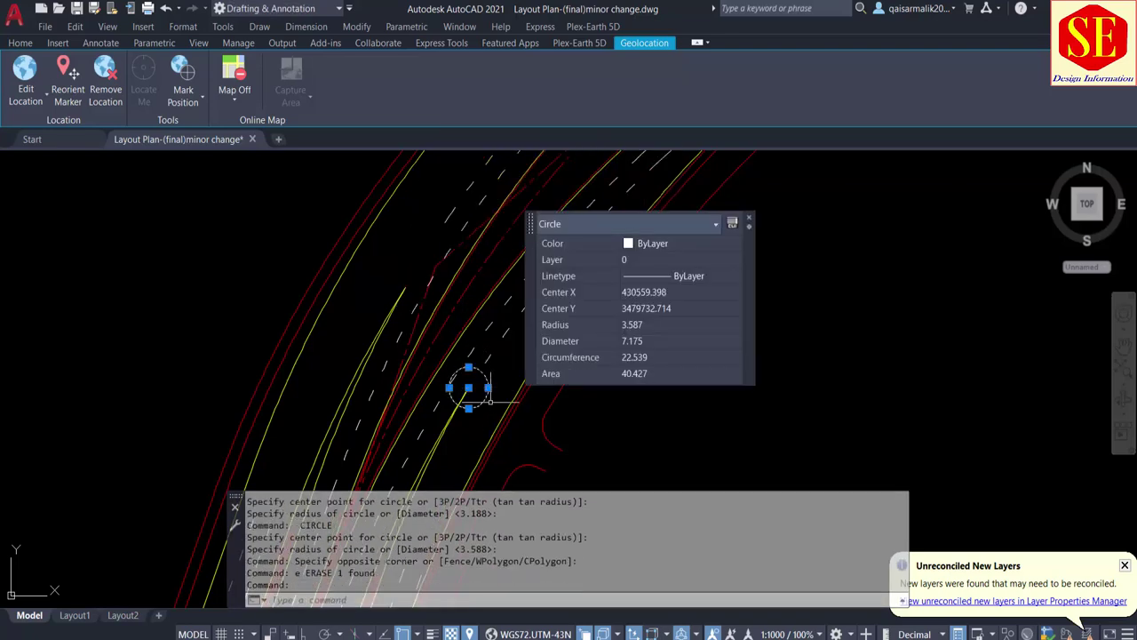
text(e)
key(Return)
Step: Zoom and pan in on the E/N and Lon/Lat coordinate labels
scroll(497, 488, down, 5)
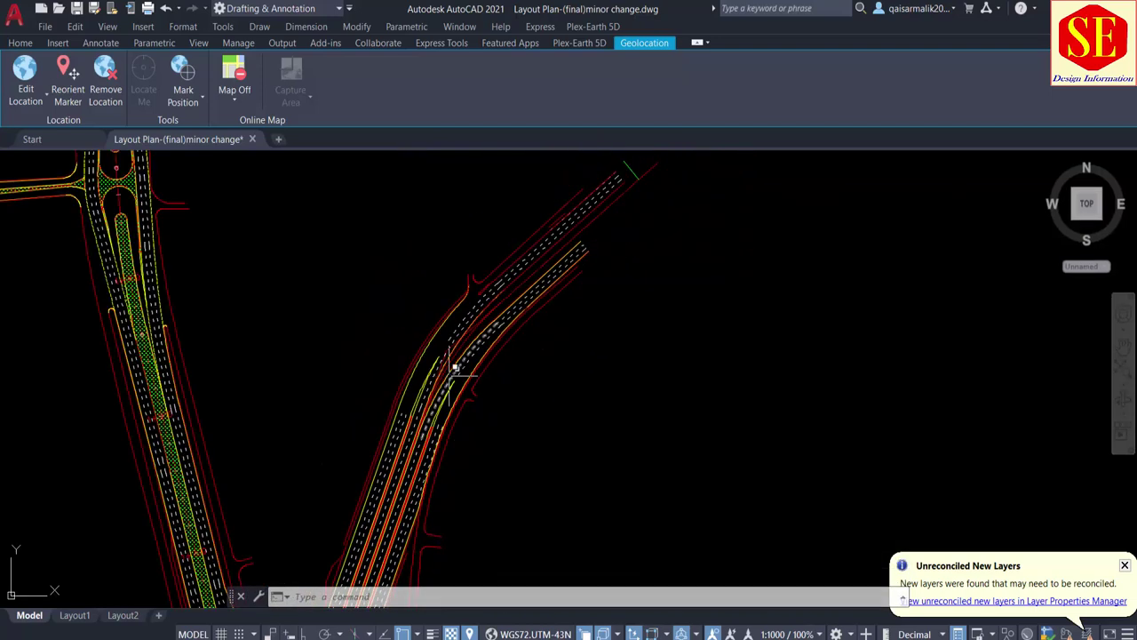
scroll(462, 373, up, 3)
scroll(502, 339, up, 2)
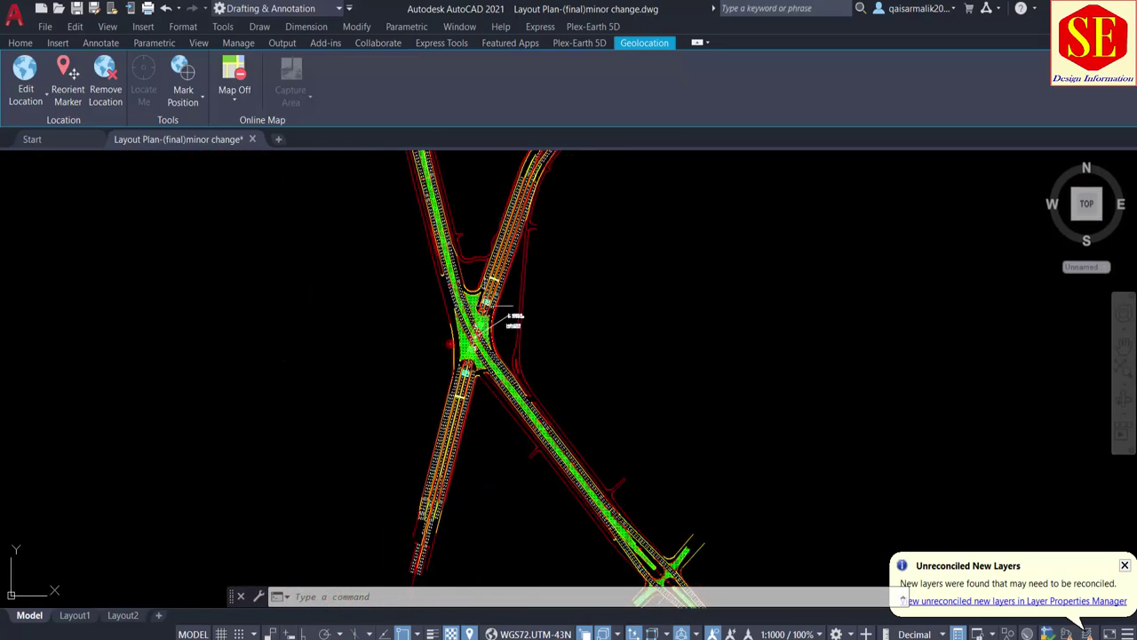
scroll(463, 380, up, 2)
scroll(462, 379, up, 3)
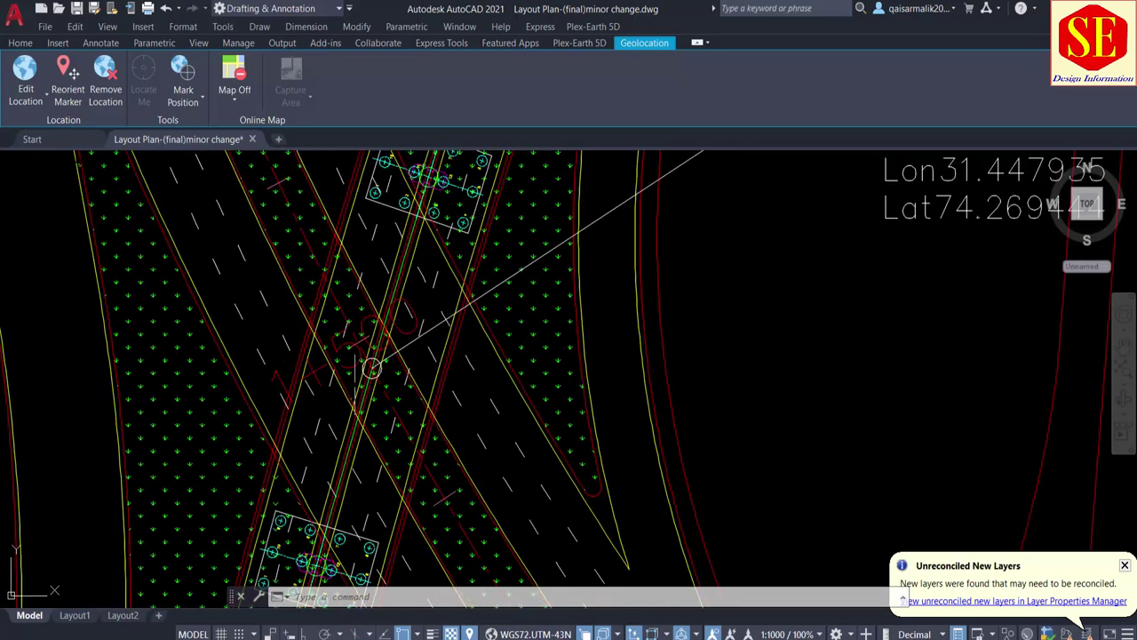
middle_drag(372, 367, 275, 427)
middle_drag(564, 216, 275, 423)
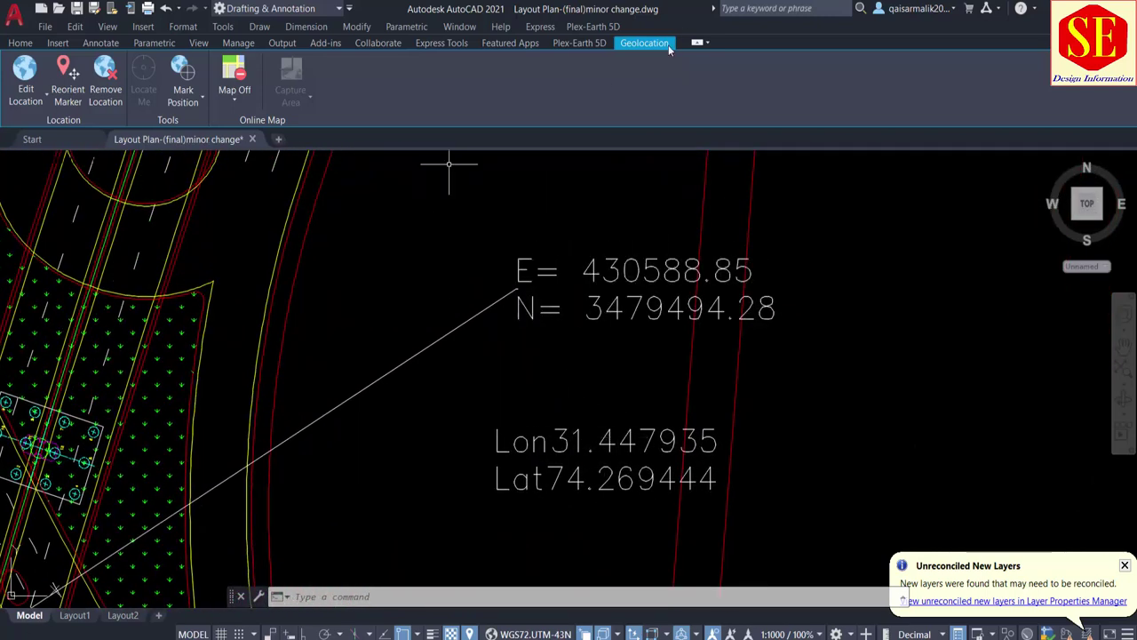
Step: Switch to the Home tools and zoom back out to frame the interchange
click(20, 43)
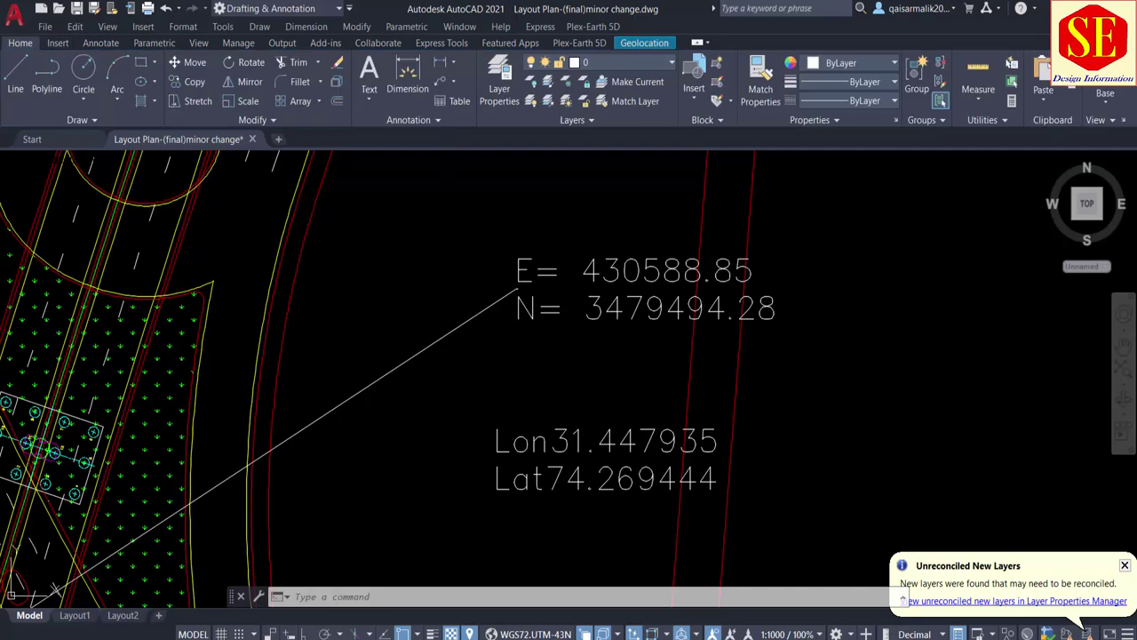
scroll(536, 352, down, 3)
scroll(537, 352, down, 2)
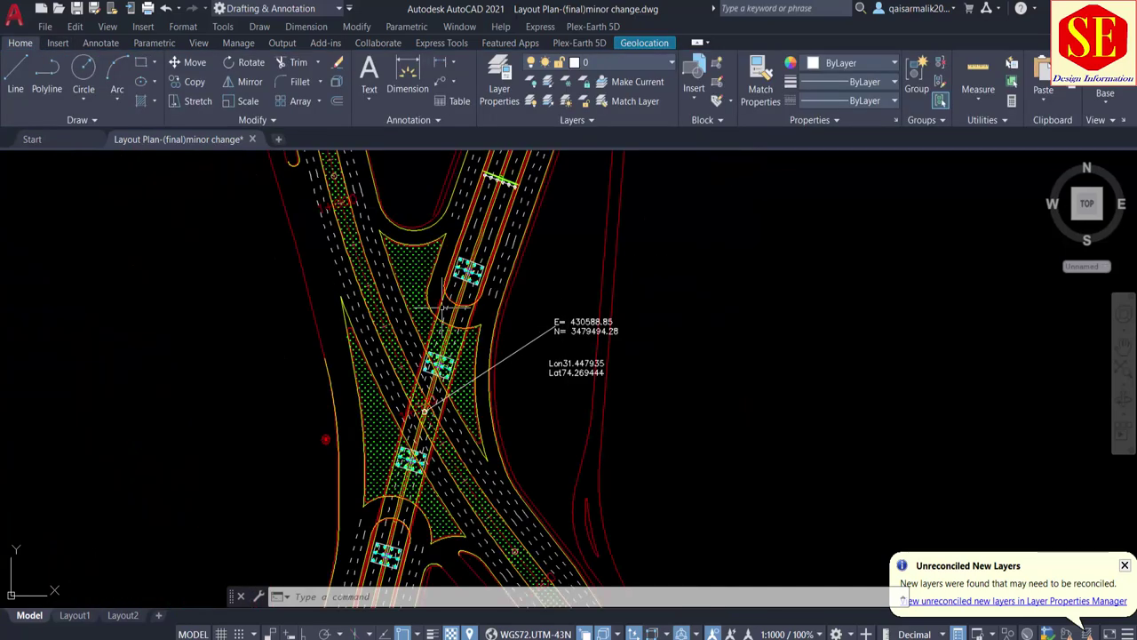
middle_drag(558, 281, 508, 354)
scroll(558, 207, up, 2)
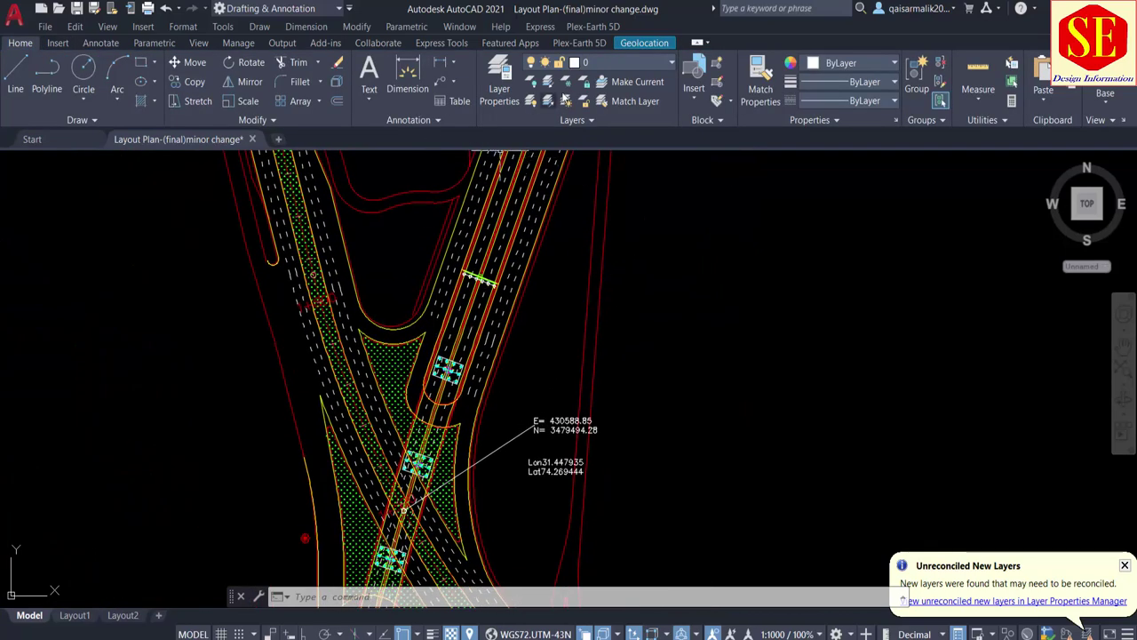
Step: Open the Geographic Location dialog from Insert > Set Location > From Map
click(641, 44)
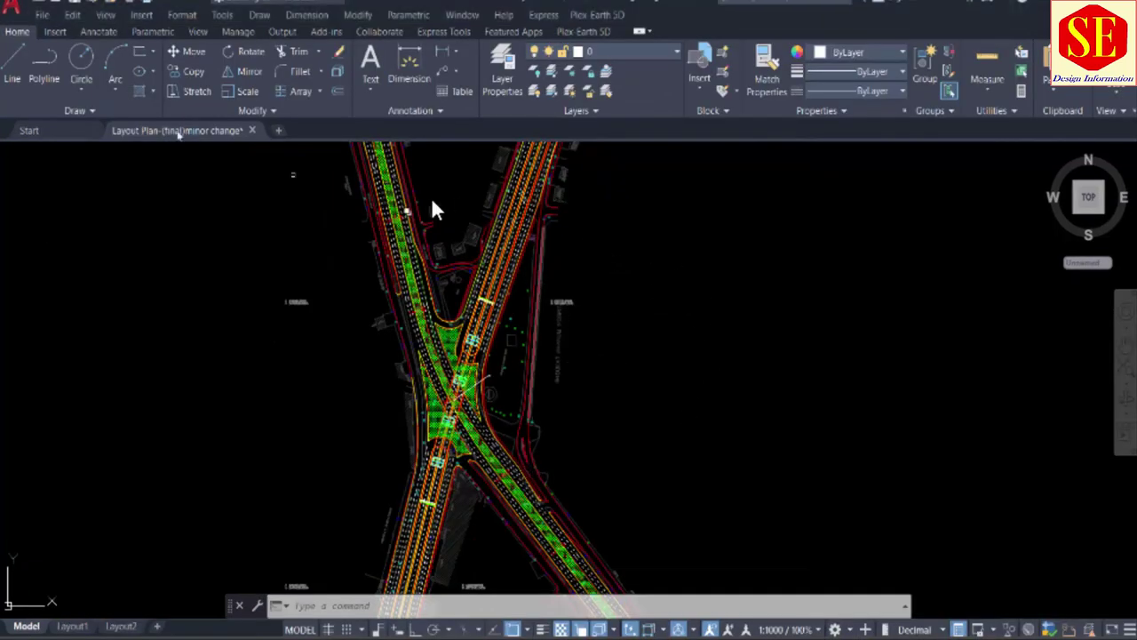
click(55, 32)
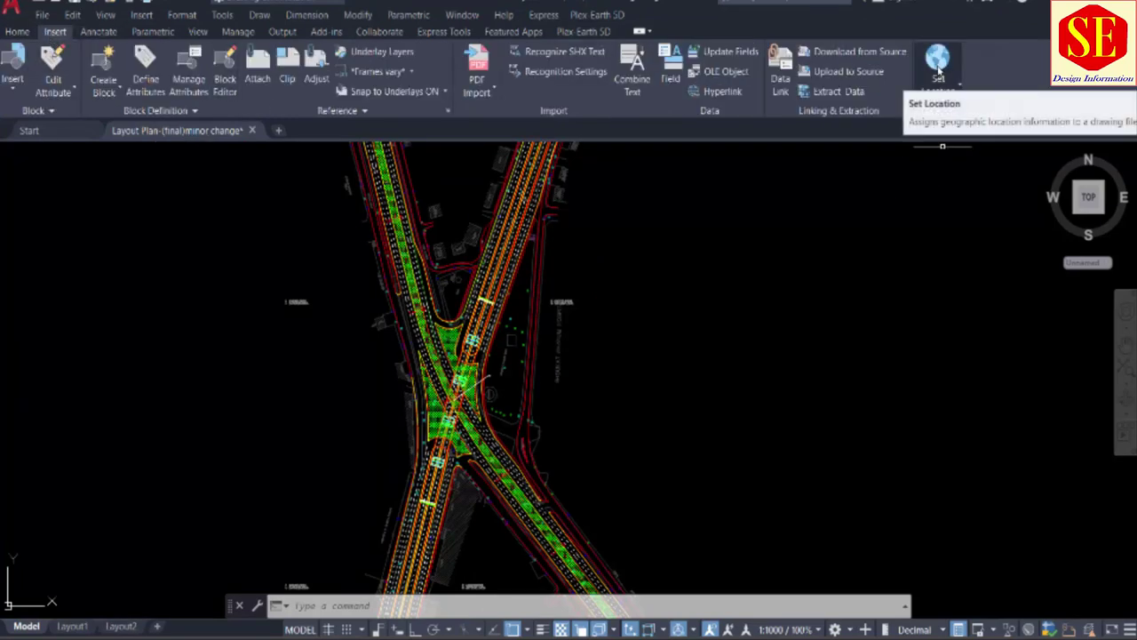
click(938, 71)
click(940, 113)
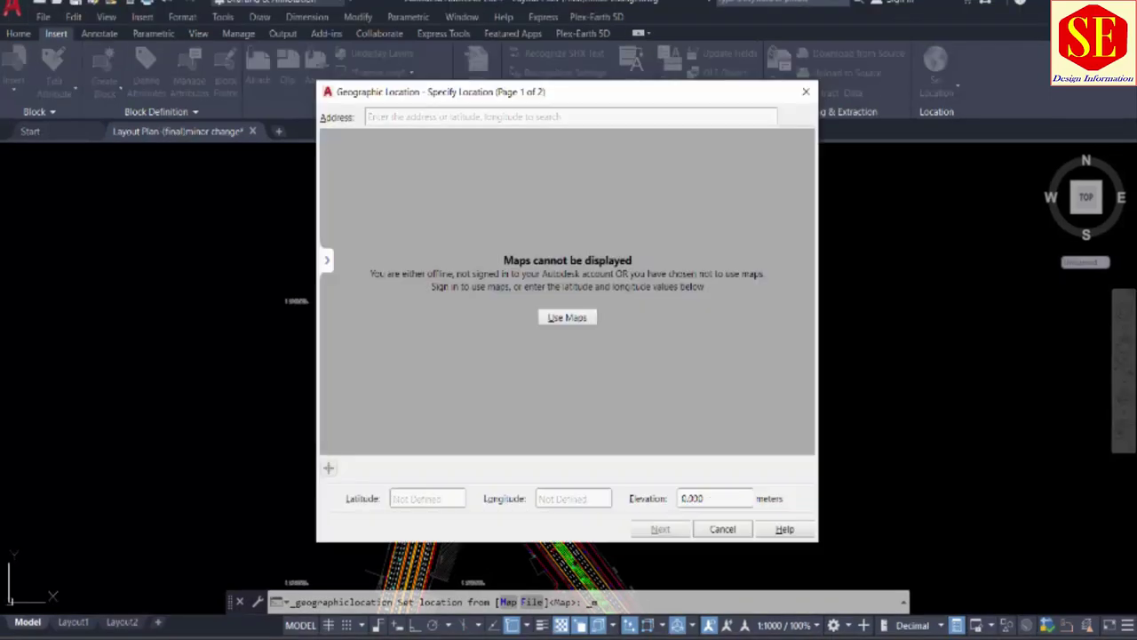
Step: Sign in to the Autodesk account via Use Maps, entering the account e-mail and password
click(806, 91)
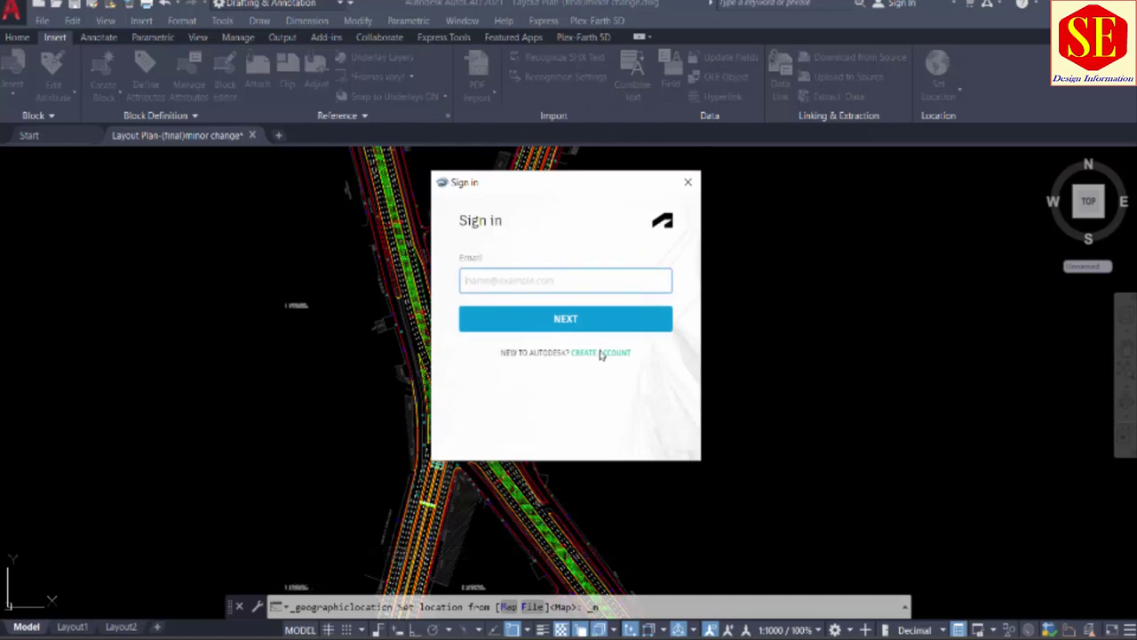
text(os)
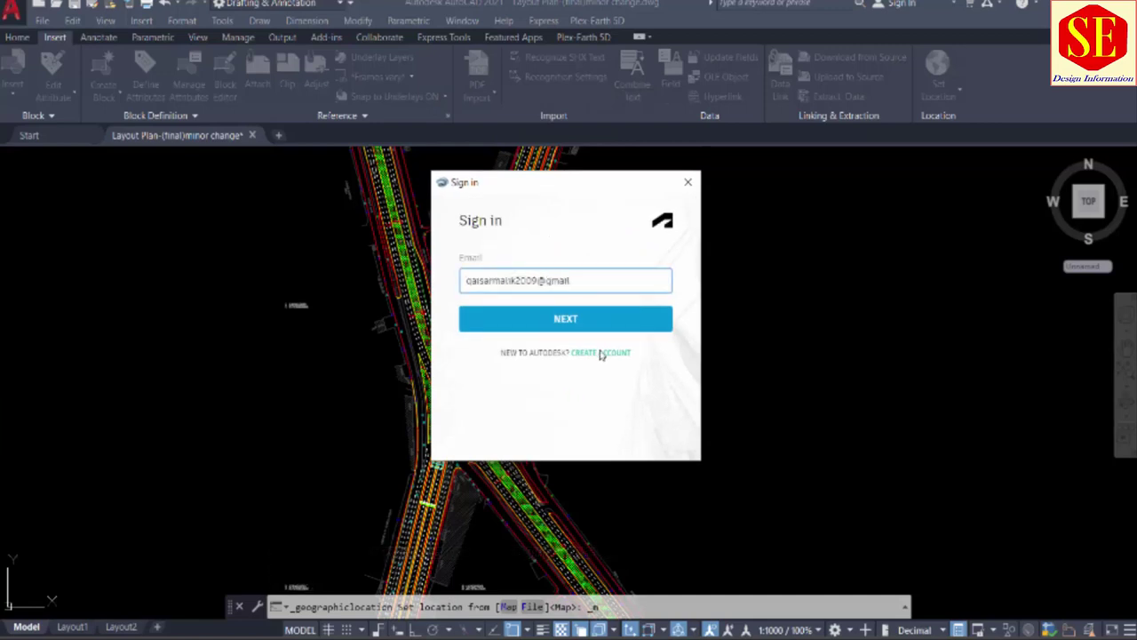
text(m)
click(609, 331)
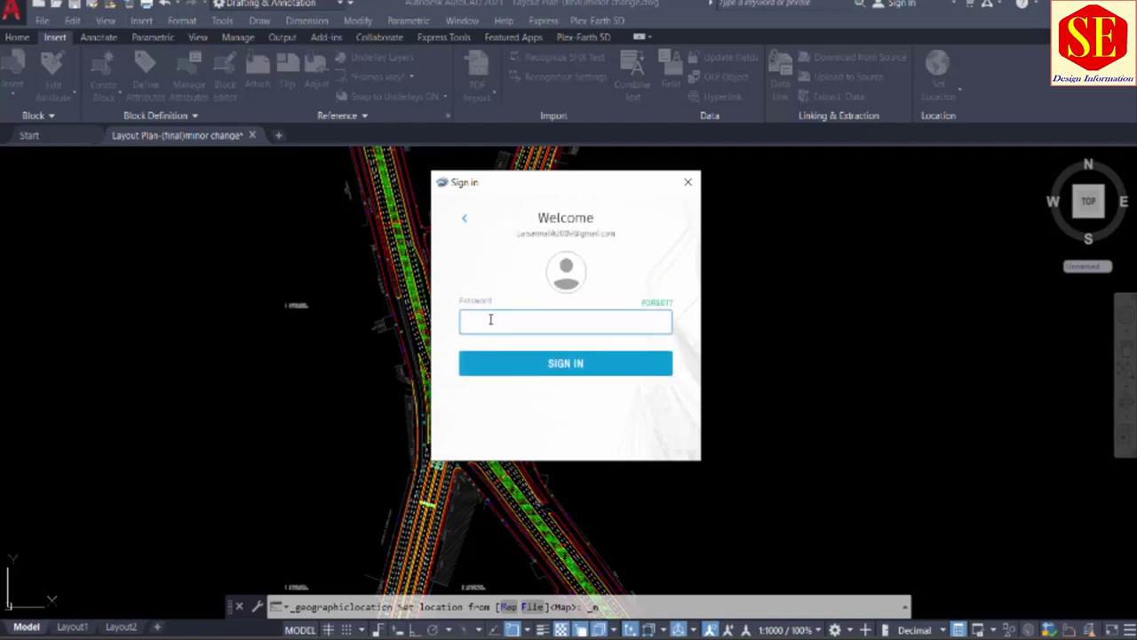
click(573, 375)
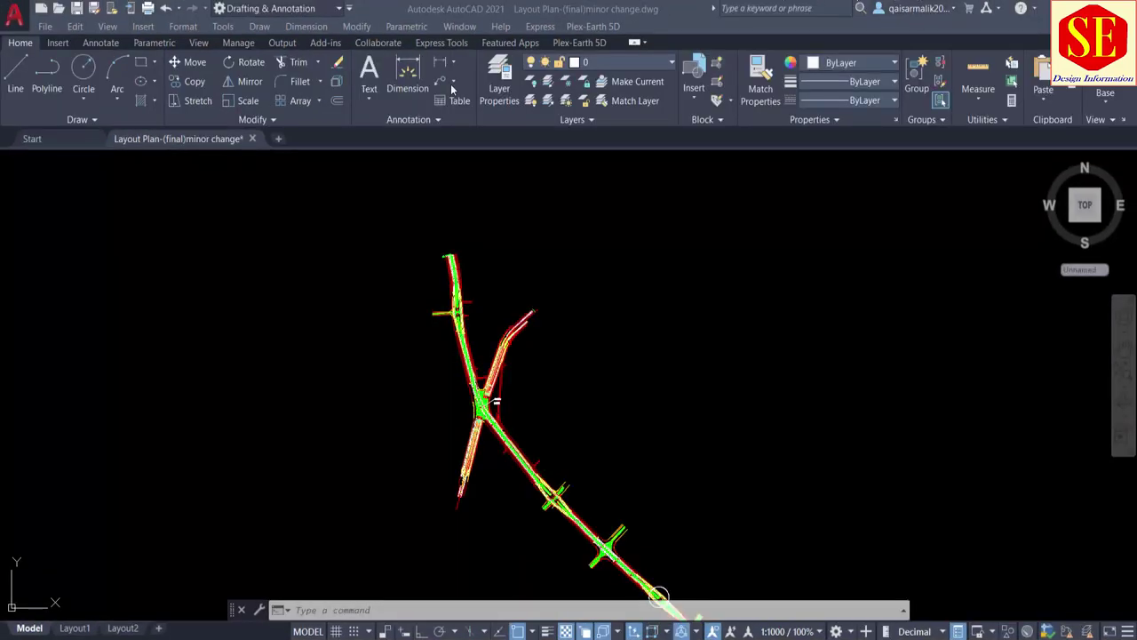
Step: Reopen Set Location > From Map, now showing the live aerial world map
click(58, 42)
click(21, 43)
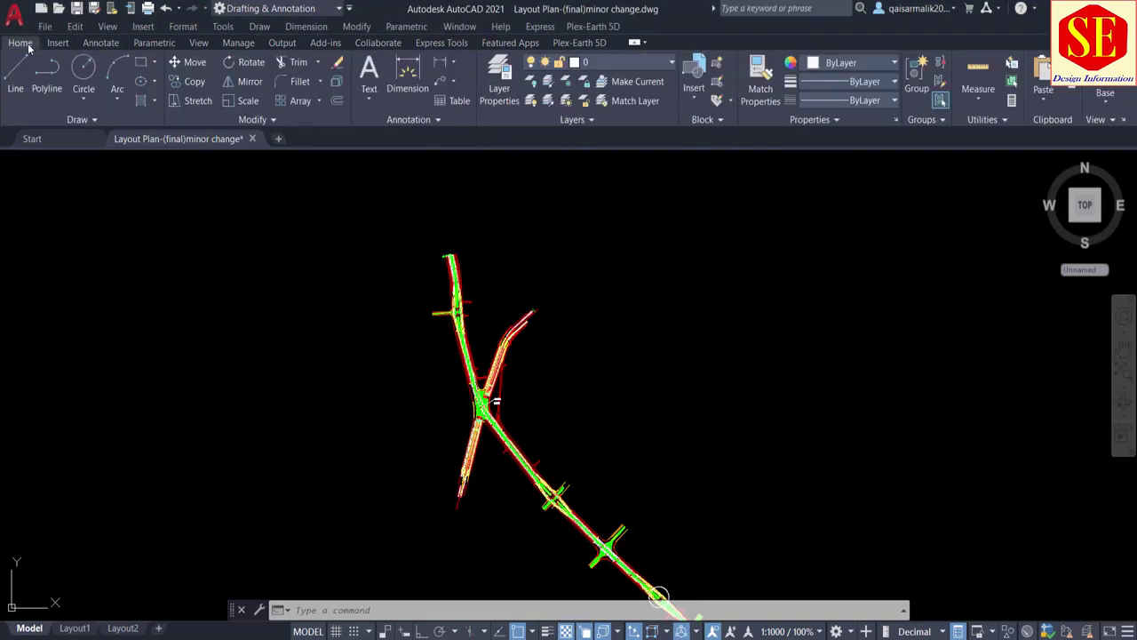
click(56, 42)
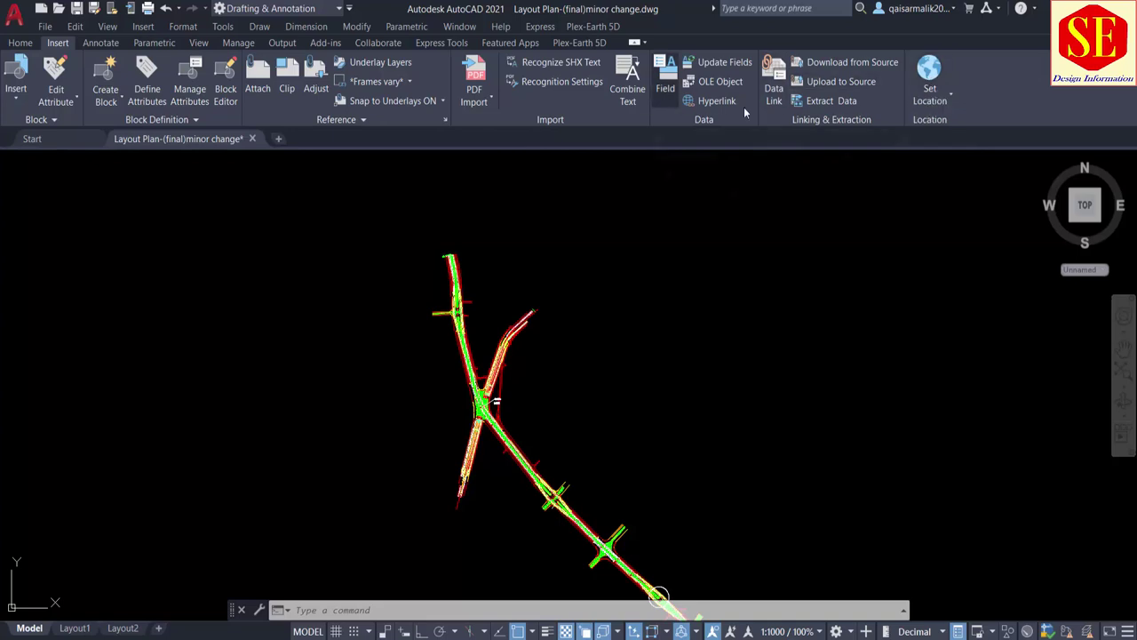
click(940, 97)
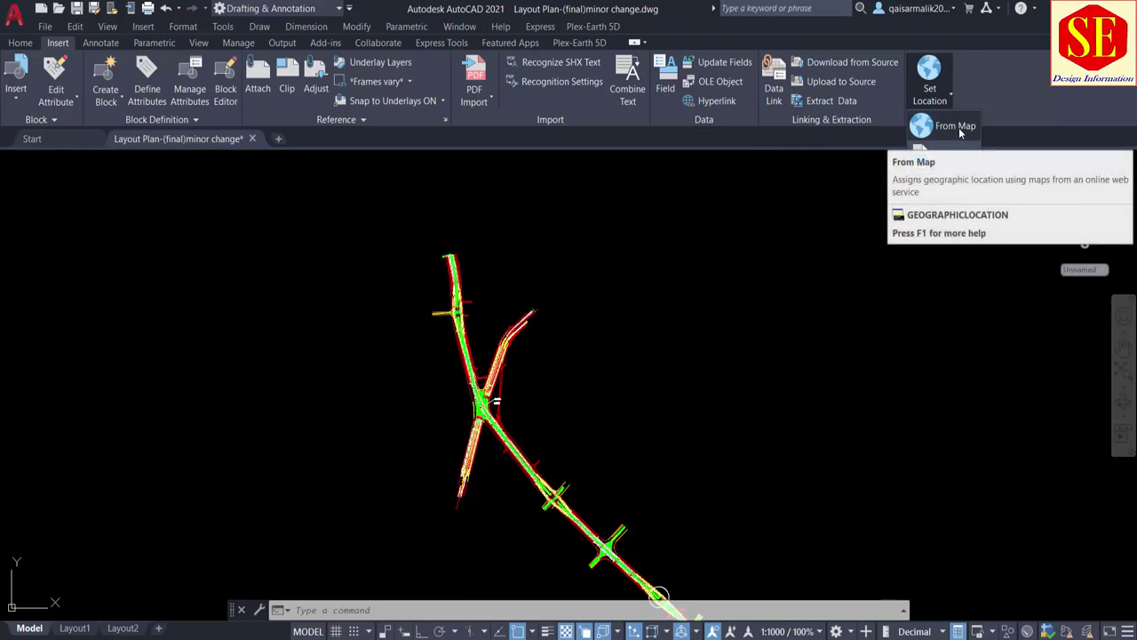
click(957, 129)
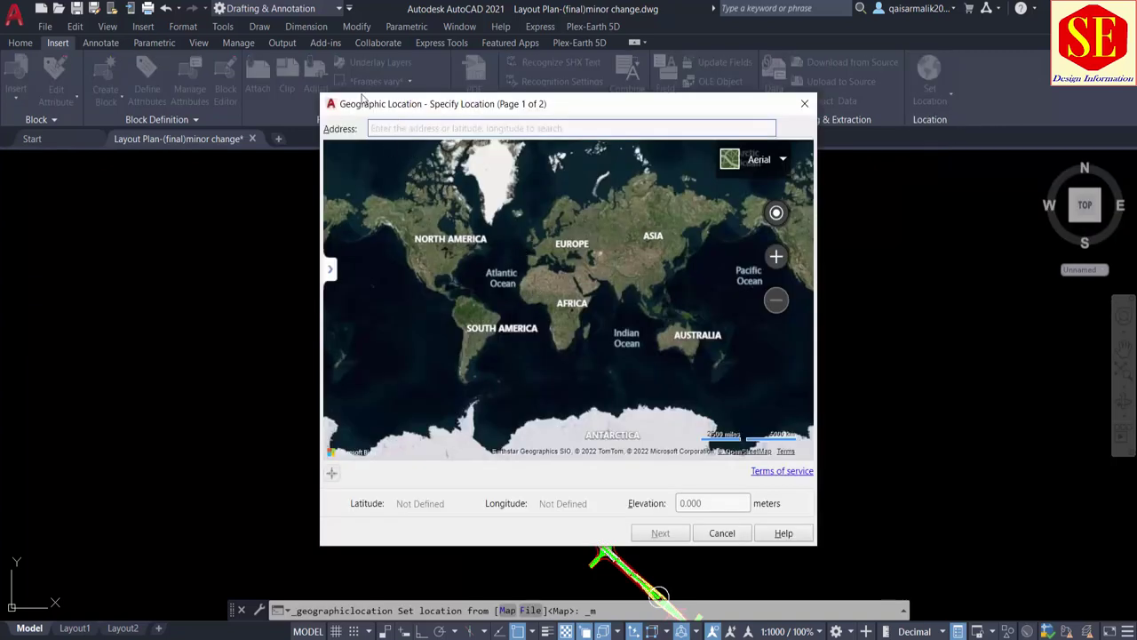
Step: Cancel the location map, frame the E/N and Lon/Lat labels, and reopen the location-setting options
mouse_move(356, 107)
mouse_down()
mouse_move(728, 163)
mouse_move(605, 166)
mouse_up()
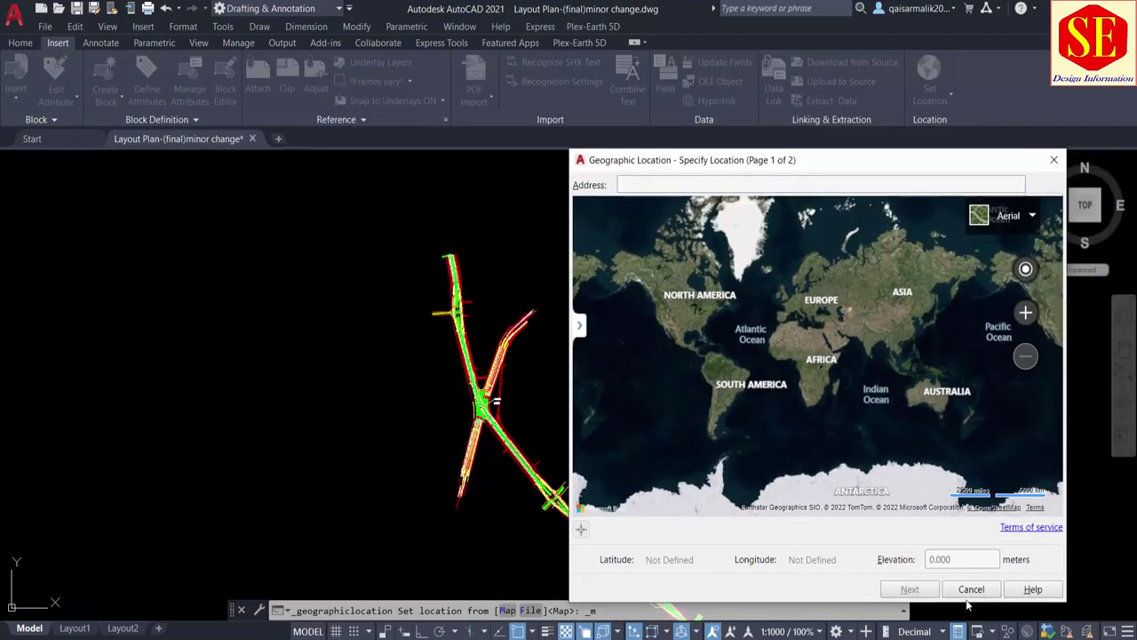
click(971, 589)
scroll(462, 418, up, 10)
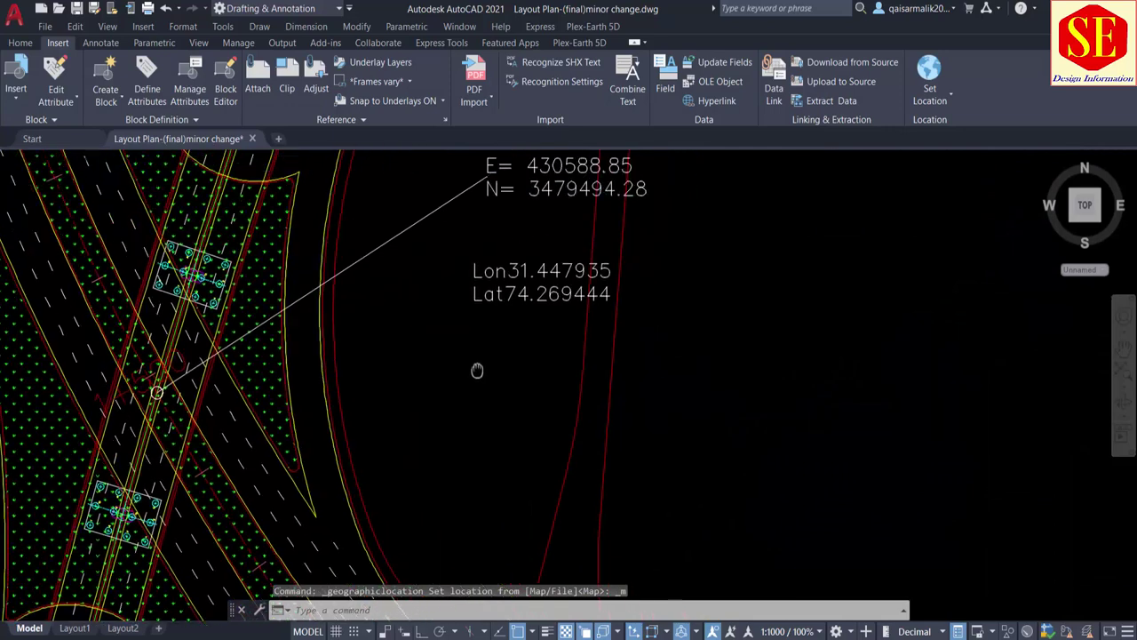
middle_drag(576, 241, 323, 425)
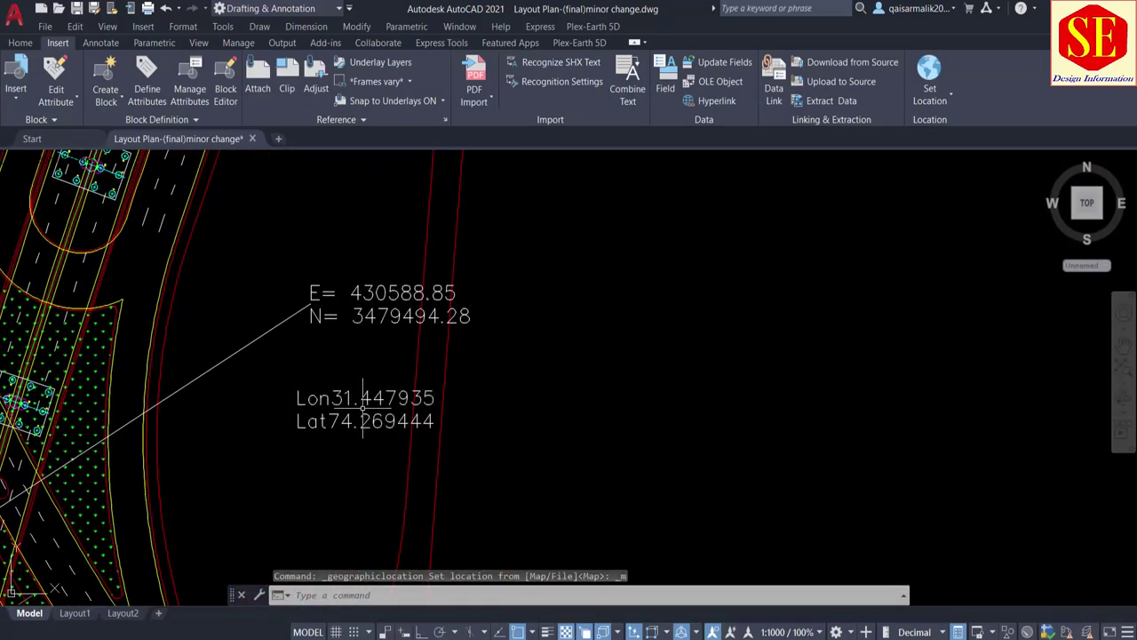
click(930, 94)
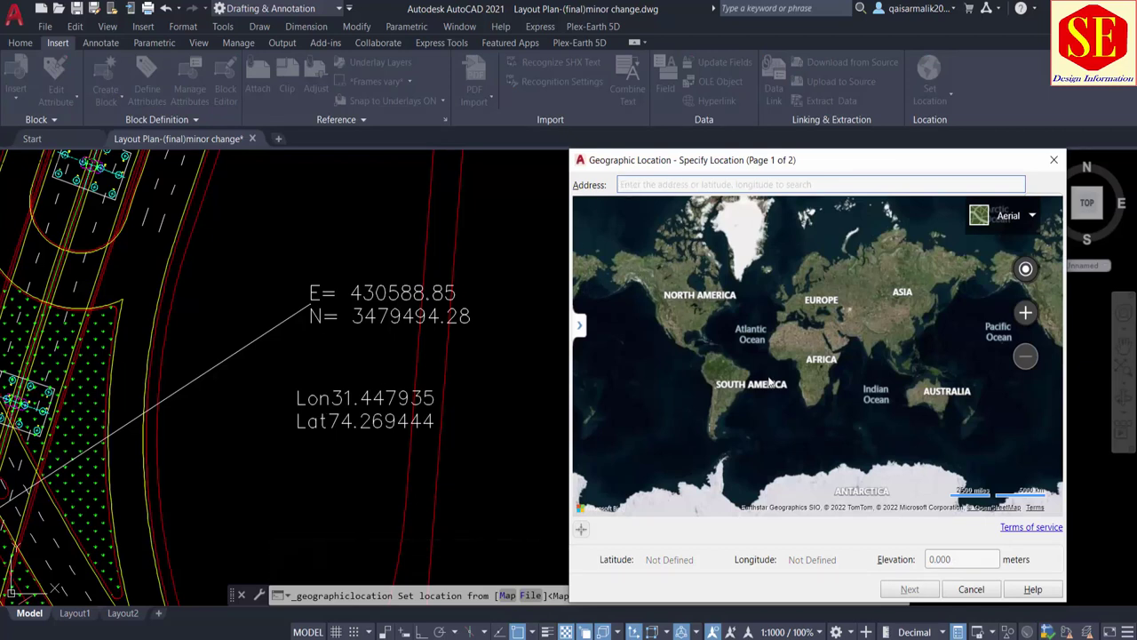
Step: Search the address 'lahore,pakistan' and drop a marker at the result
text(lahore,pakistan)
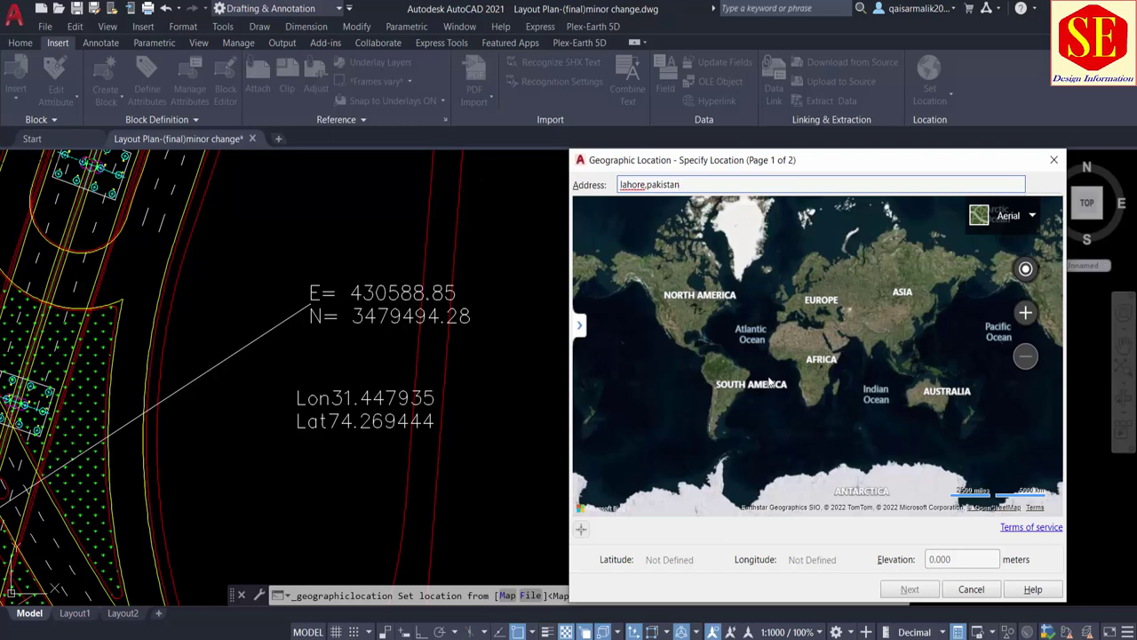
key(Return)
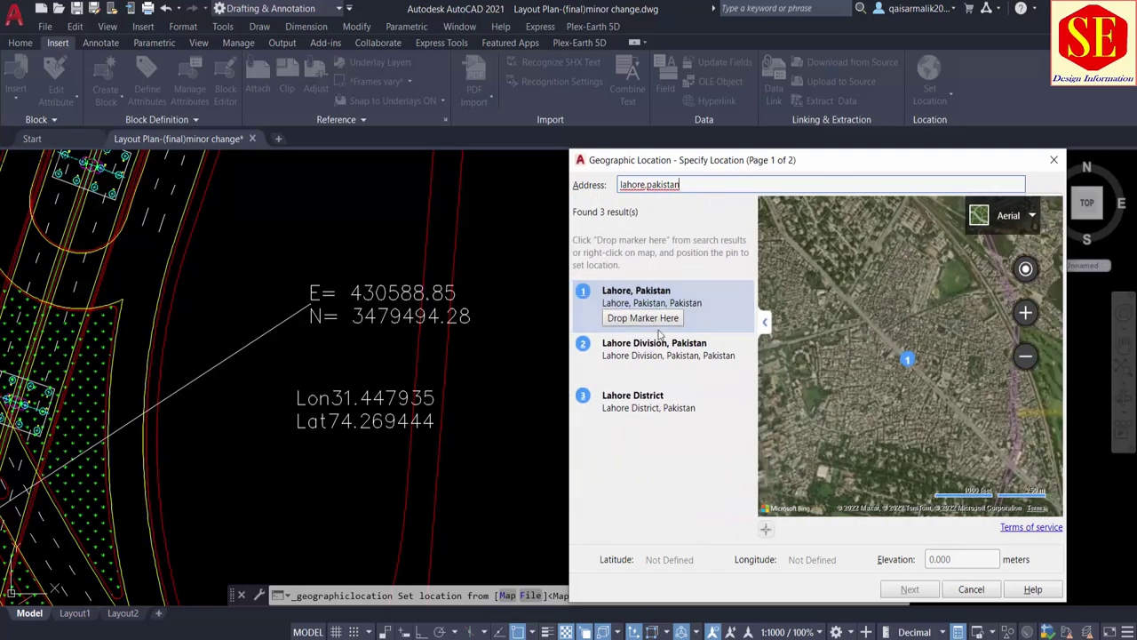
scroll(935, 366, up, 2)
scroll(936, 361, down, 1)
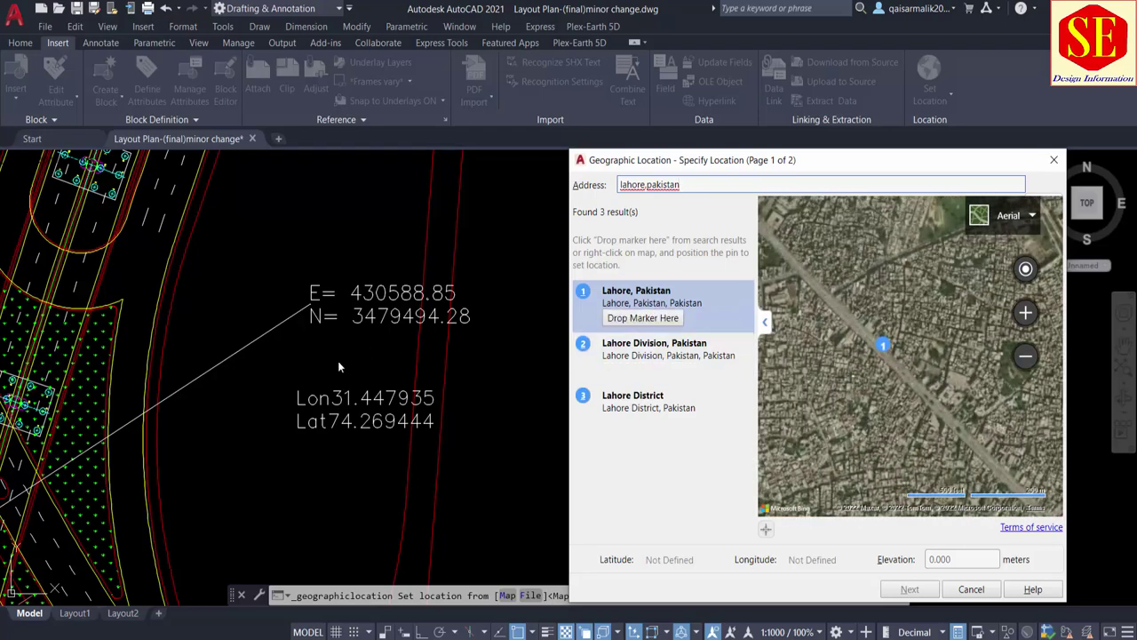
click(658, 322)
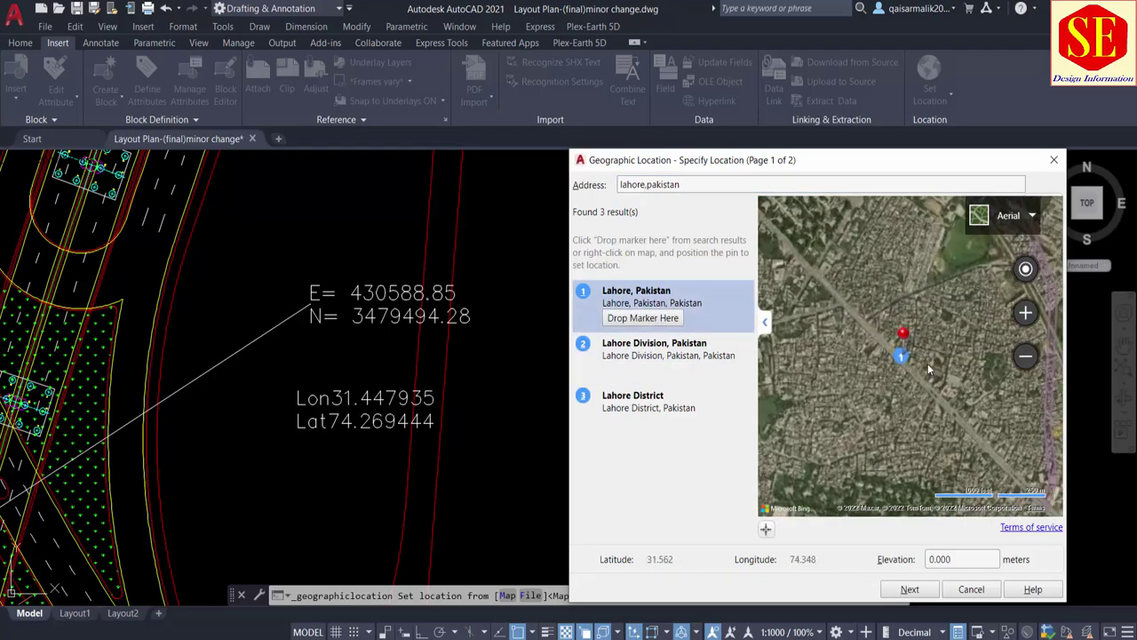
Step: Drag the red pin onto the road junction at latitude 31.563, longitude 74.335
scroll(928, 369, up, 2)
drag(865, 368, 998, 464)
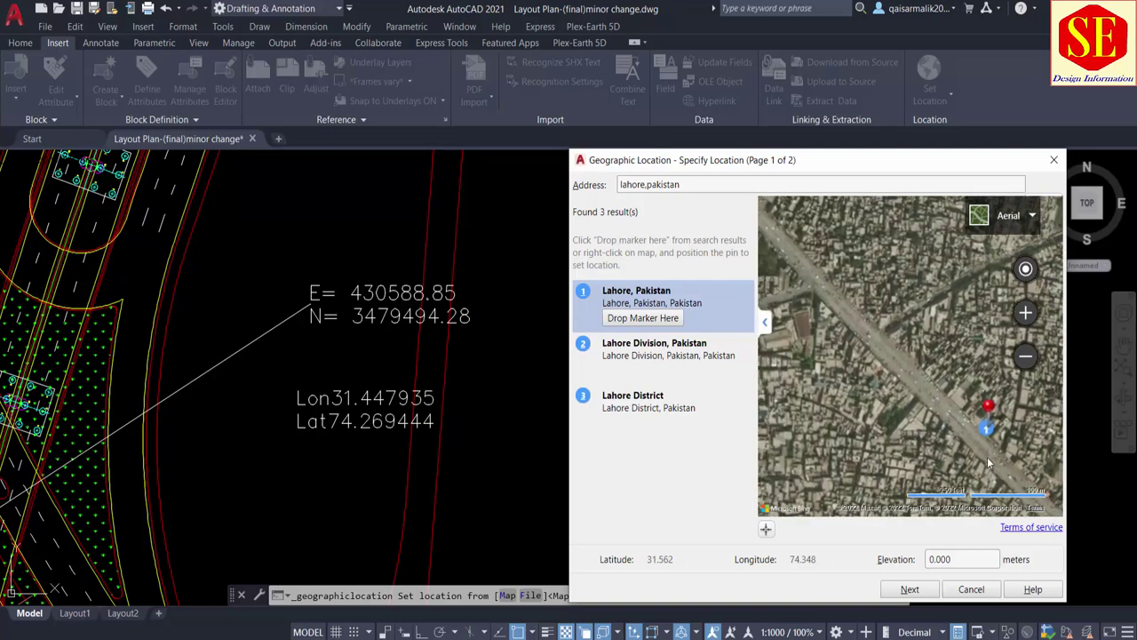
click(832, 252)
scroll(907, 324, down, 2)
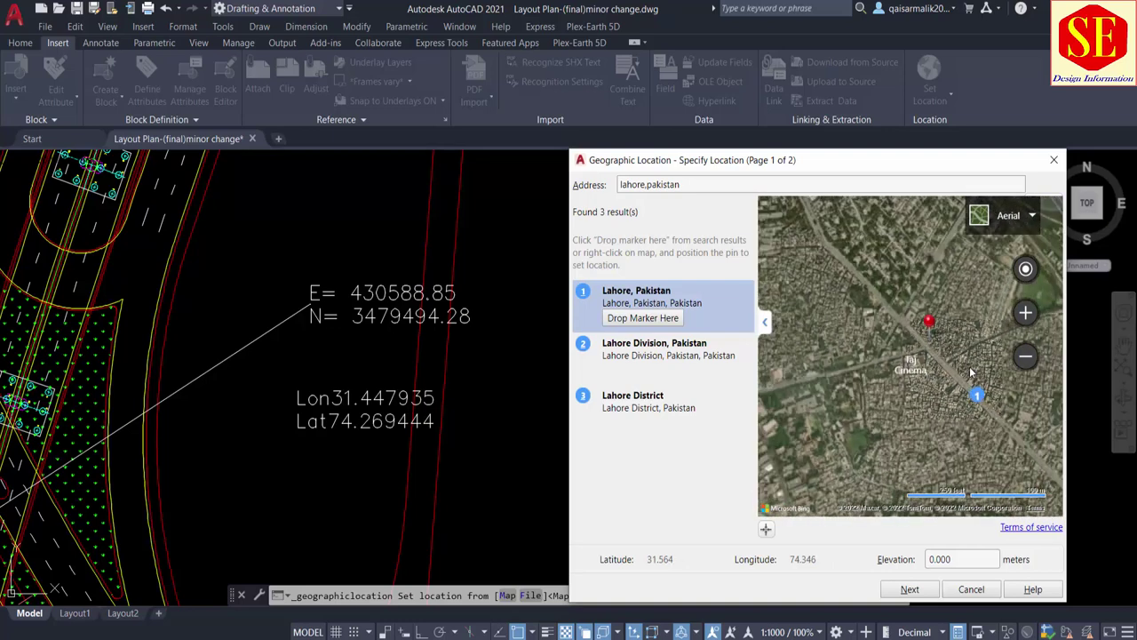
mouse_move(942, 350)
mouse_down()
mouse_move(806, 408)
mouse_move(915, 400)
mouse_move(854, 324)
mouse_move(807, 293)
mouse_up()
scroll(915, 400, up, 2)
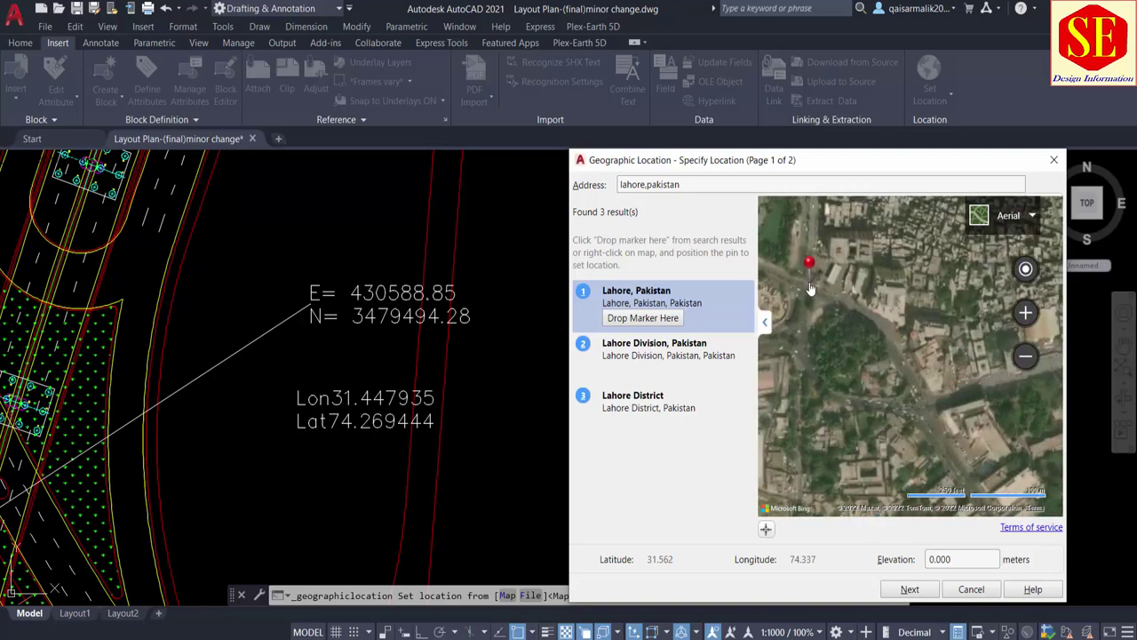
drag(818, 358, 901, 354)
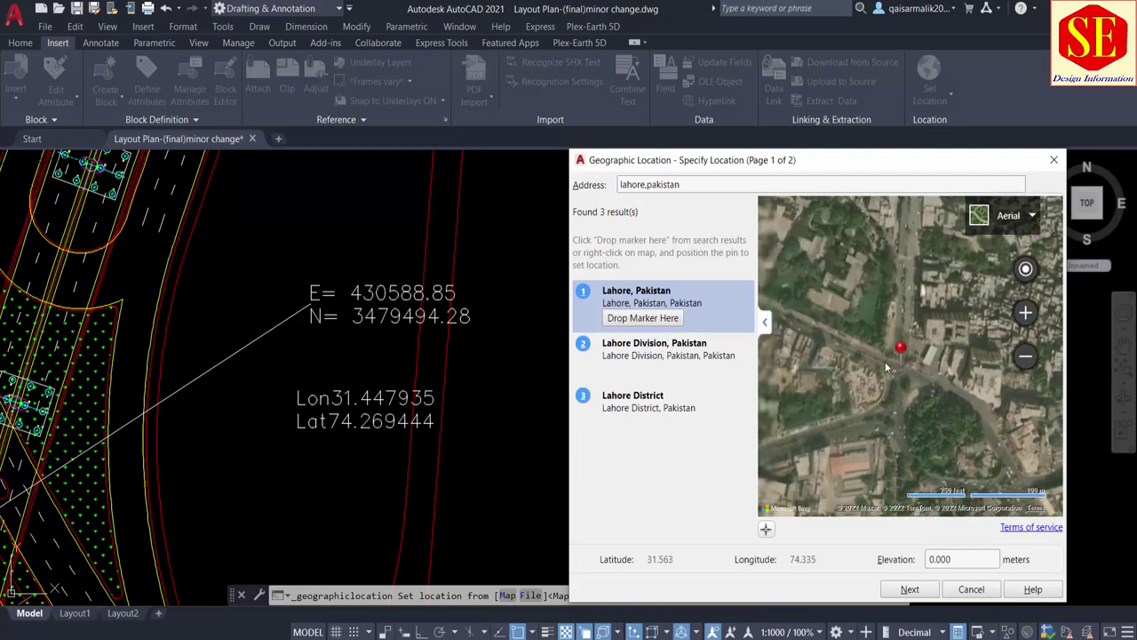
scroll(901, 354, up, 1)
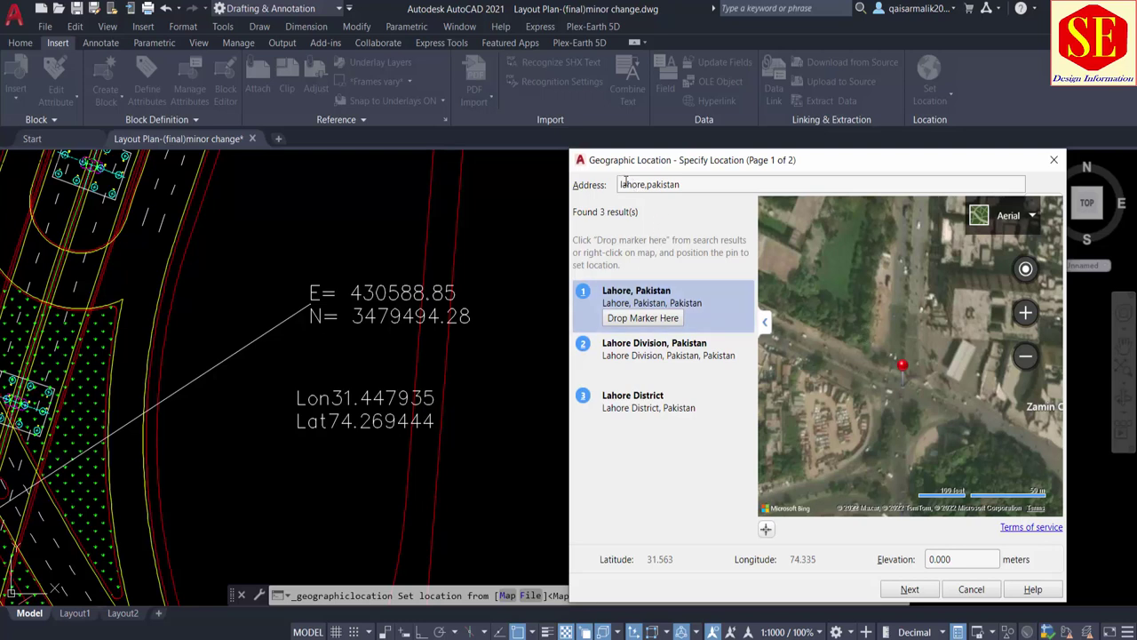
Step: Replace the address with the coordinates 31.447935, 74.269444 and search
drag(681, 185, 619, 185)
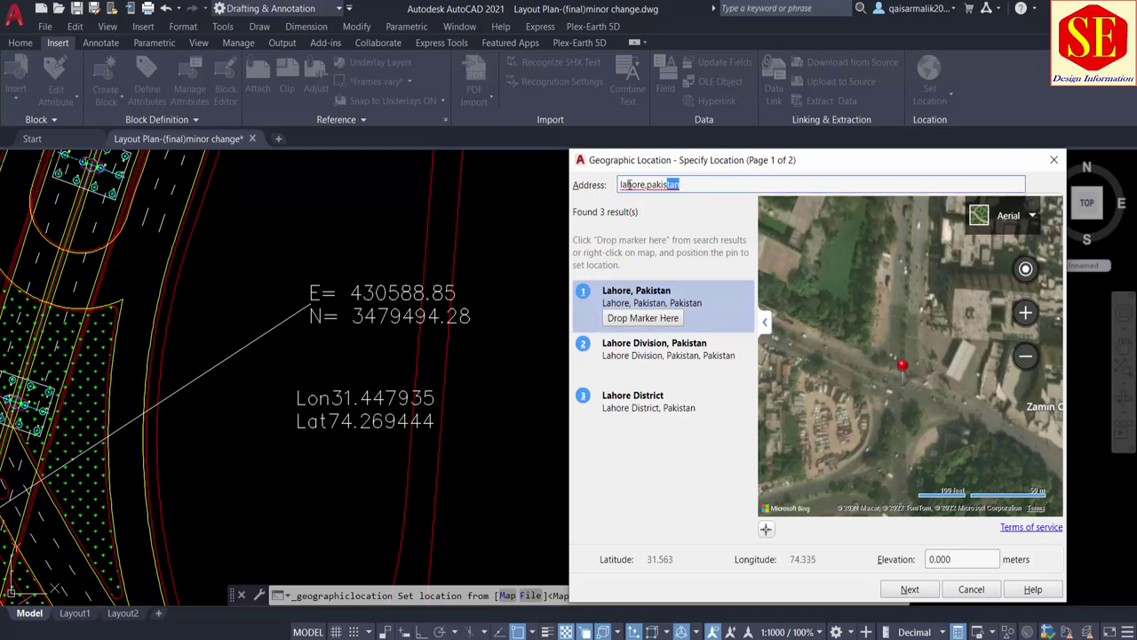
key(BackSpace)
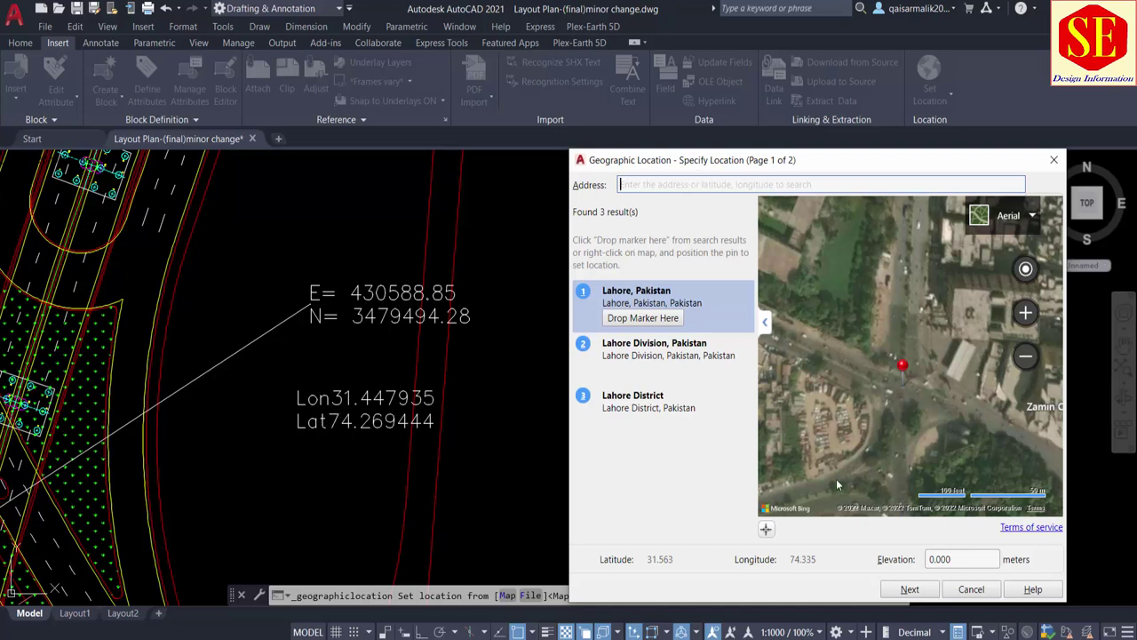
text(31.447935,74)
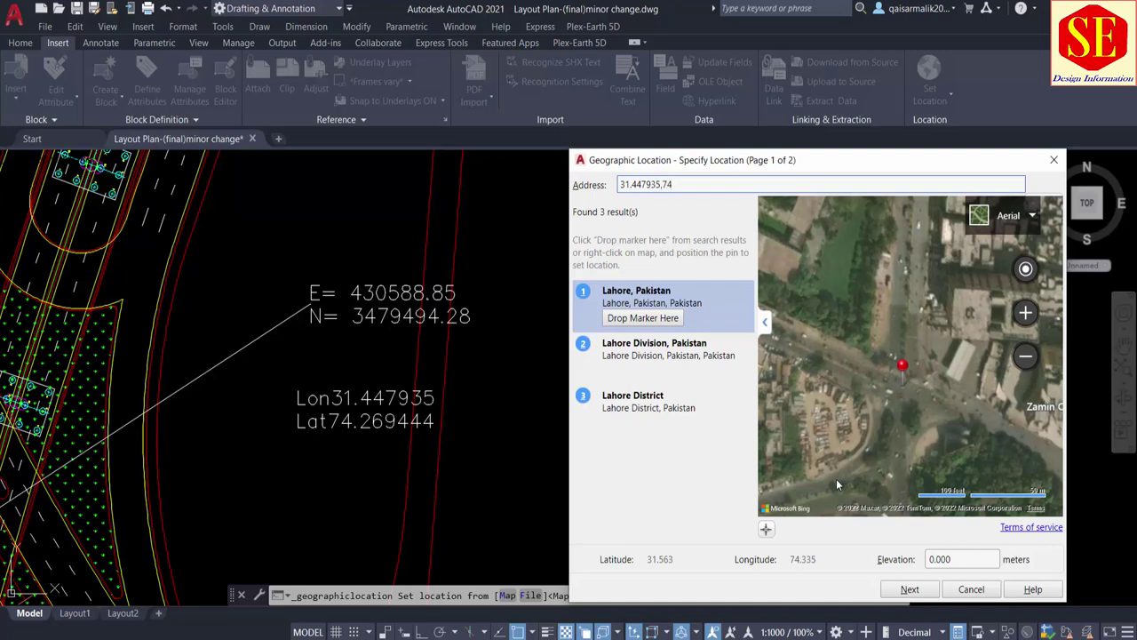
text(.26)
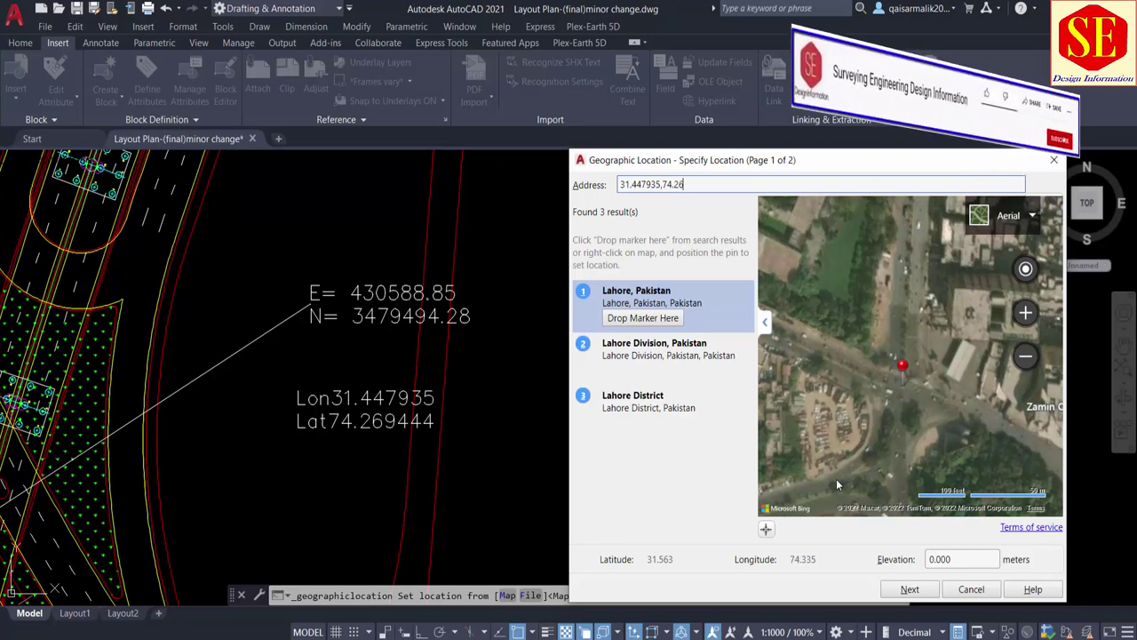
text(94)
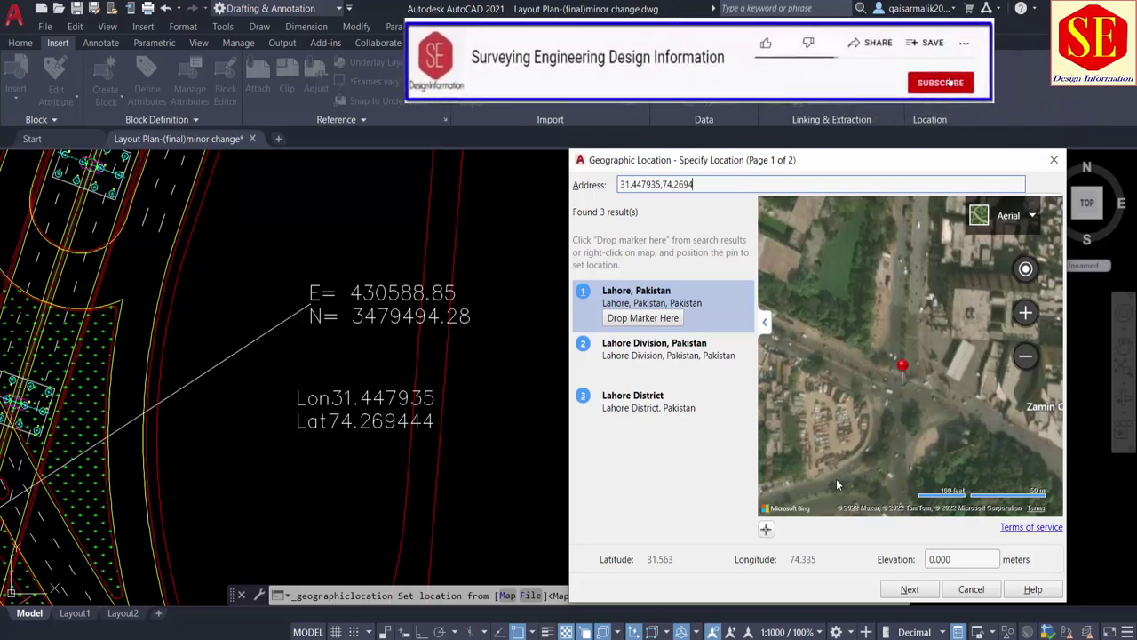
text(4)
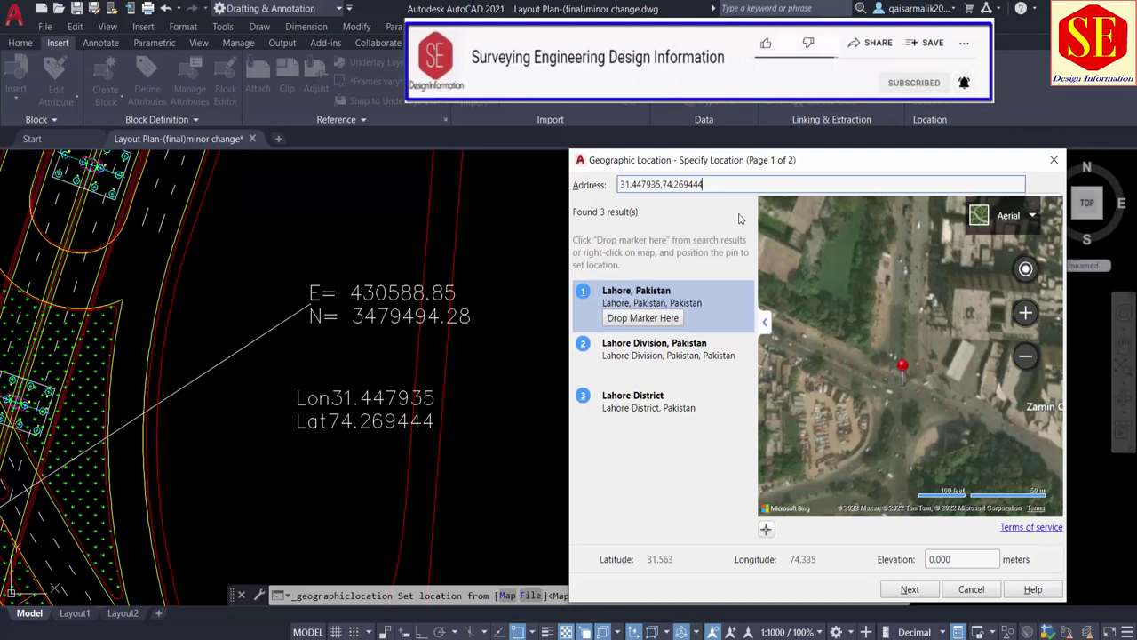
key(Return)
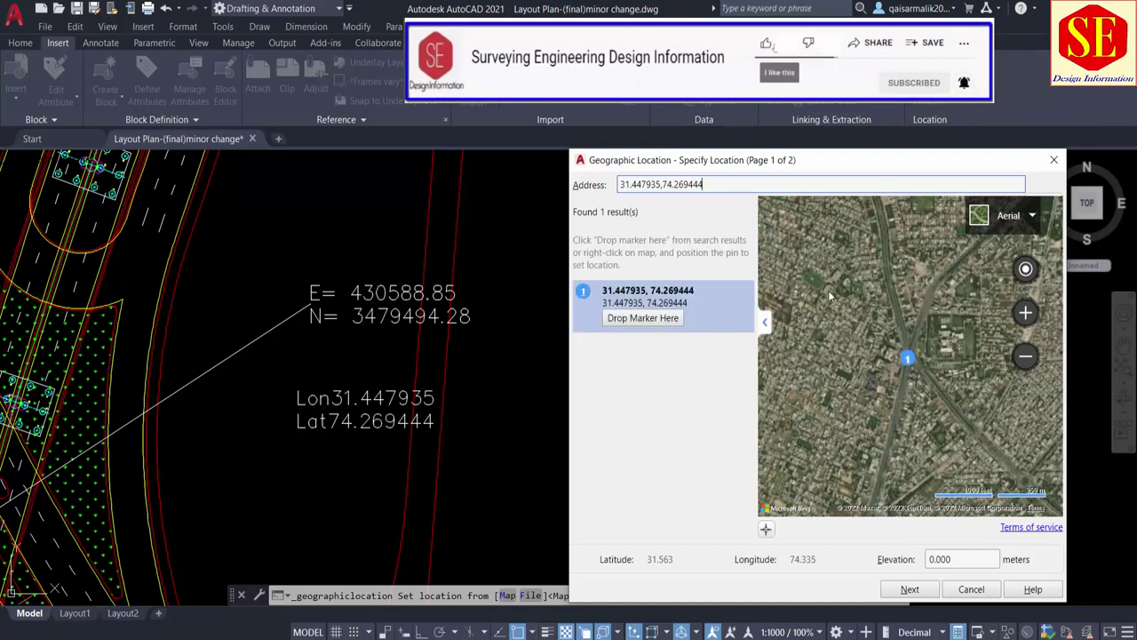
Step: Drop a marker at latitude 31.448, longitude 74.269 and zoom the aerial map to check it
scroll(910, 355, up, 5)
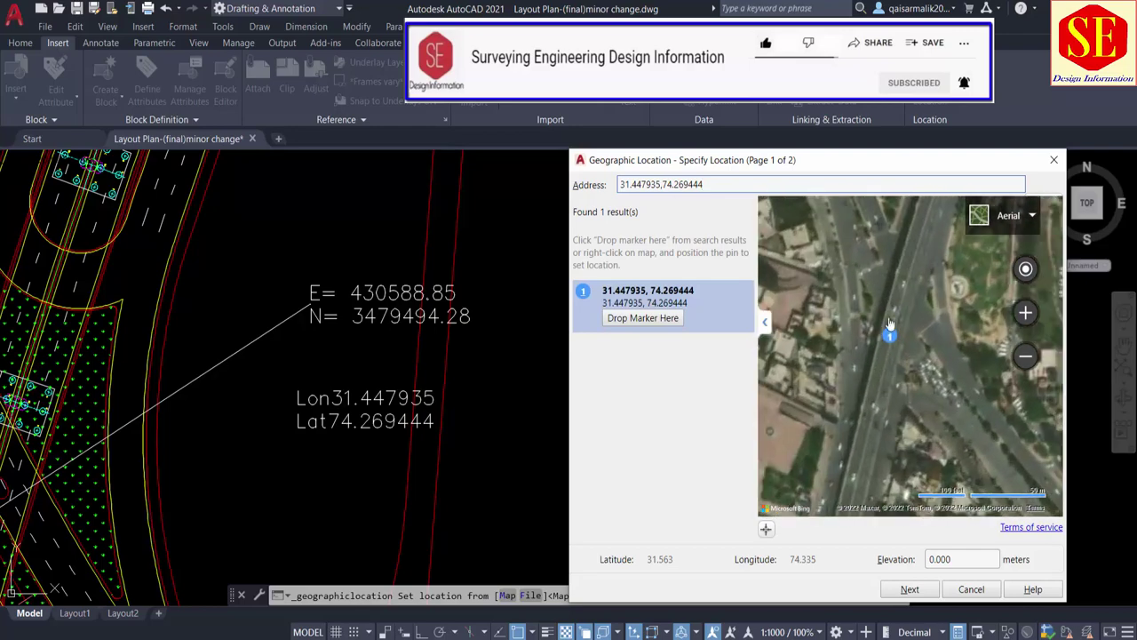
scroll(921, 355, down, 2)
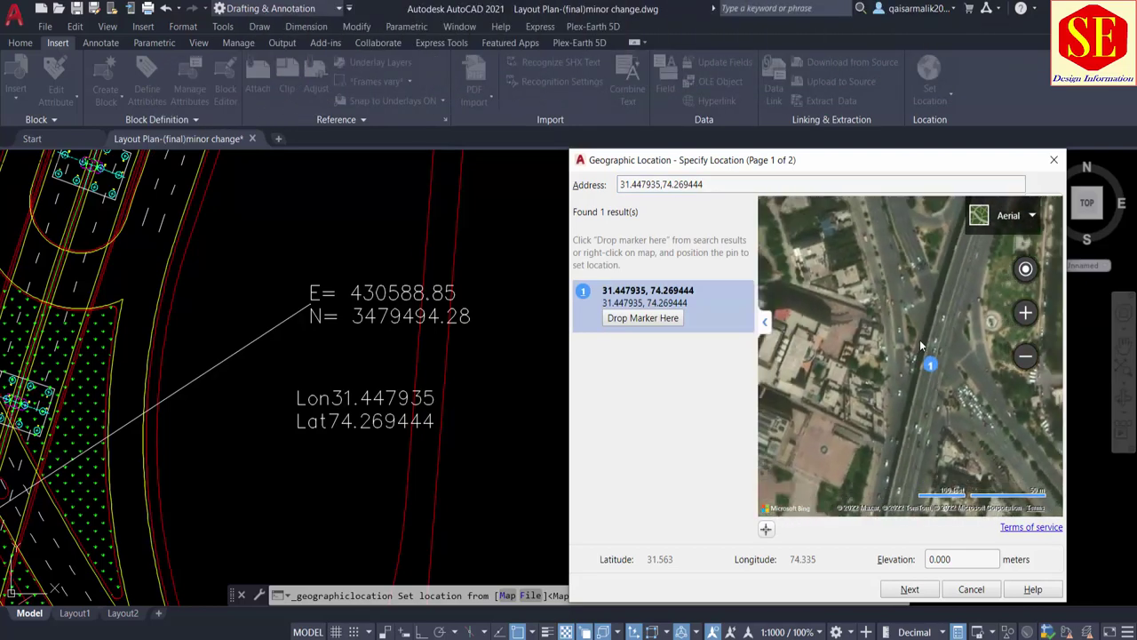
scroll(916, 362, up, 2)
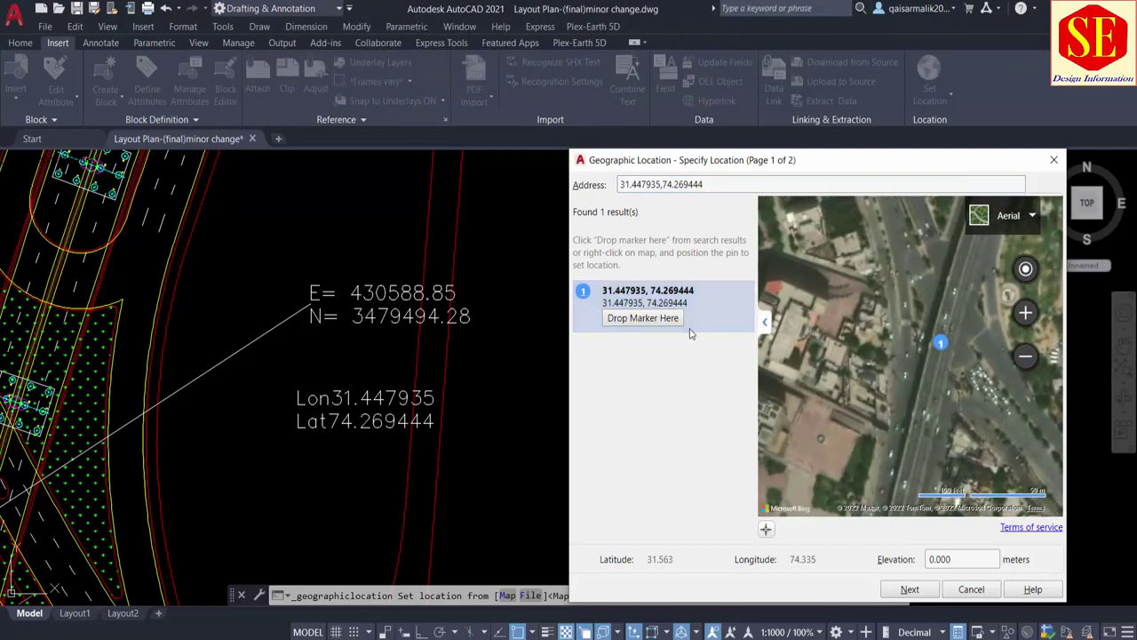
click(643, 318)
scroll(924, 372, down, 1)
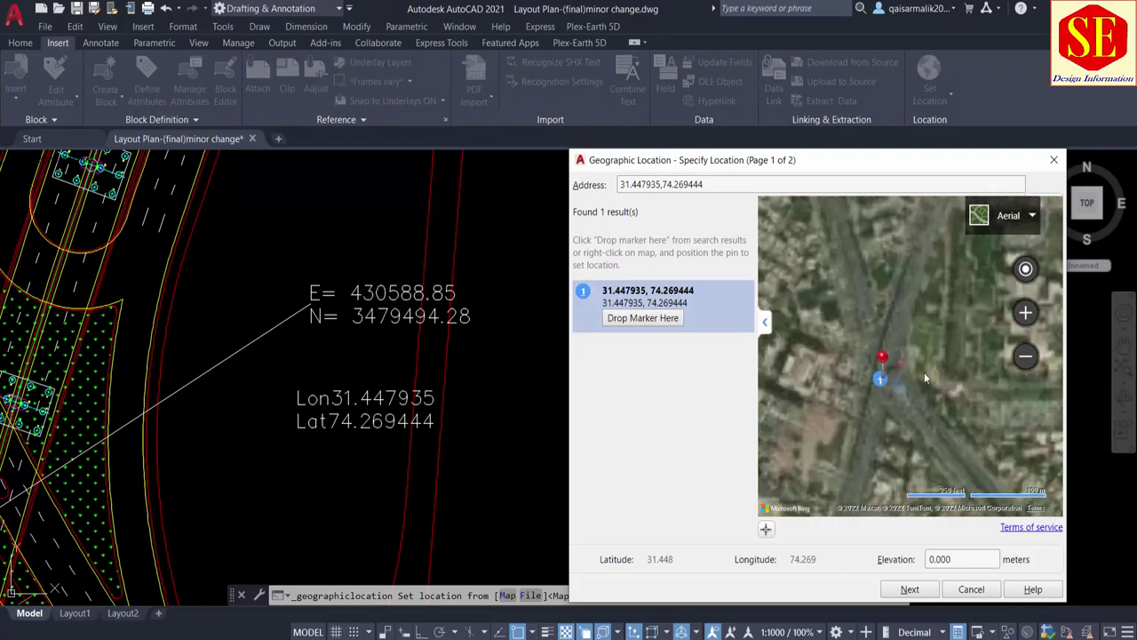
scroll(891, 433, up, 1)
scroll(904, 323, up, 1)
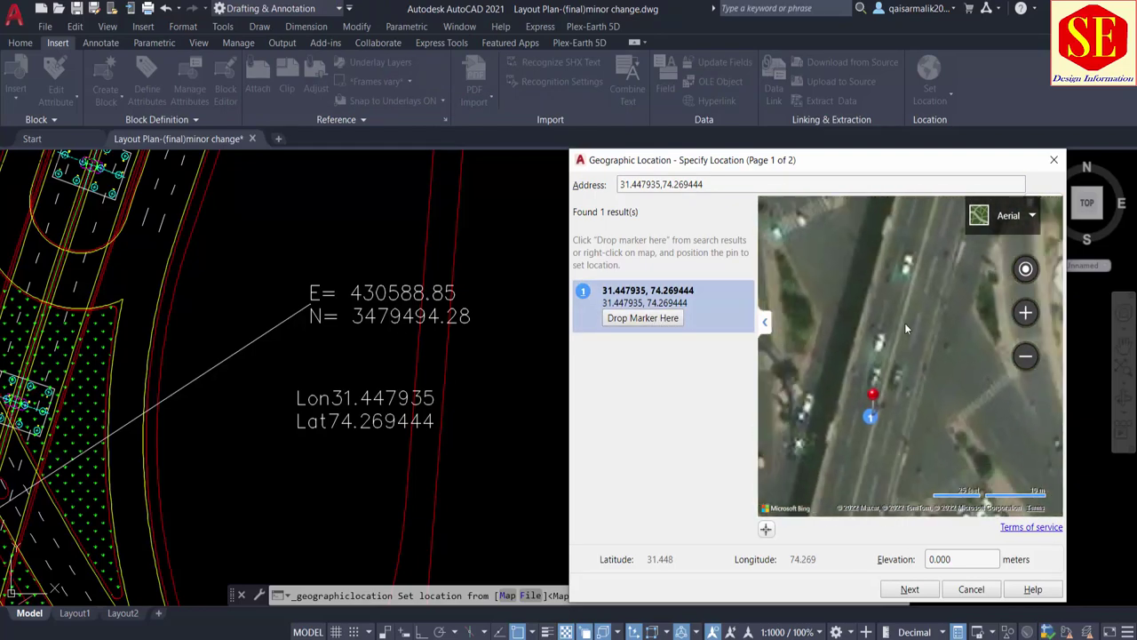
scroll(919, 391, down, 1)
scroll(924, 366, down, 1)
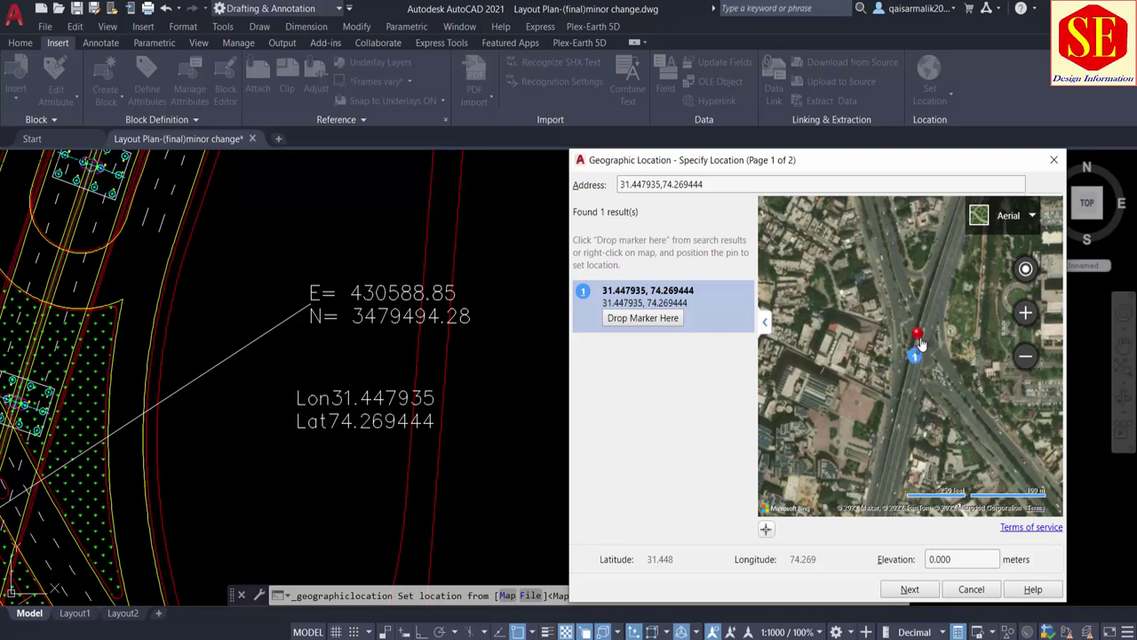
click(685, 184)
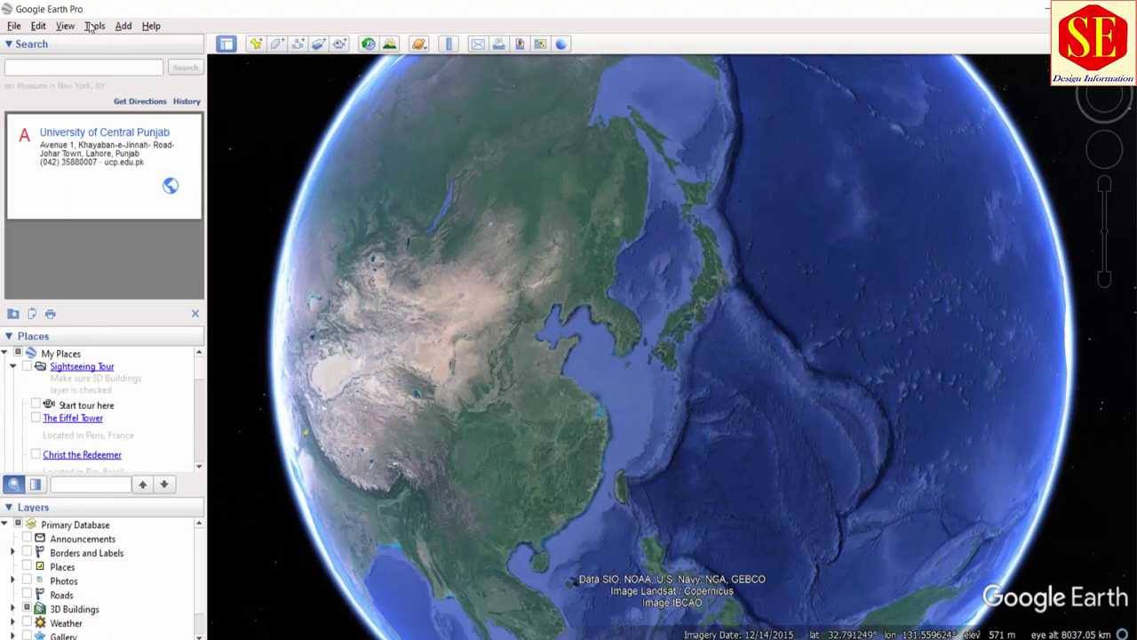
Step: Set Google Earth Pro's Show Lat/Long option to Universal Transverse Mercator
click(92, 26)
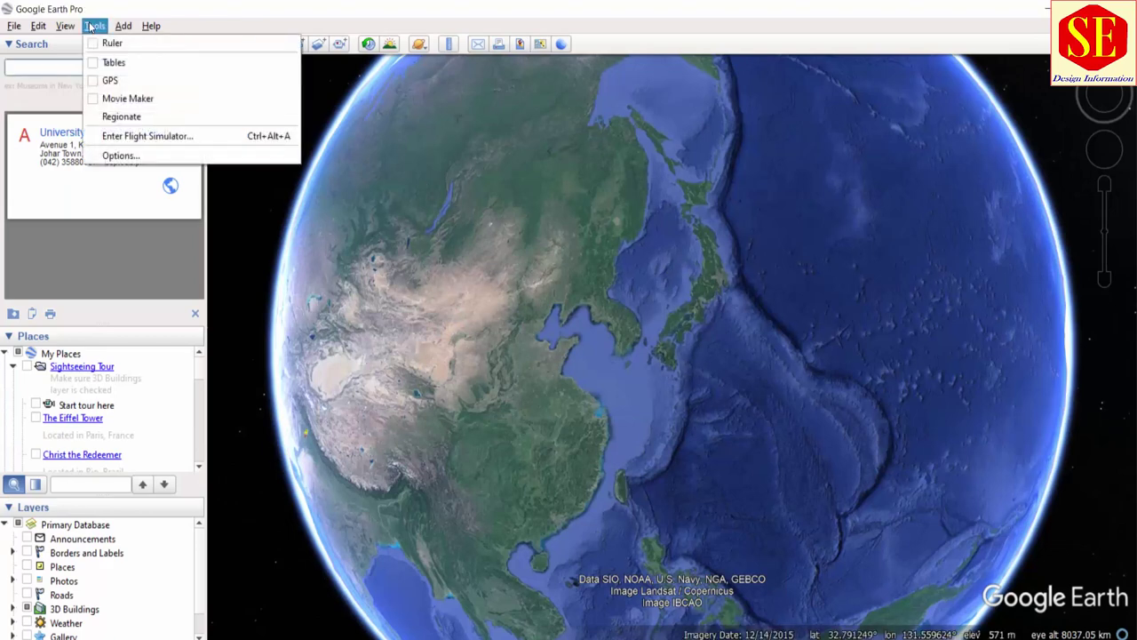
click(131, 156)
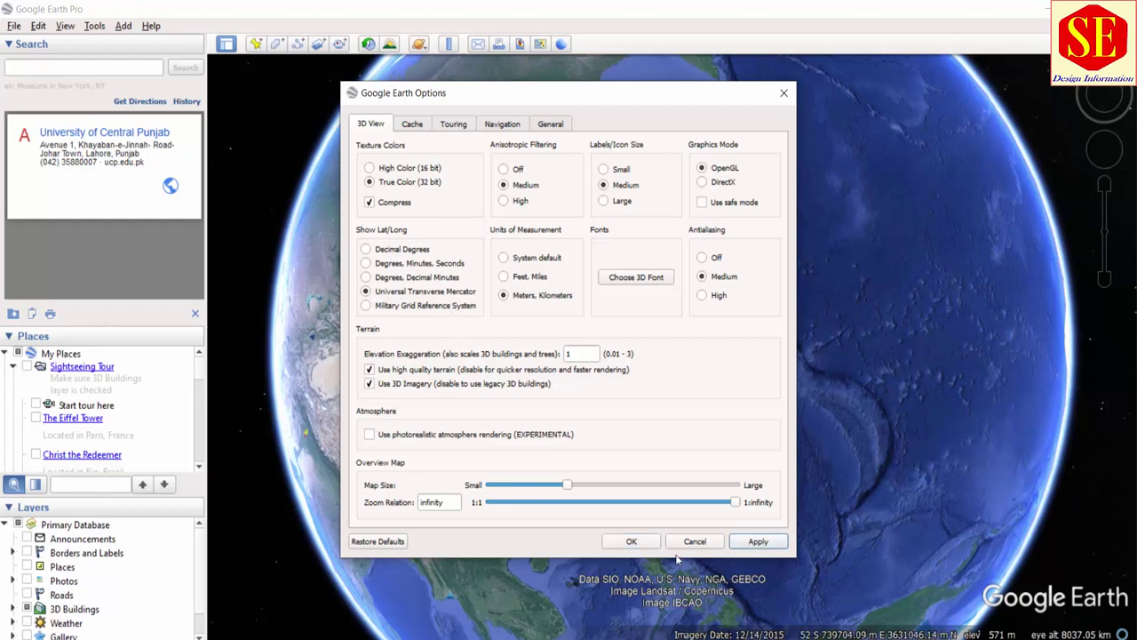
click(630, 541)
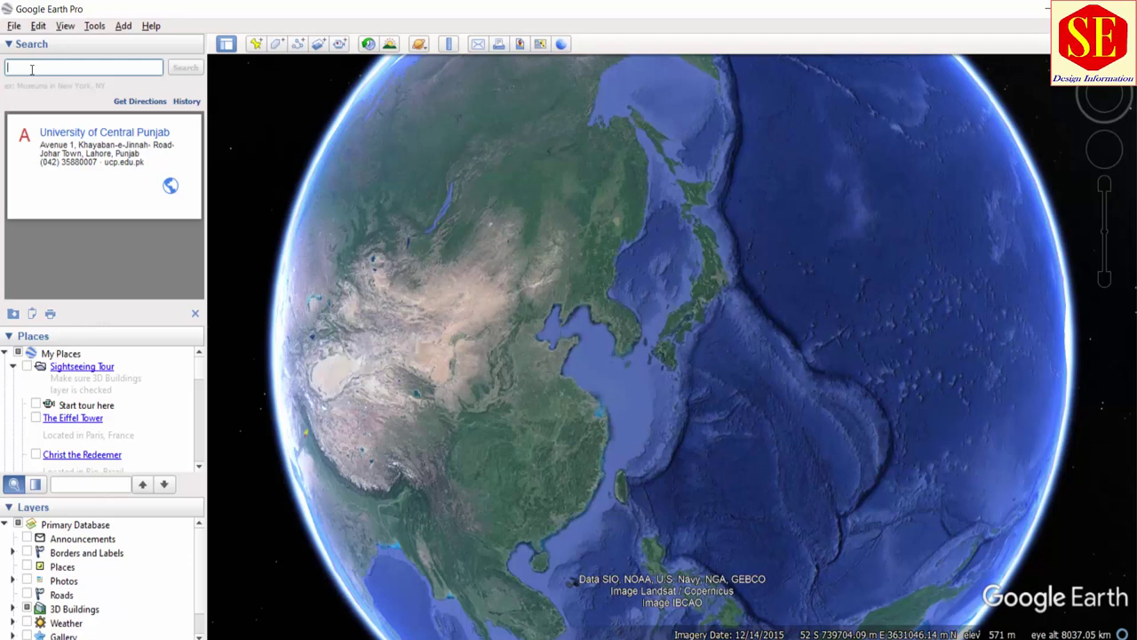
Step: Search Google Earth for UCP,Lahore,Pakistan and zoom in on University of Central Punjab
text(UP)
key(BackSpace)
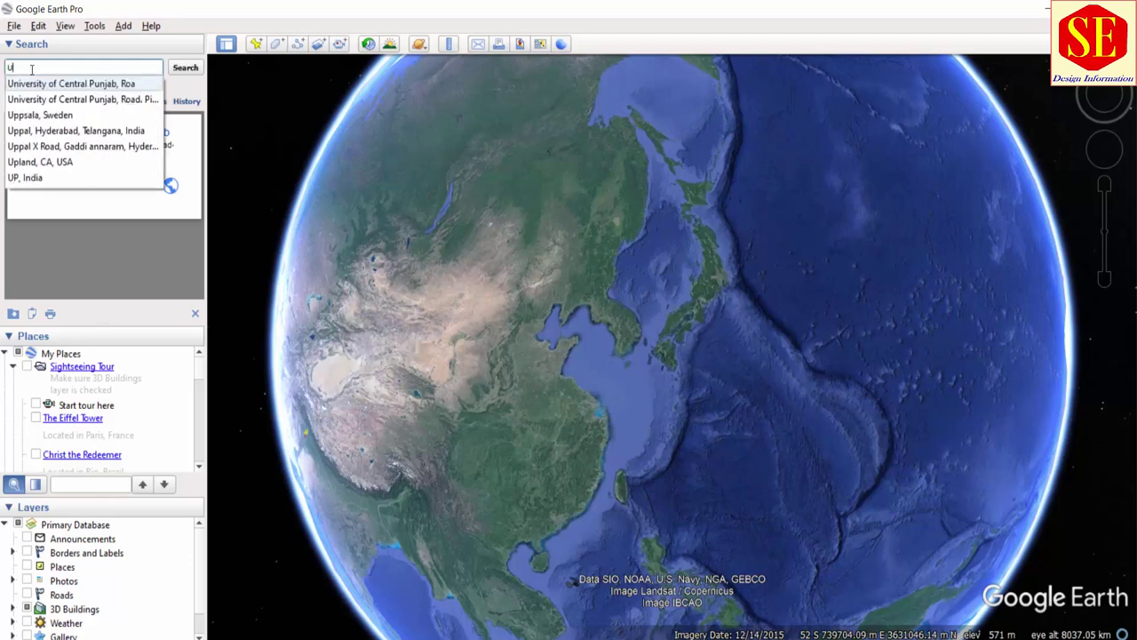
text(CP,)
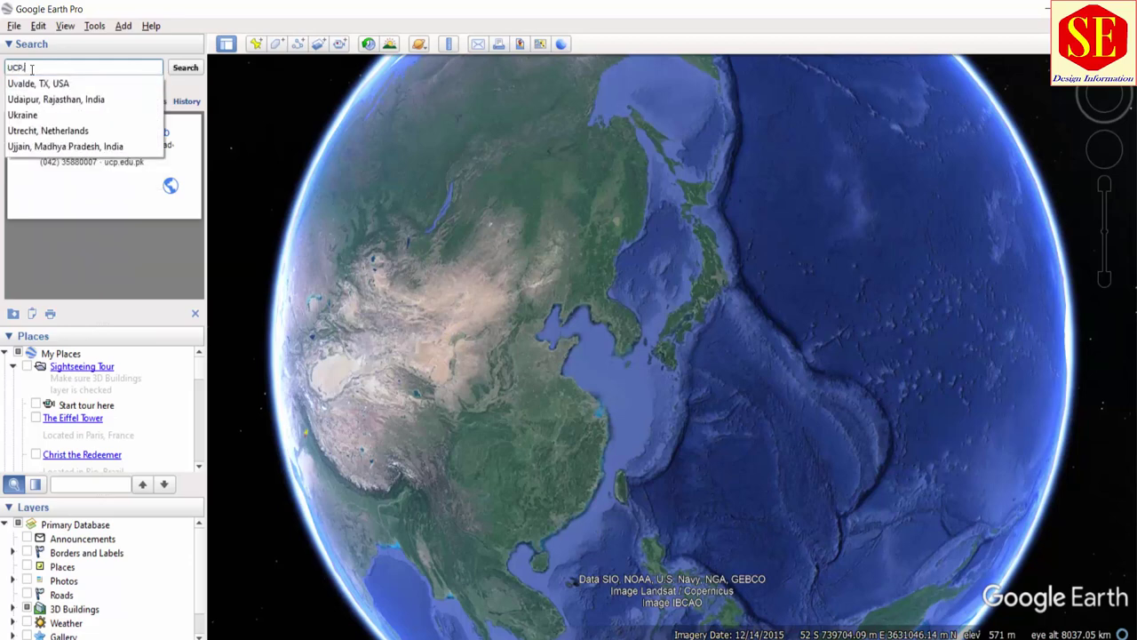
text(Lahore,Pakistan)
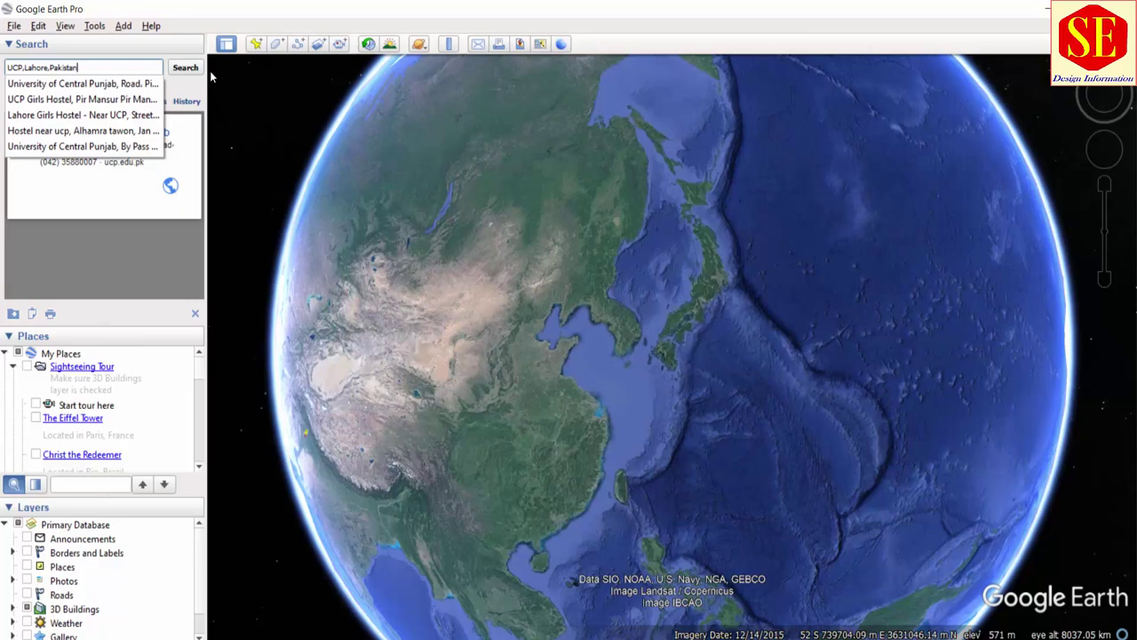
click(193, 71)
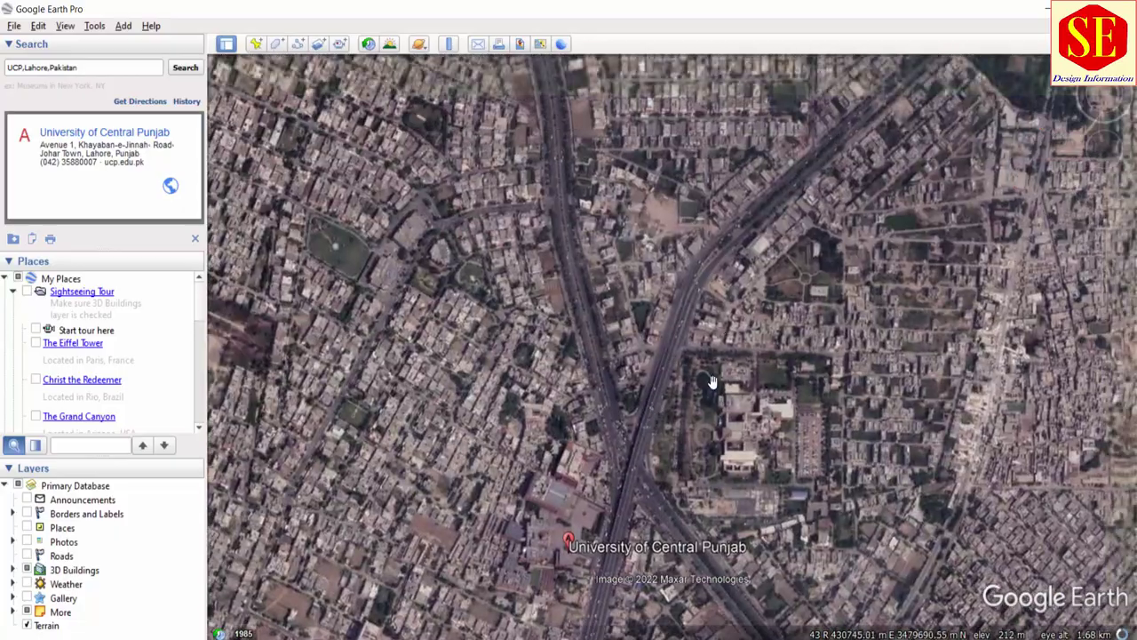
scroll(608, 329, up, 3)
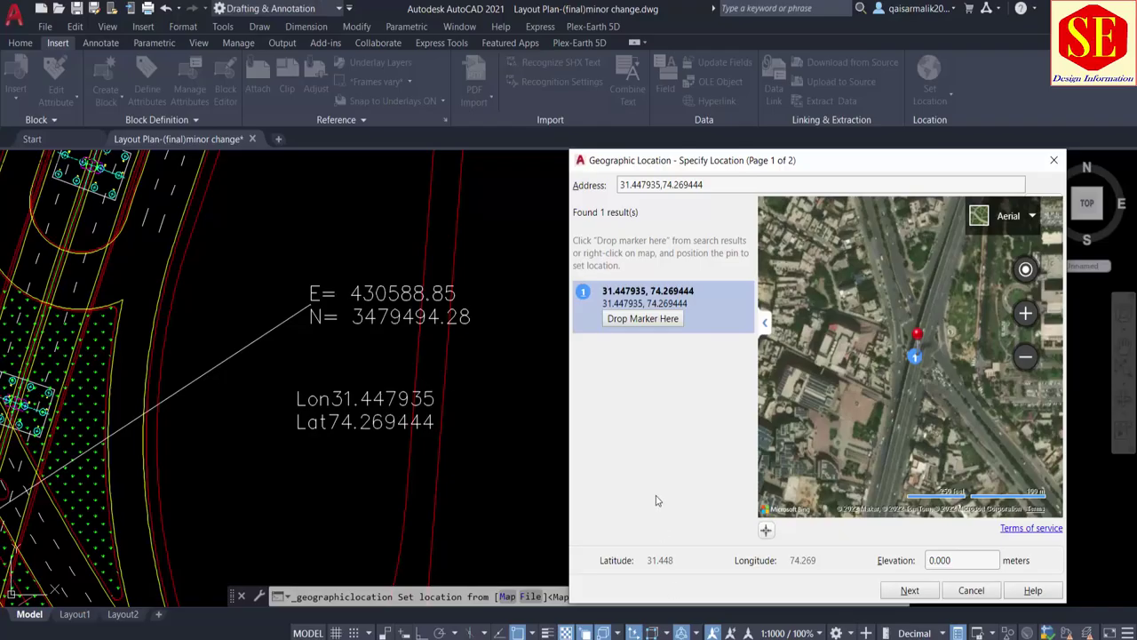
Step: Cancel AutoCAD's Geographic Location dialog and bring the E= 430588.85, N= 3479494.28 note into view
drag(719, 184, 348, 432)
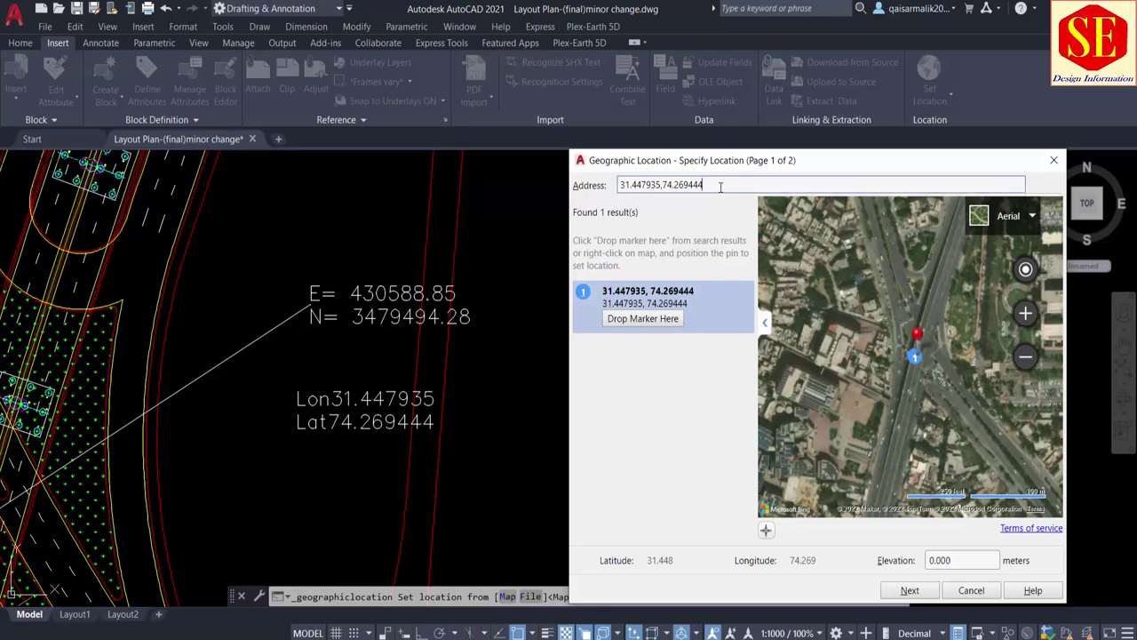
click(971, 590)
click(283, 349)
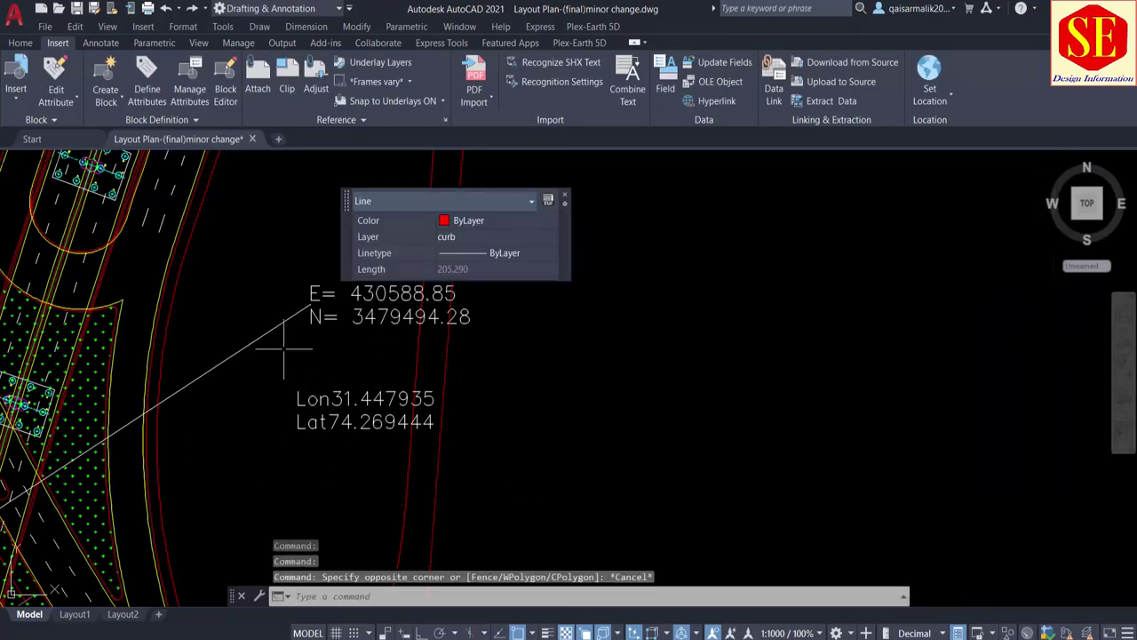
middle_drag(110, 544, 536, 477)
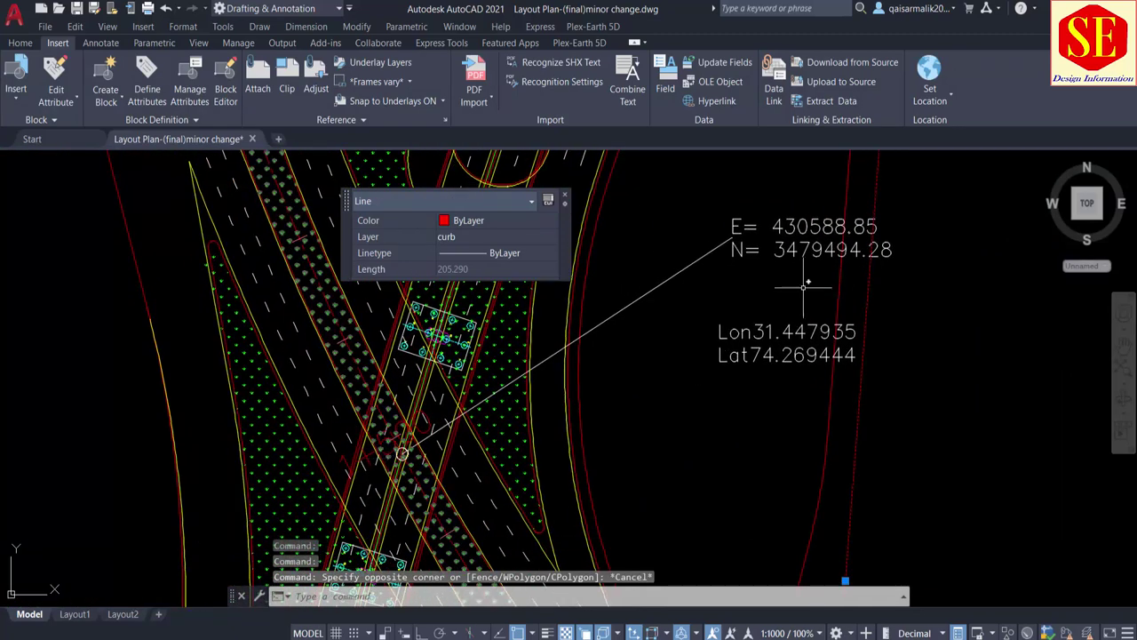
scroll(762, 334, up, 4)
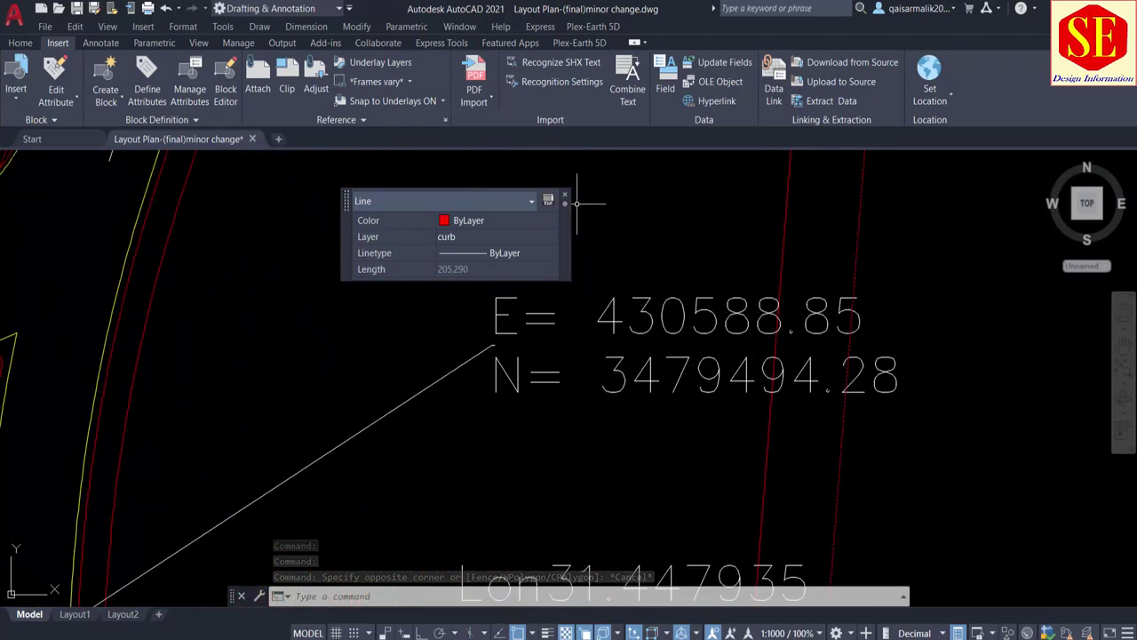
key(Escape)
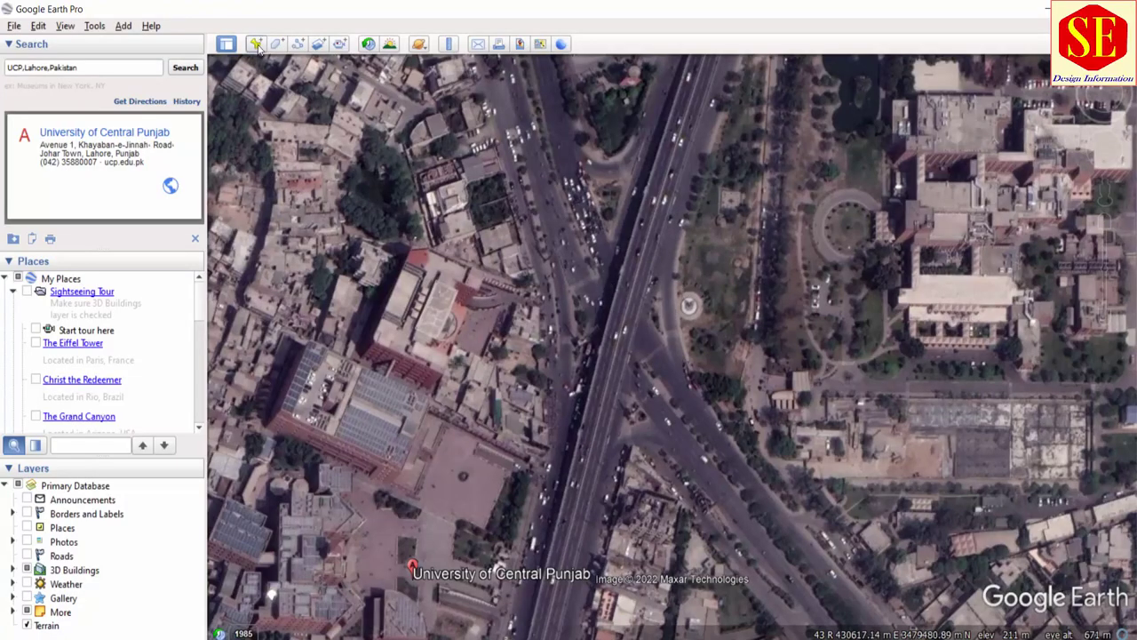
Step: Add a new Google Earth placemark beside the interchange roundabout
click(256, 45)
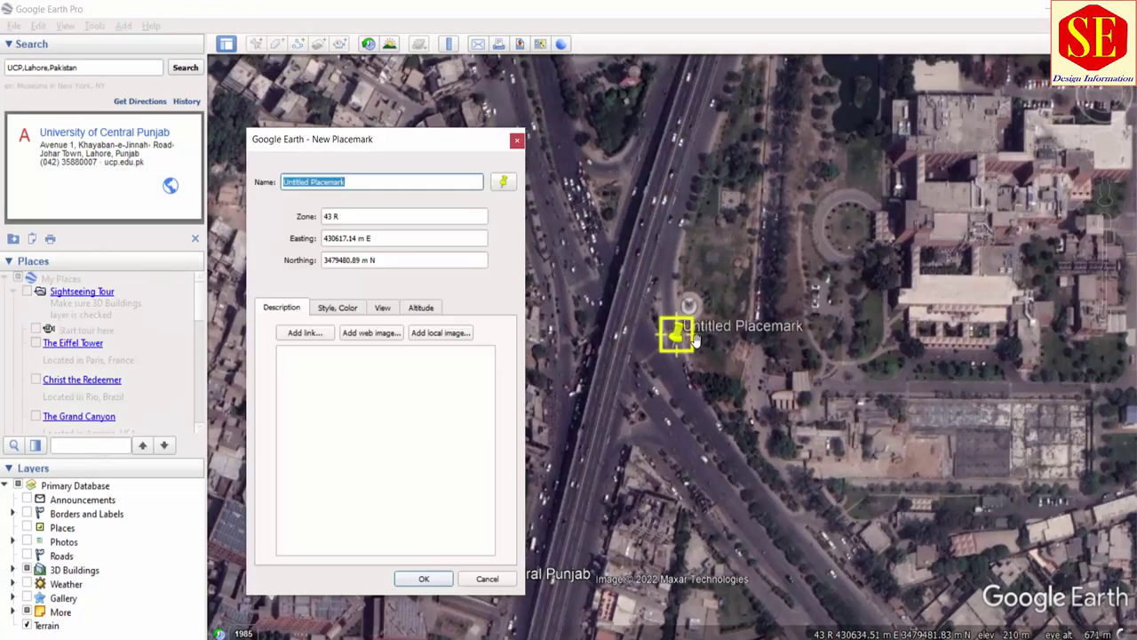
mouse_move(680, 333)
mouse_down()
mouse_move(665, 324)
mouse_move(734, 360)
mouse_up()
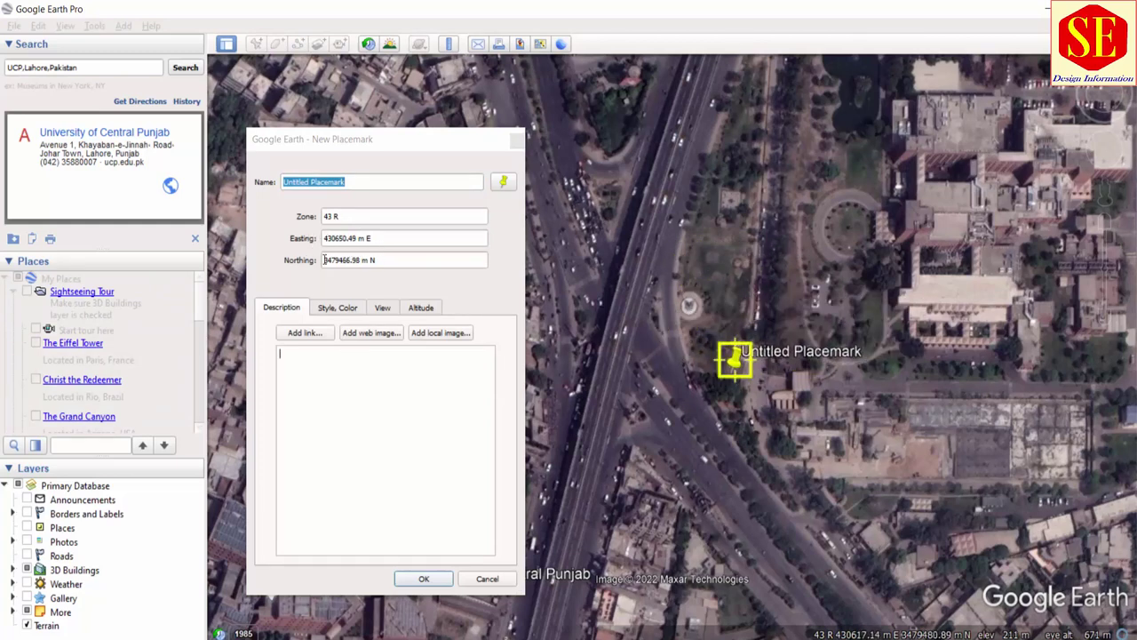
click(331, 260)
click(340, 238)
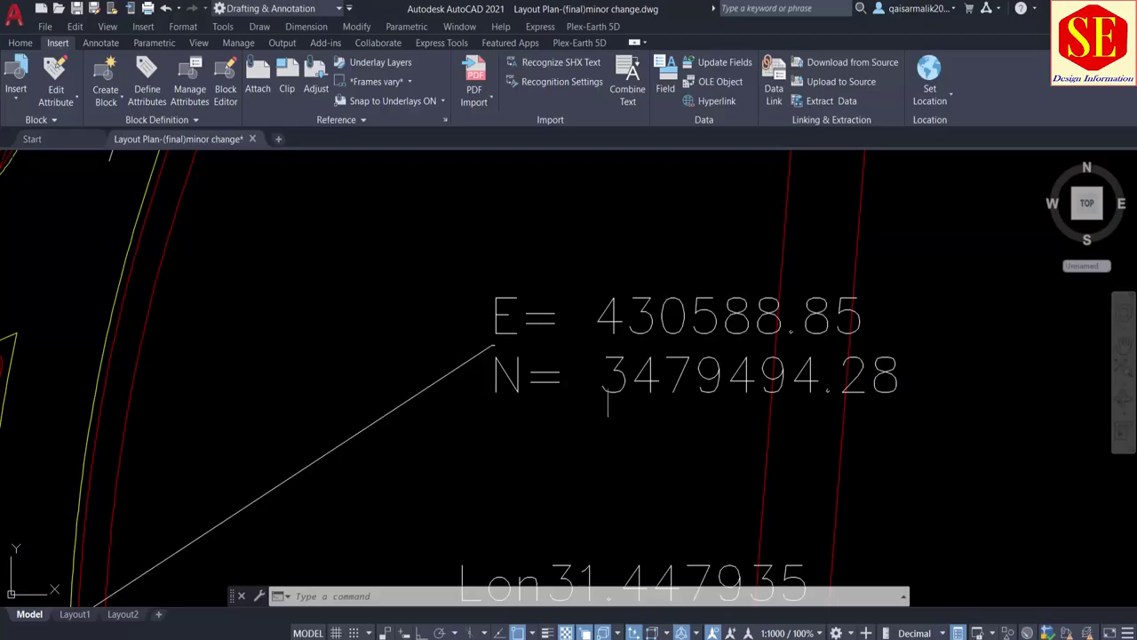
Step: Copy easting 430588.85 from AutoCAD's note into the placemark's Easting field
double_click(622, 320)
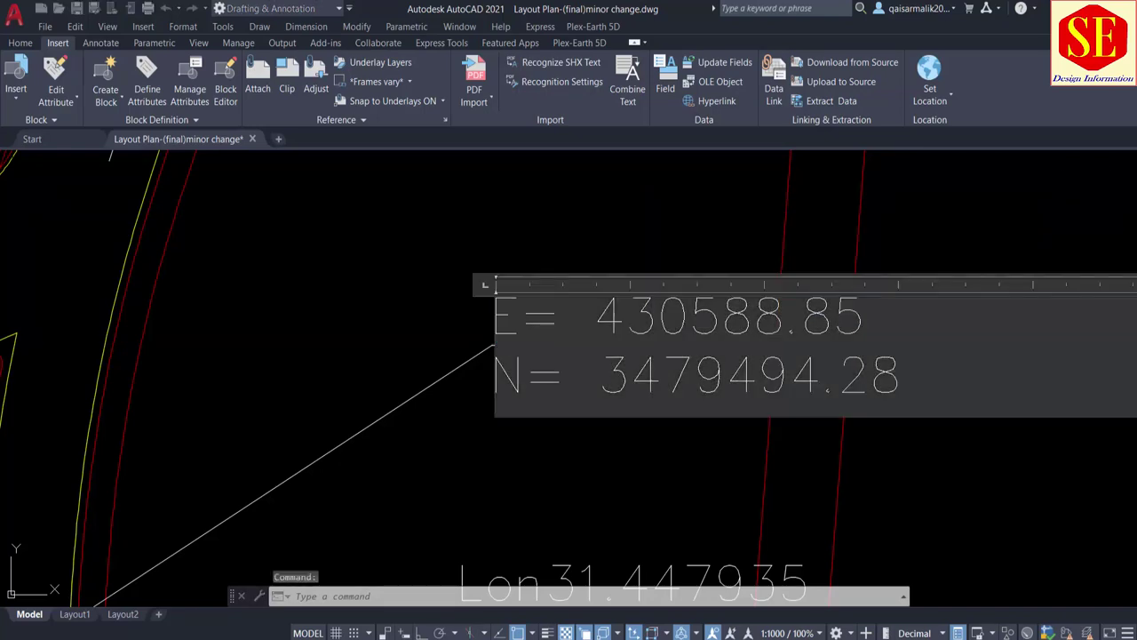
drag(598, 316, 863, 319)
right_click(826, 328)
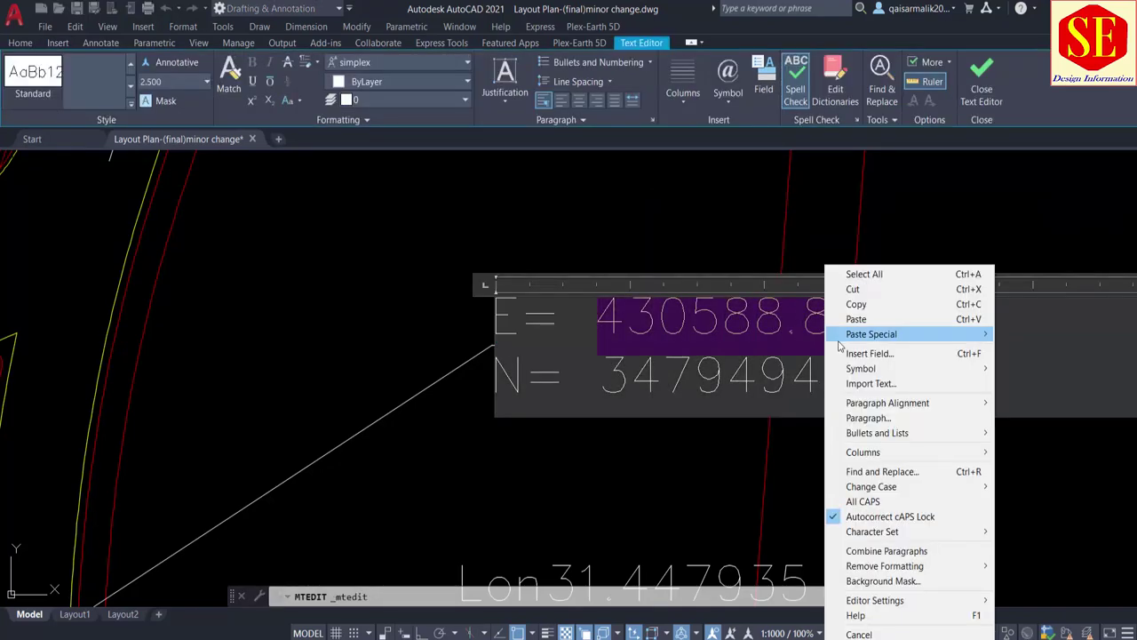
click(849, 300)
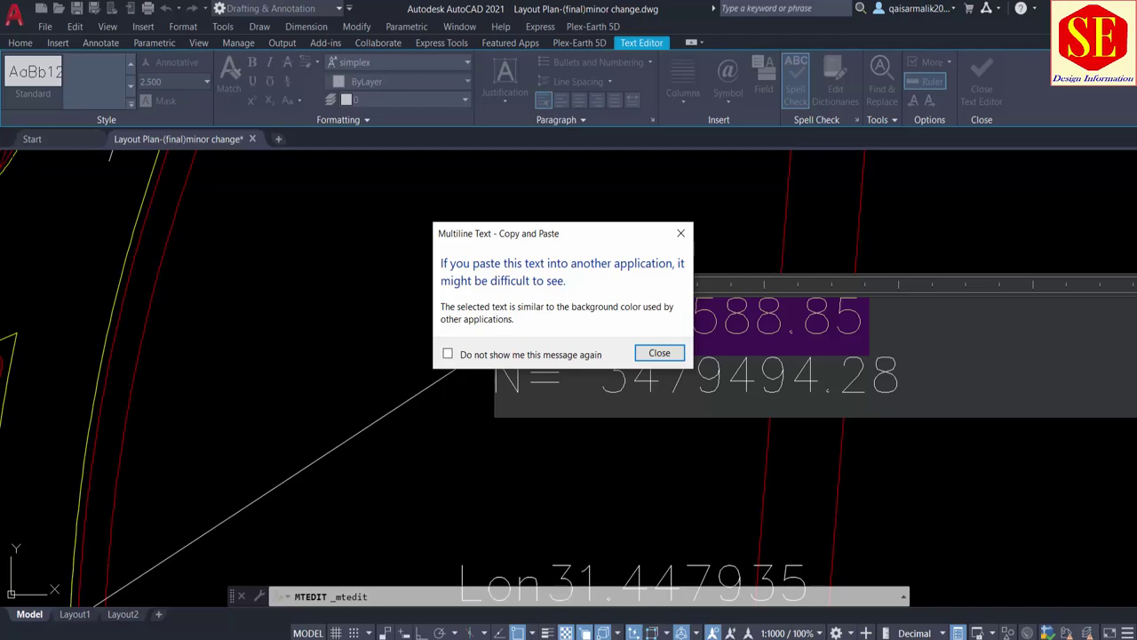
click(660, 353)
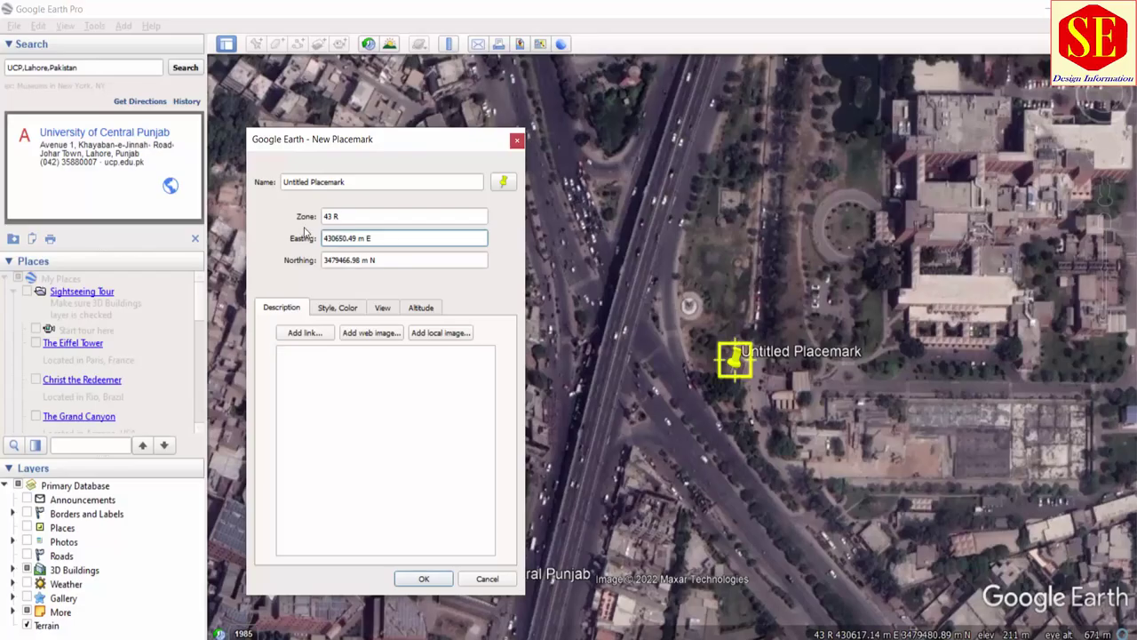
double_click(352, 237)
click(382, 260)
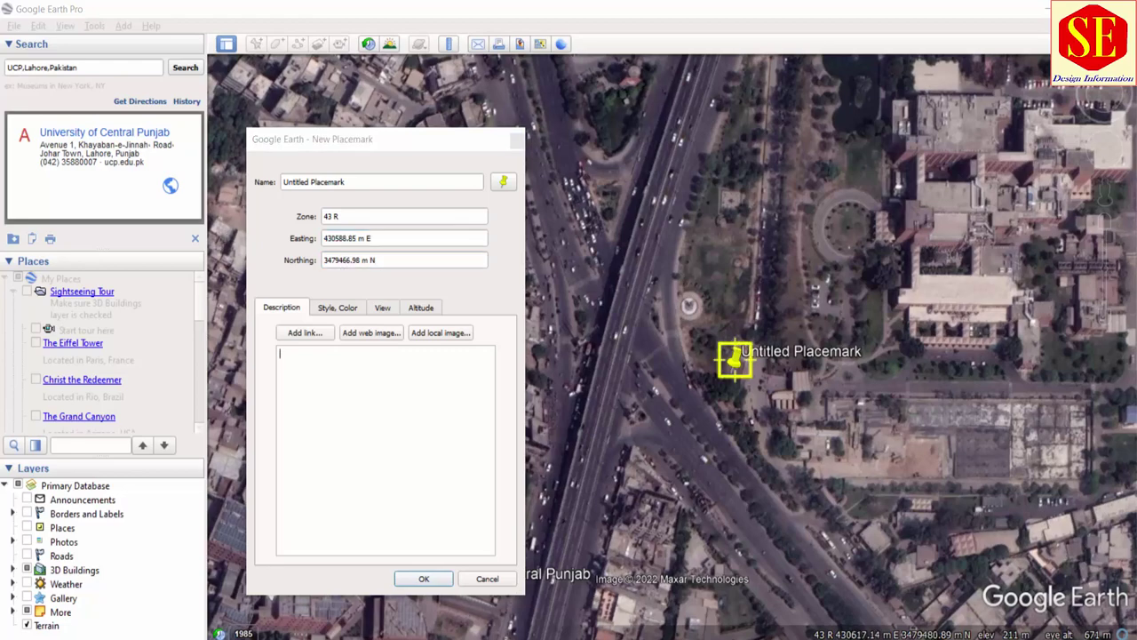
Step: Copy northing 3479494.28 from AutoCAD's note for the placemark's Northing field
key(alt+Tab)
drag(604, 382, 924, 385)
right_click(924, 384)
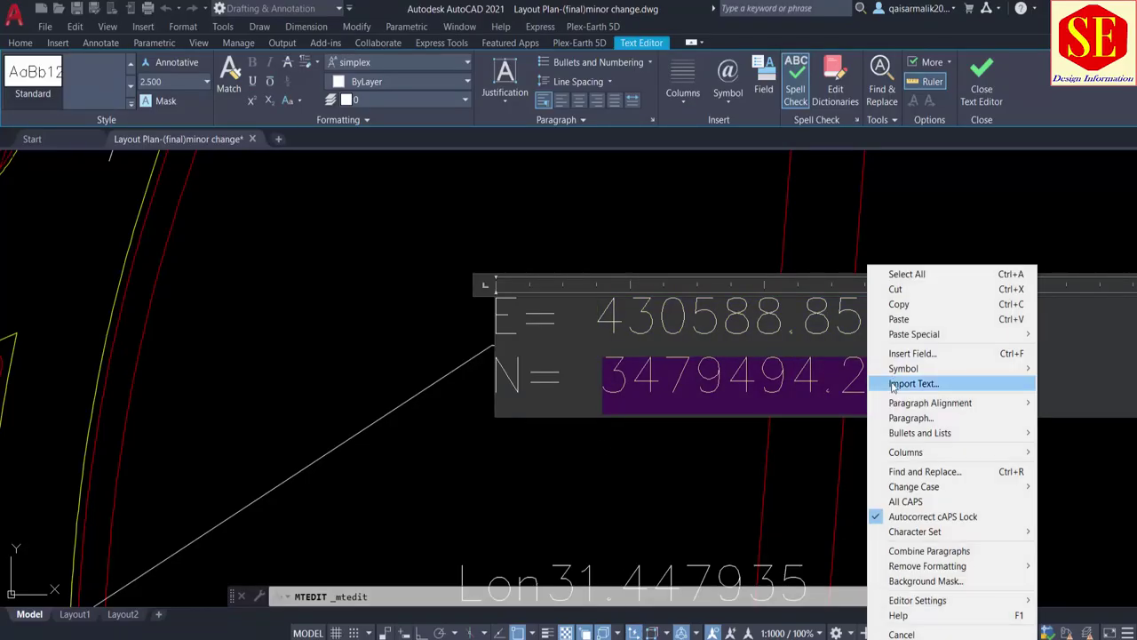
click(924, 302)
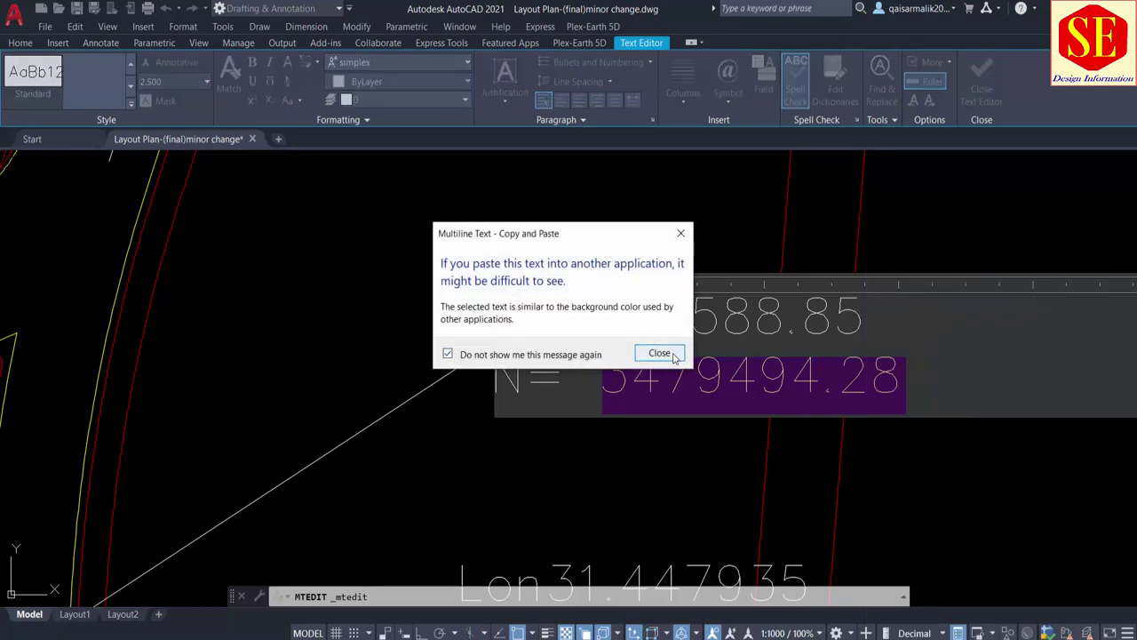
click(660, 353)
key(alt+Tab)
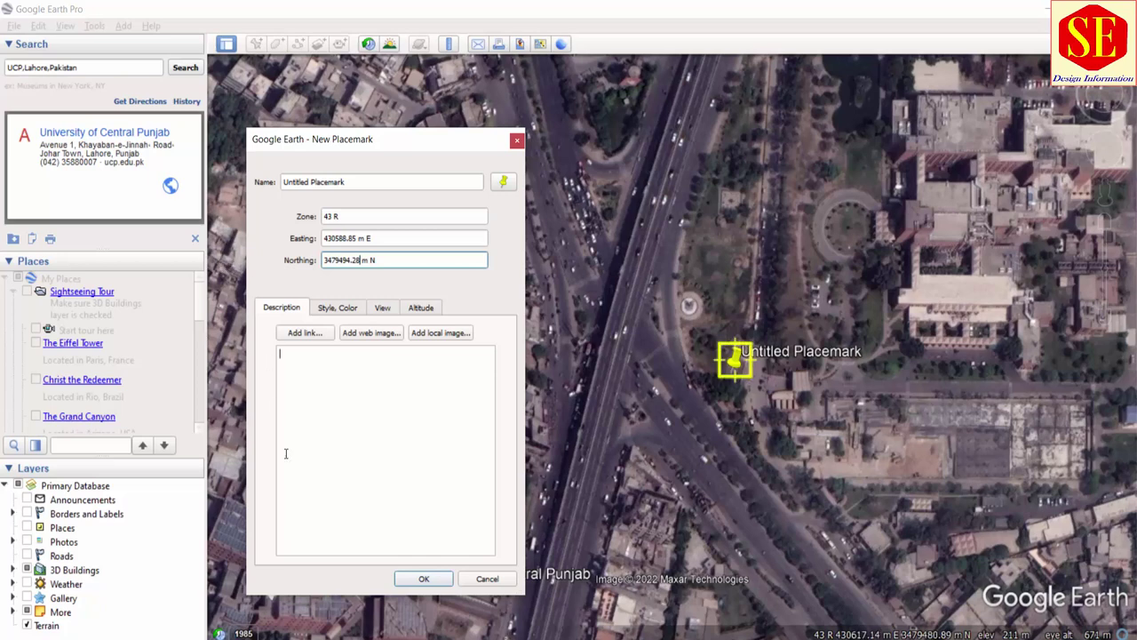
Step: Name the placemark cl and save it at 43 R, 430588.85 E, 3479494.28 N
triple_click(350, 182)
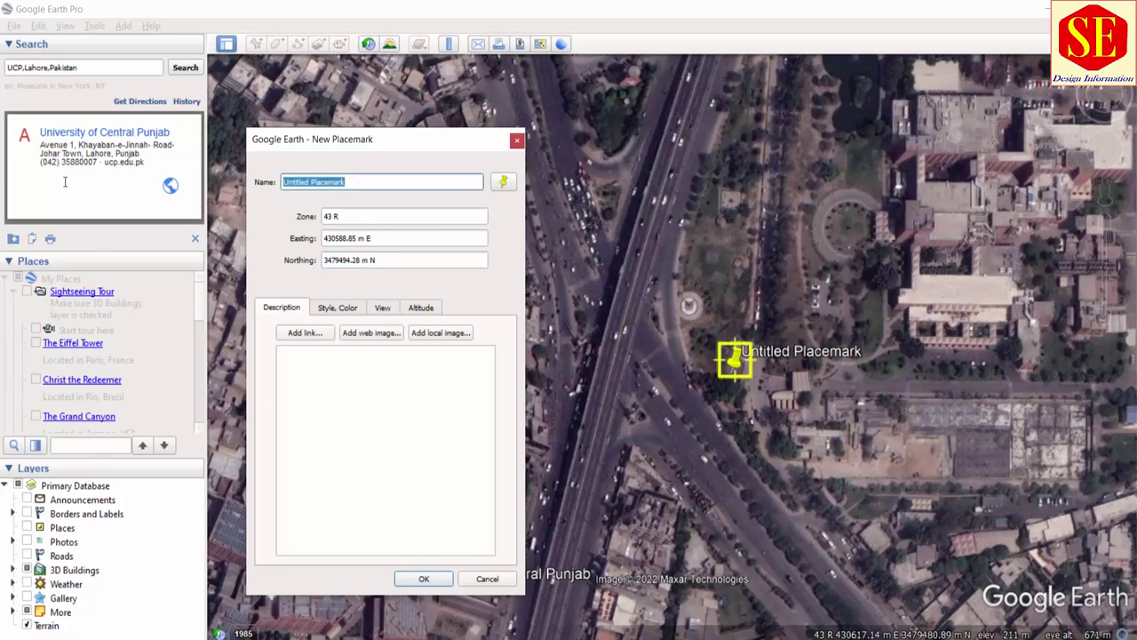
text(cl)
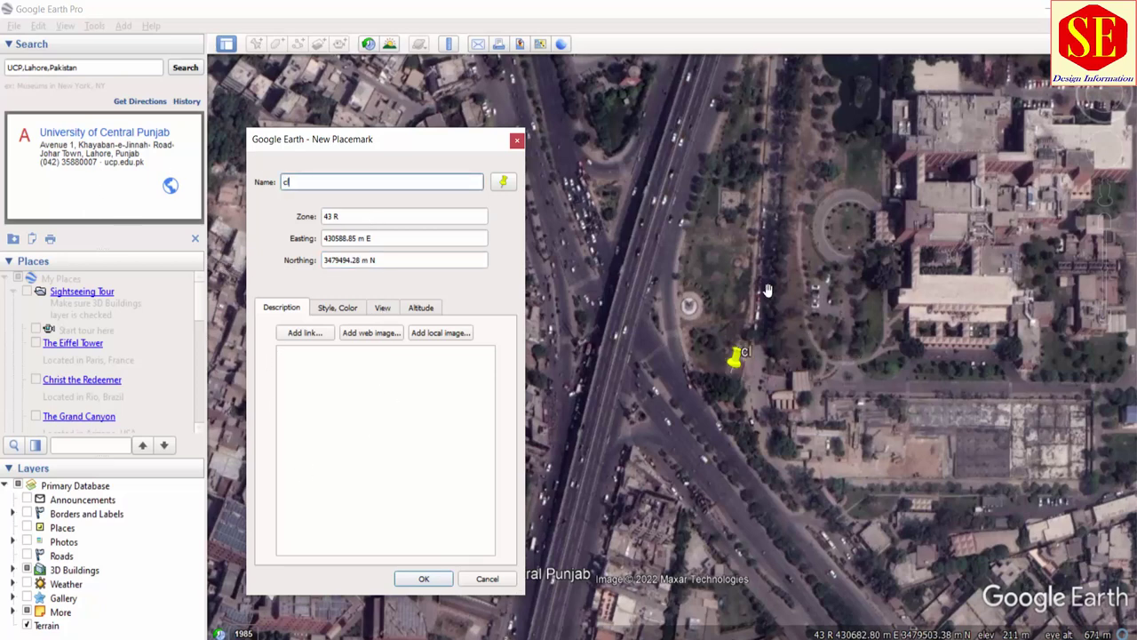
click(426, 579)
scroll(615, 337, up, 3)
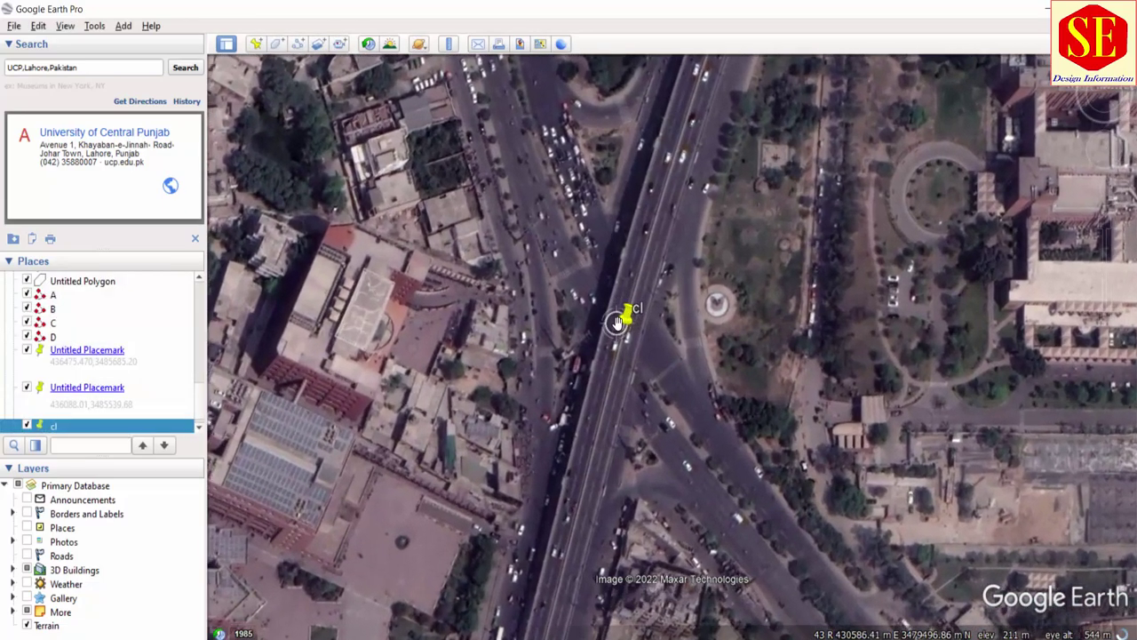
Step: Zoom in on the cl pin and review its properties (43 R, 430588.00 E, 3479494.00 N) unchanged
scroll(620, 321, up, 2)
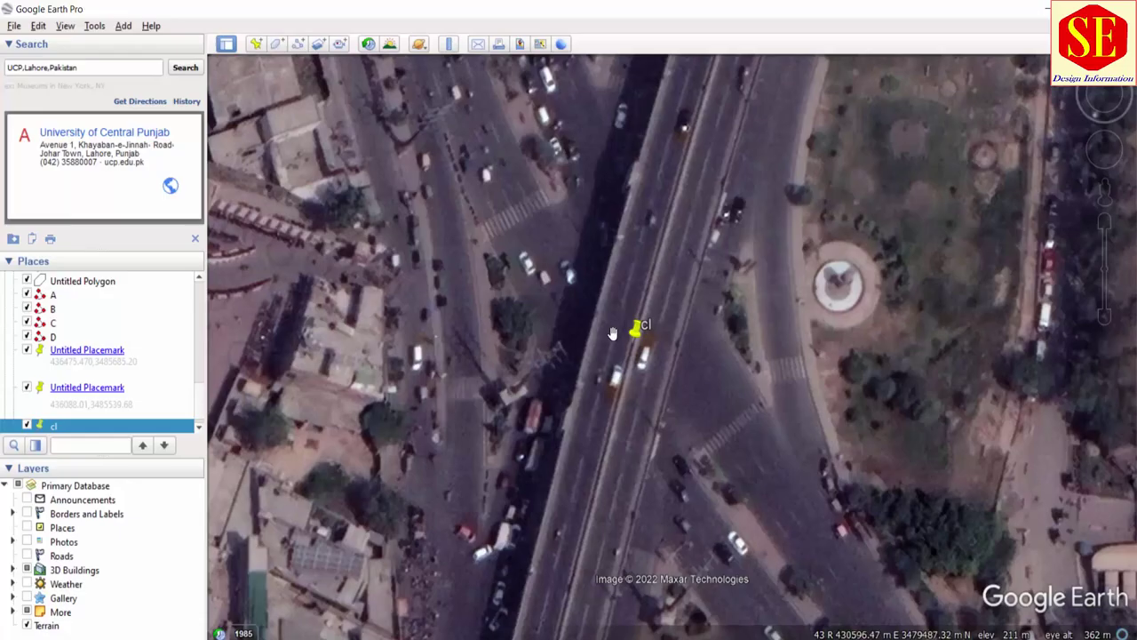
scroll(613, 334, up, 1)
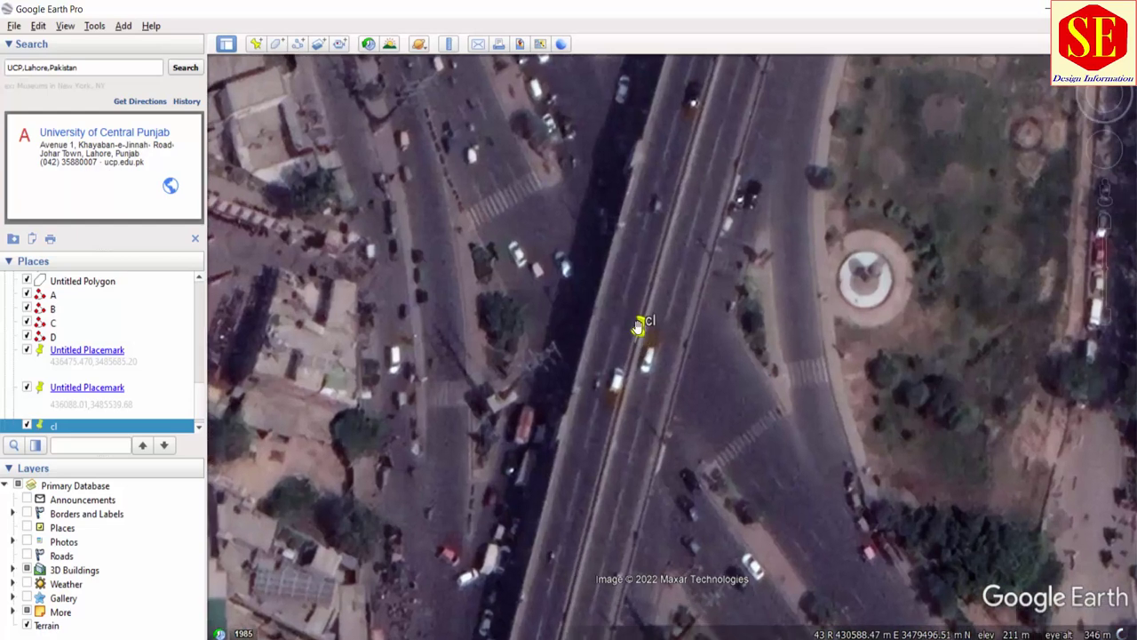
right_click(638, 329)
click(666, 530)
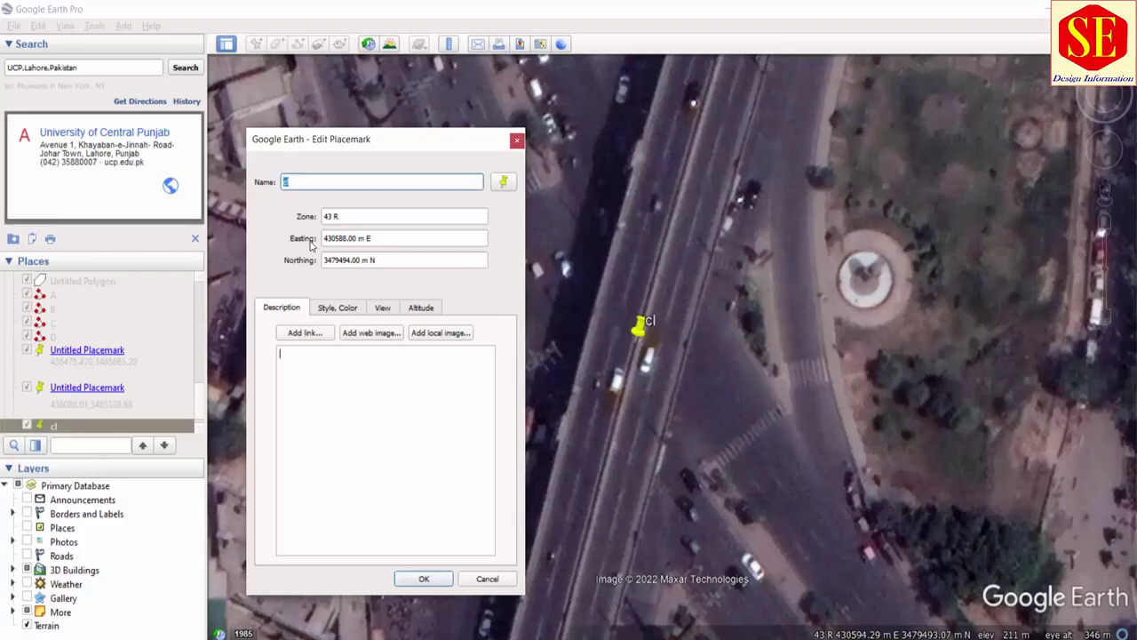
key(Return)
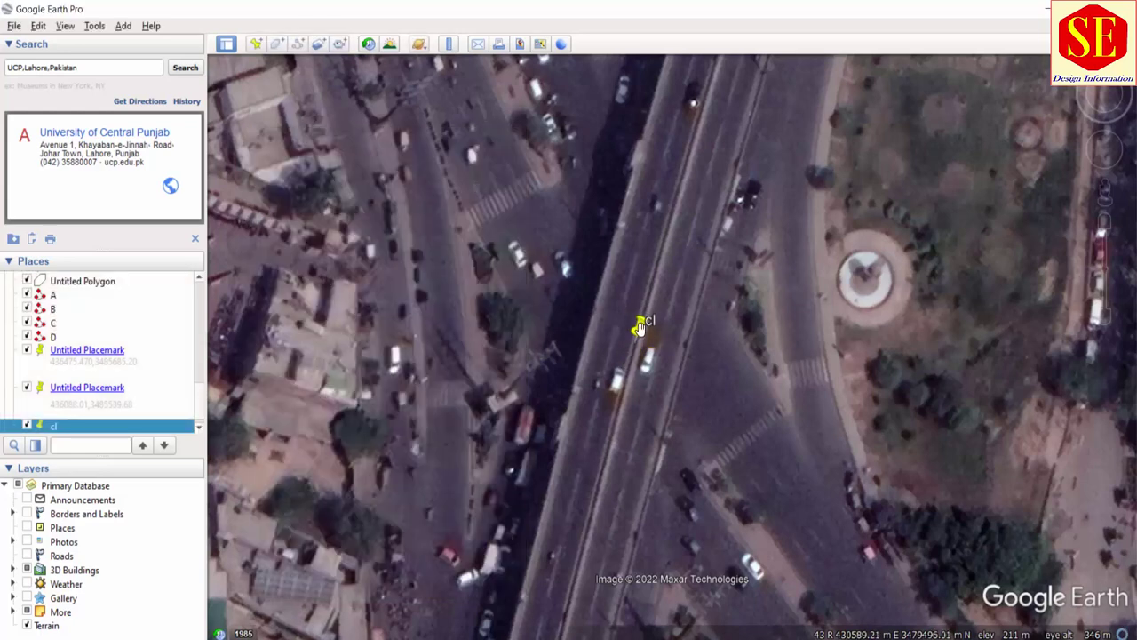
Step: Switch Google Earth's coordinate display to Decimal Degrees
click(91, 29)
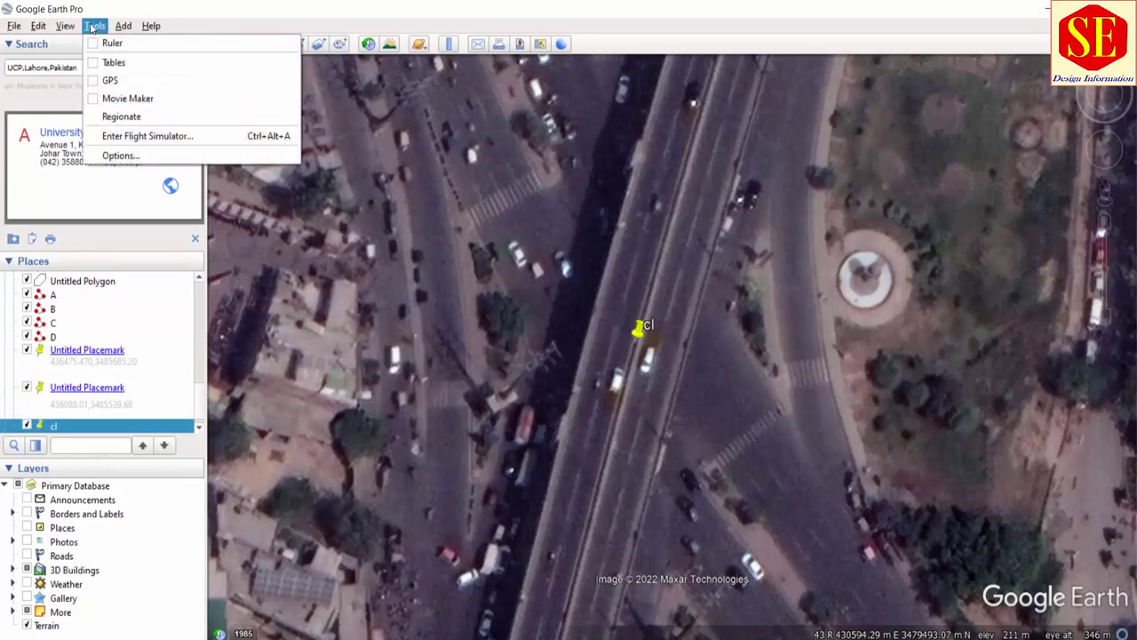
click(165, 156)
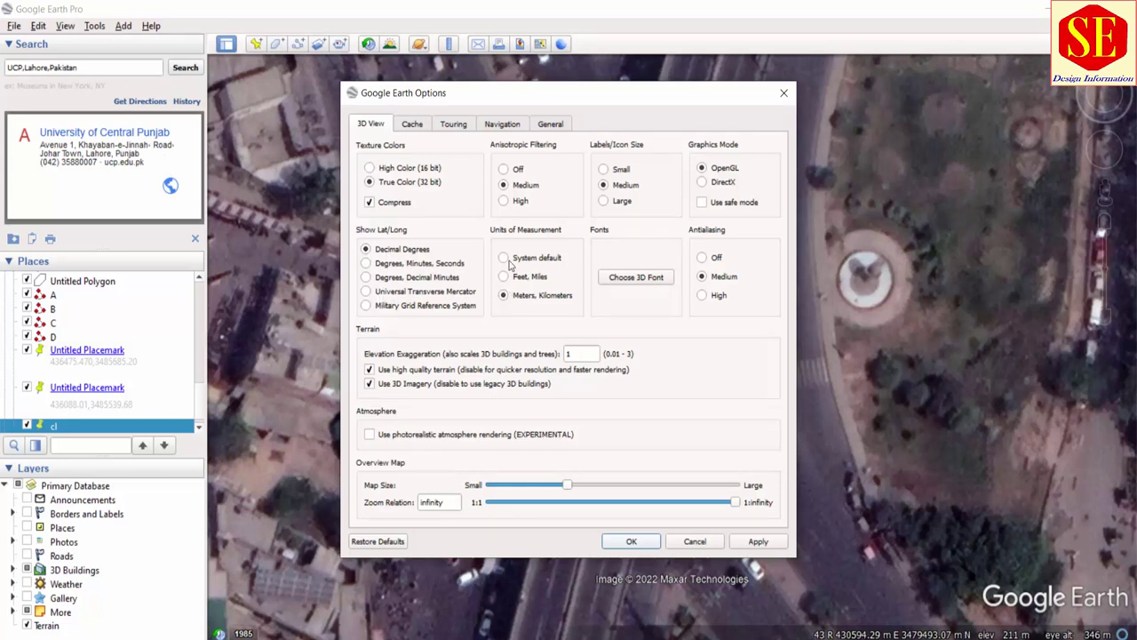
click(631, 542)
Step: Copy latitude 31.448089 into the cl placemark's description
right_click(639, 329)
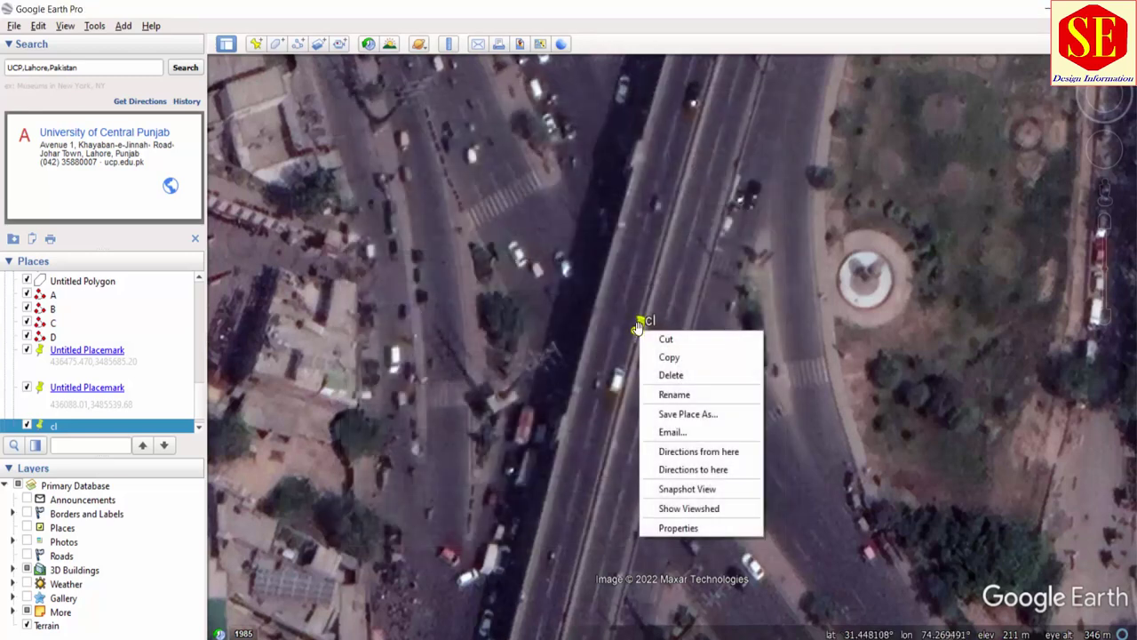
click(697, 525)
click(333, 215)
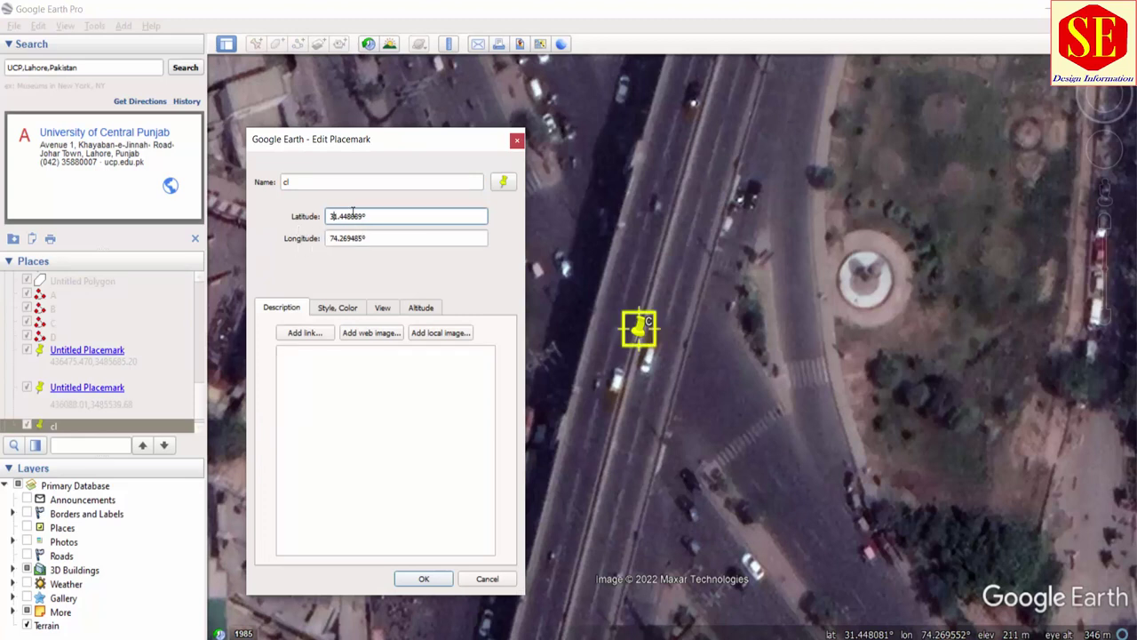
double_click(364, 215)
right_click(343, 221)
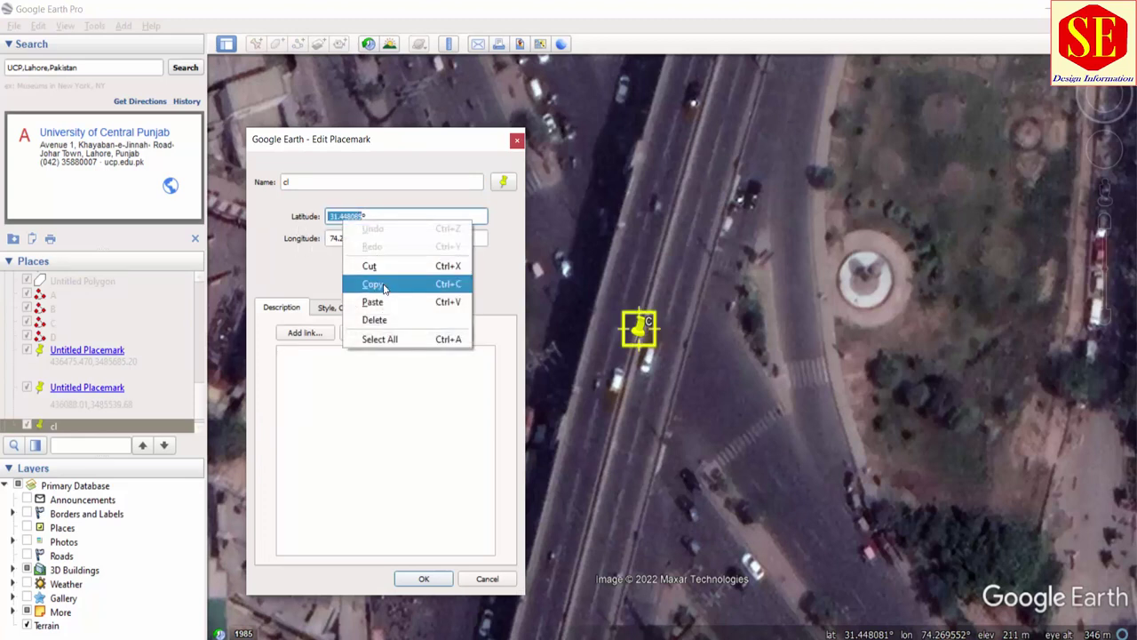
click(373, 284)
right_click(335, 355)
click(373, 436)
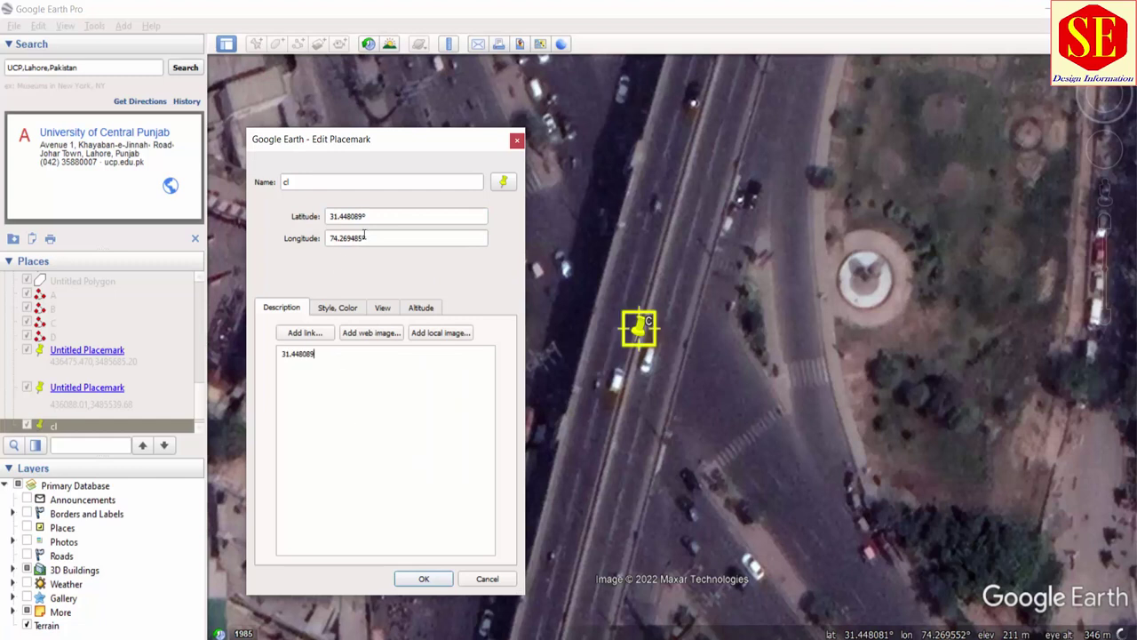
Step: Append longitude 74.269485 so the description reads 31.448089,74.269485
click(359, 237)
double_click(363, 237)
right_click(329, 238)
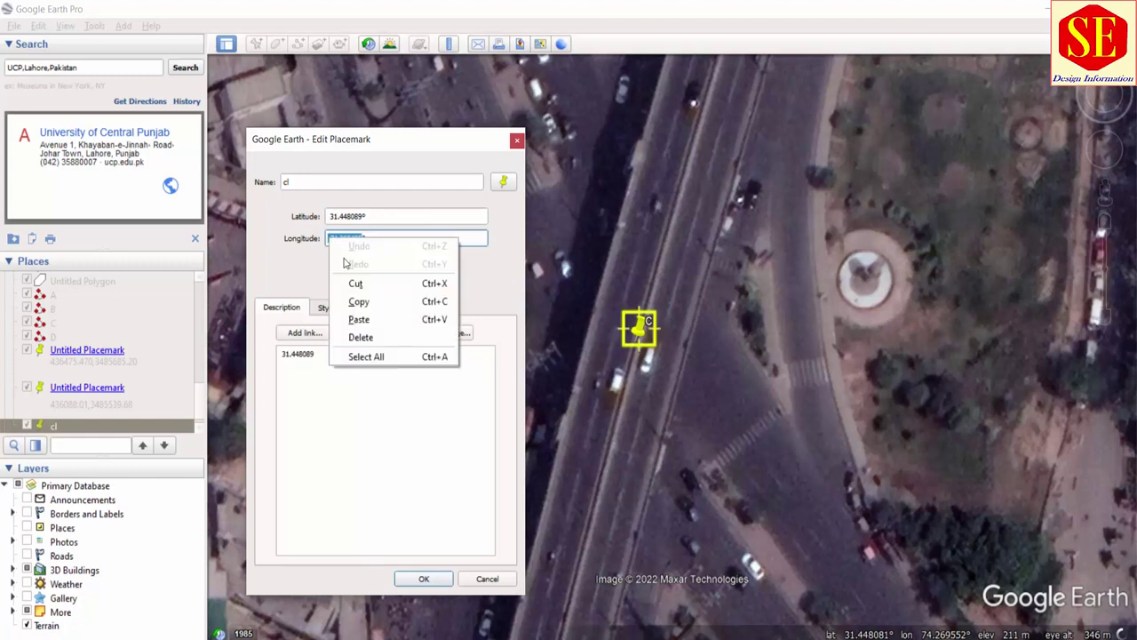
click(351, 302)
click(322, 354)
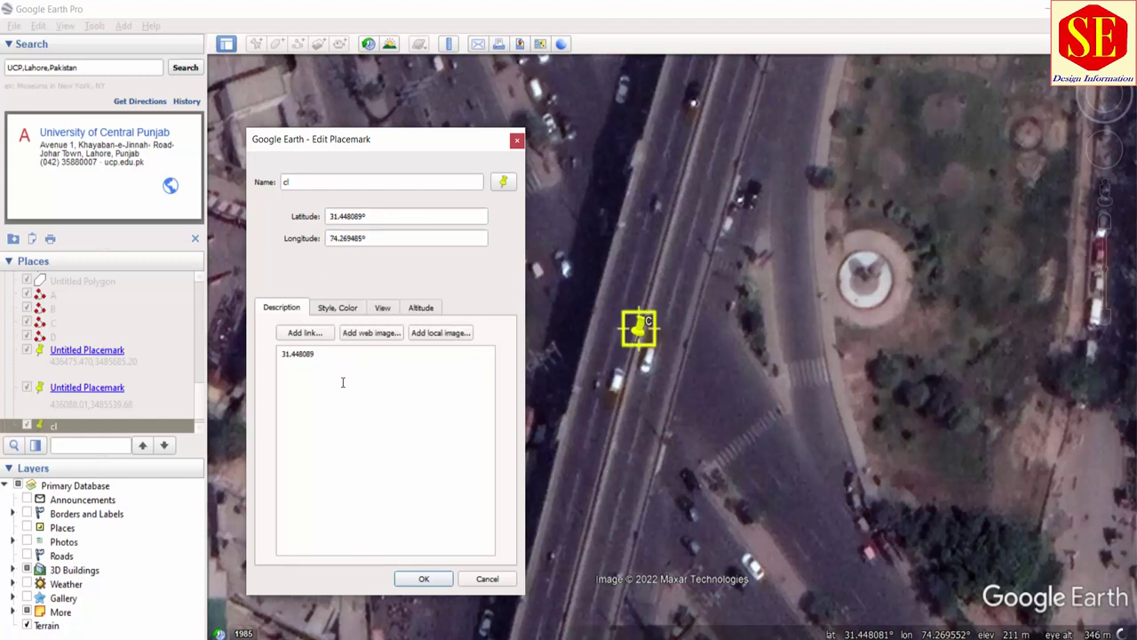
text(,)
key(ctrl+v)
key(BackSpace)
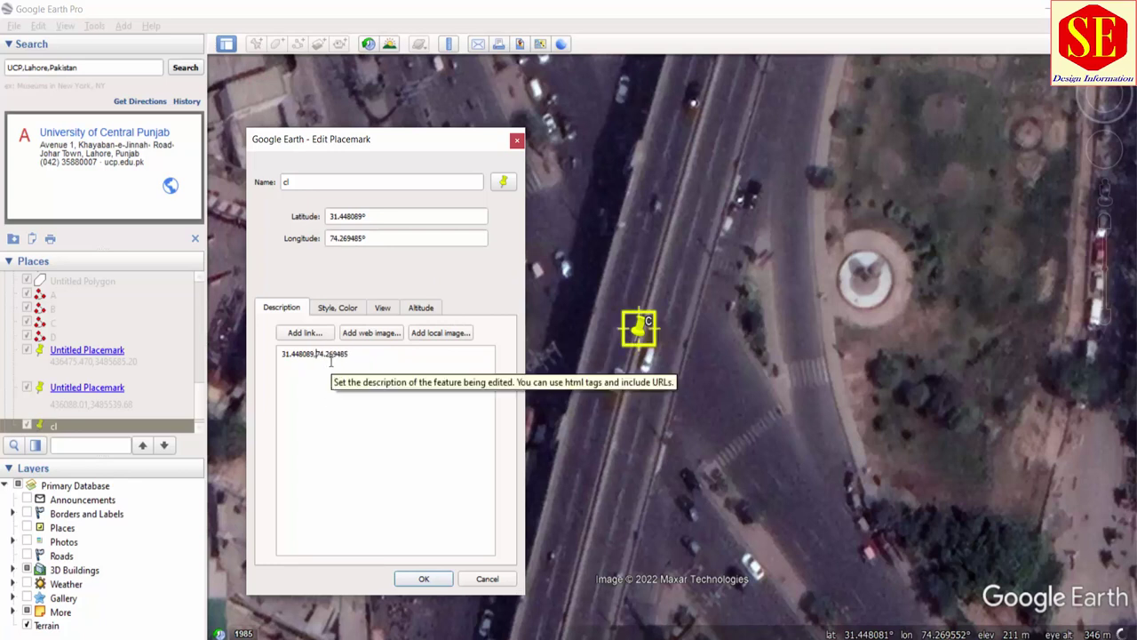
Step: Copy the description text, save the placemark, and show its info balloon
key(ctrl+a)
key(Right)
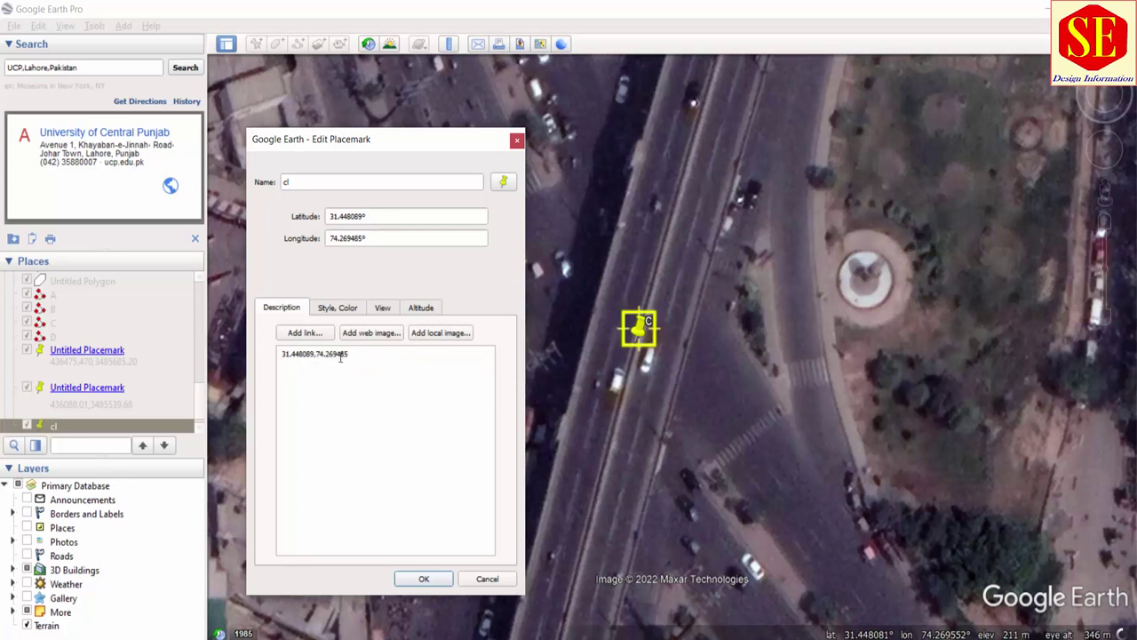
key(ctrl+a)
right_click(326, 353)
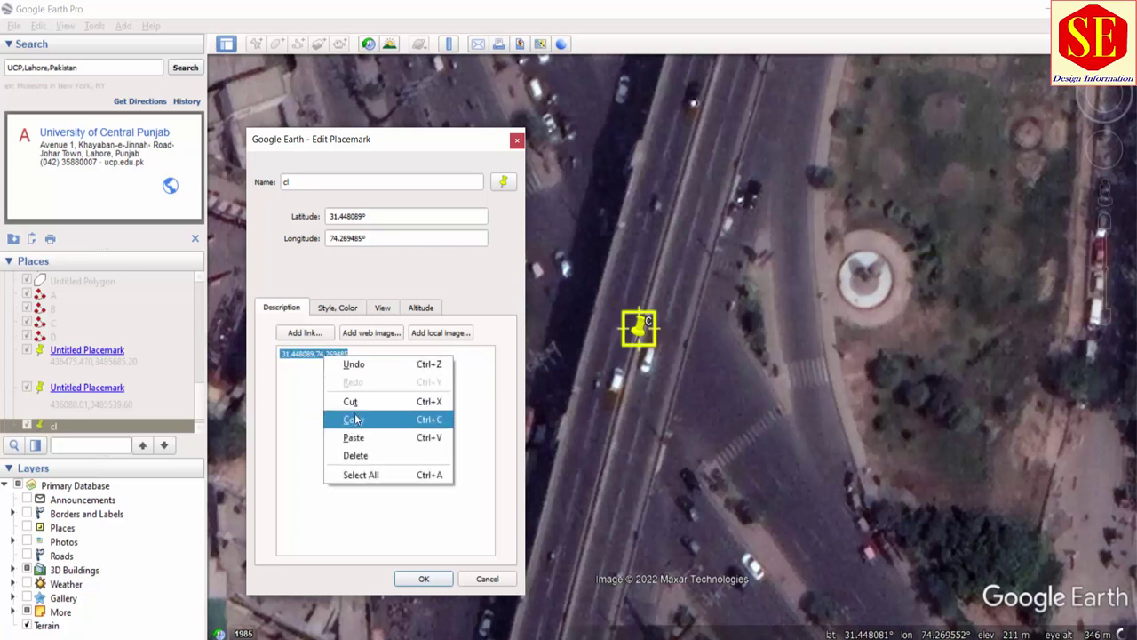
click(356, 416)
click(422, 580)
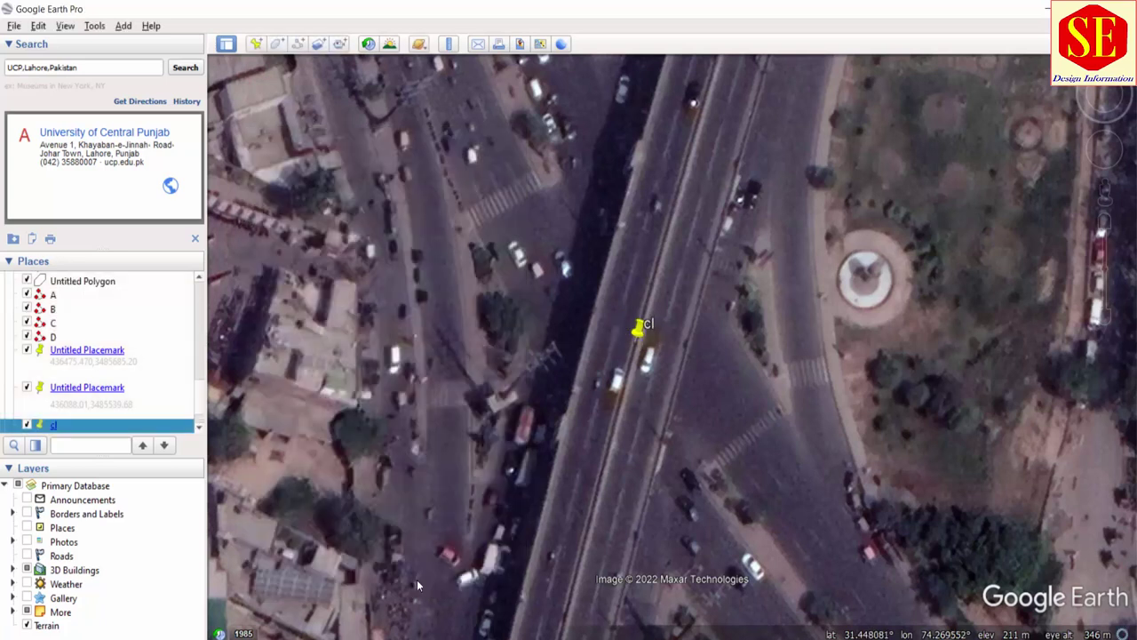
click(640, 327)
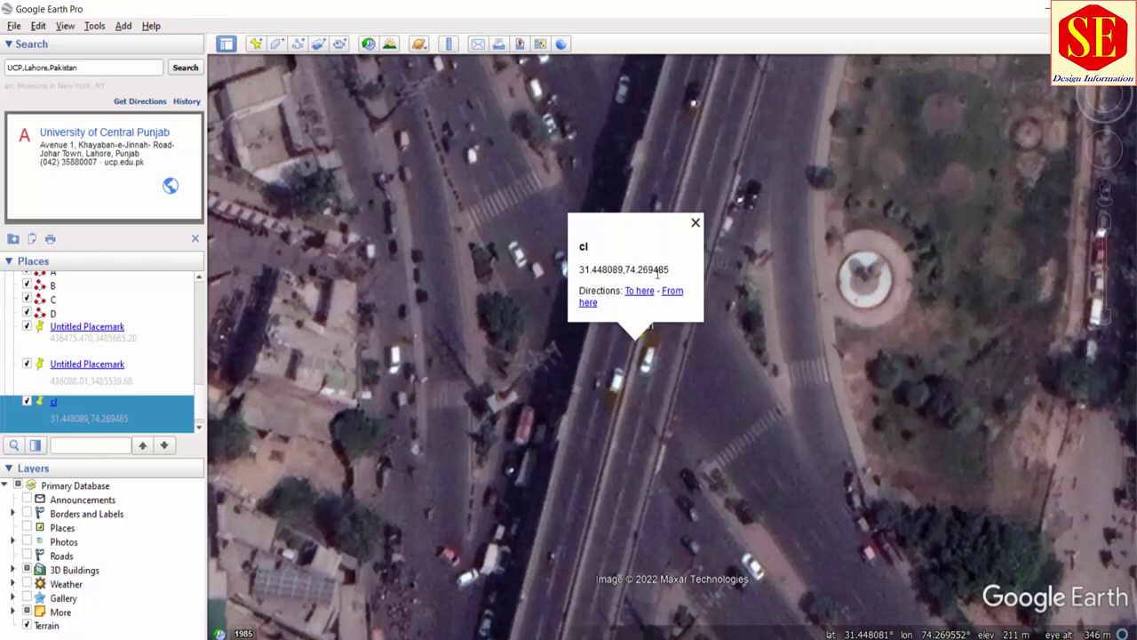
Step: Set AutoCAD's location from the map, searching the pasted coordinates 31.448089,74.269485
scroll(524, 413, down, 3)
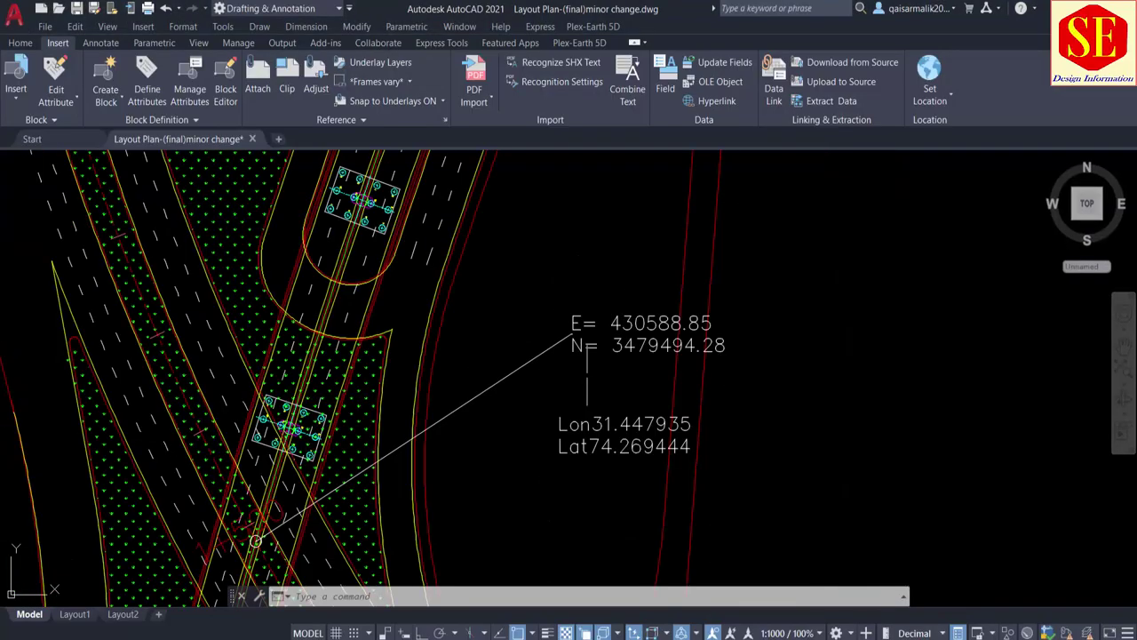
scroll(524, 413, down, 4)
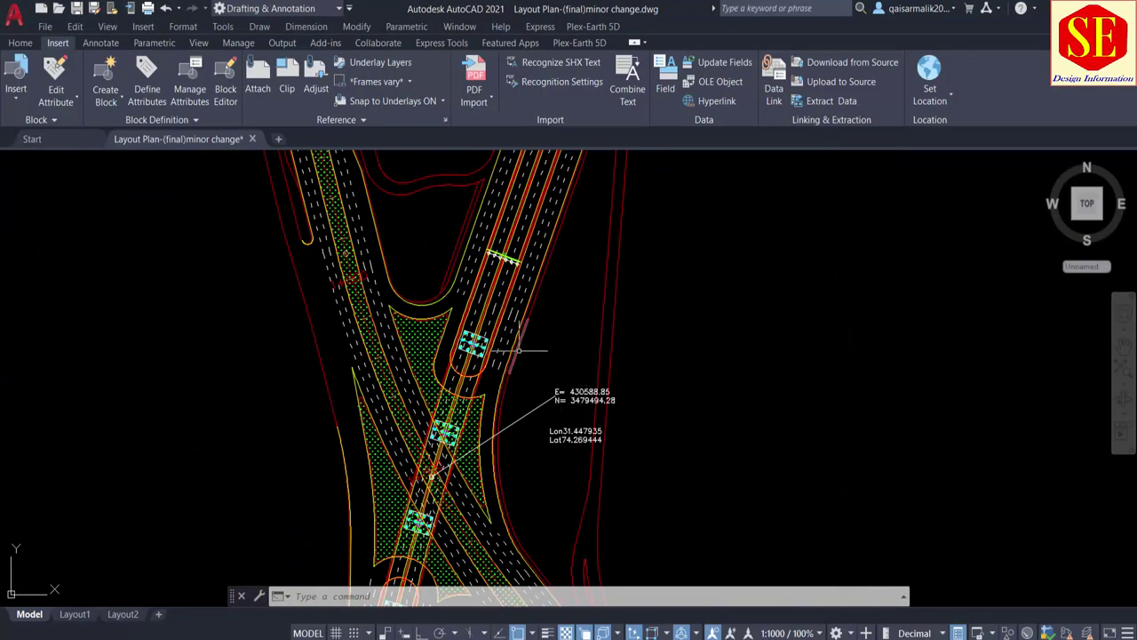
click(924, 96)
click(928, 123)
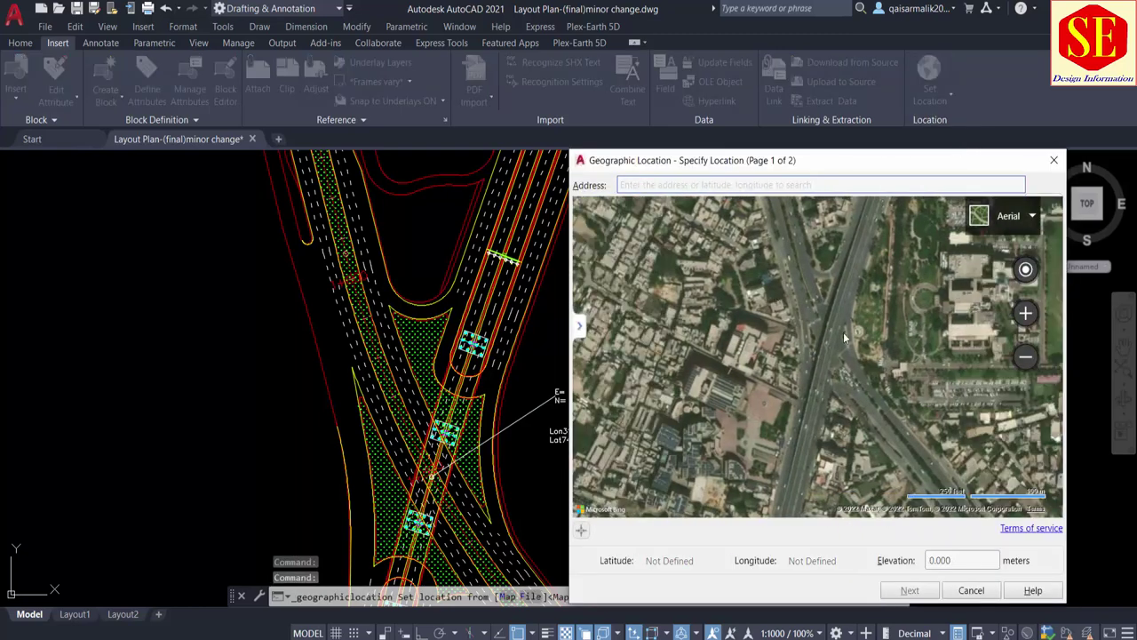
click(683, 186)
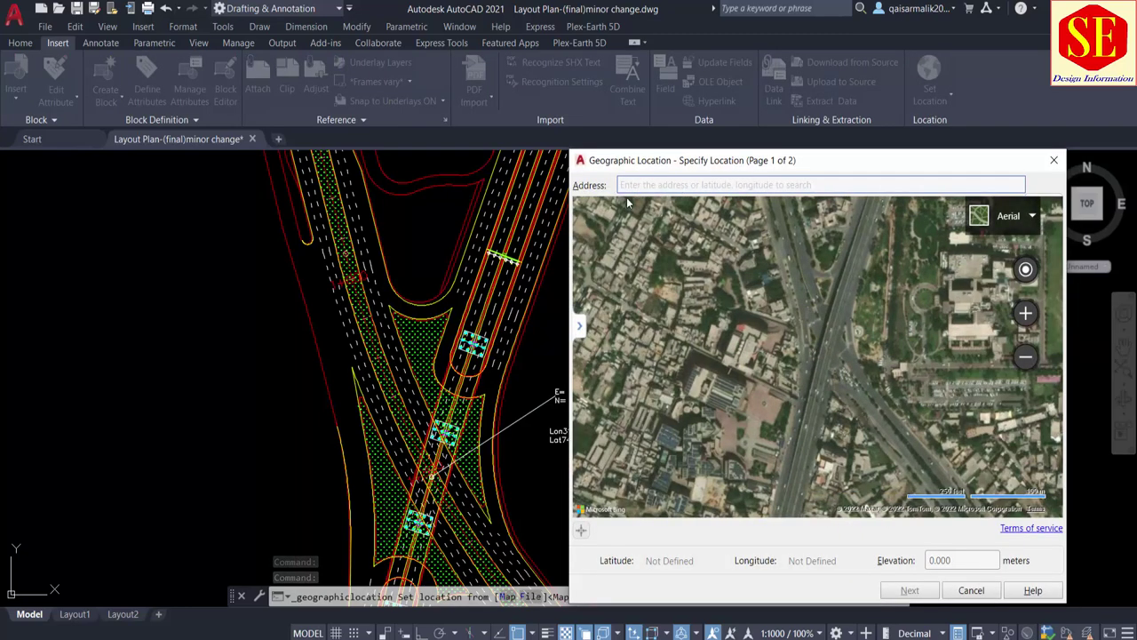
right_click(641, 184)
click(668, 254)
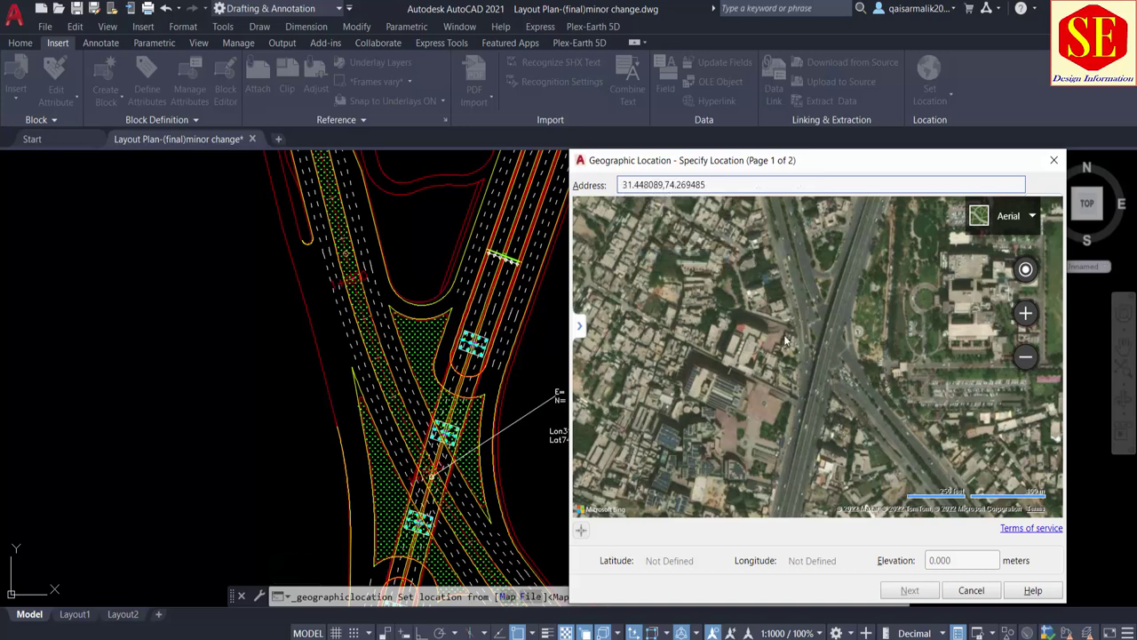
key(Return)
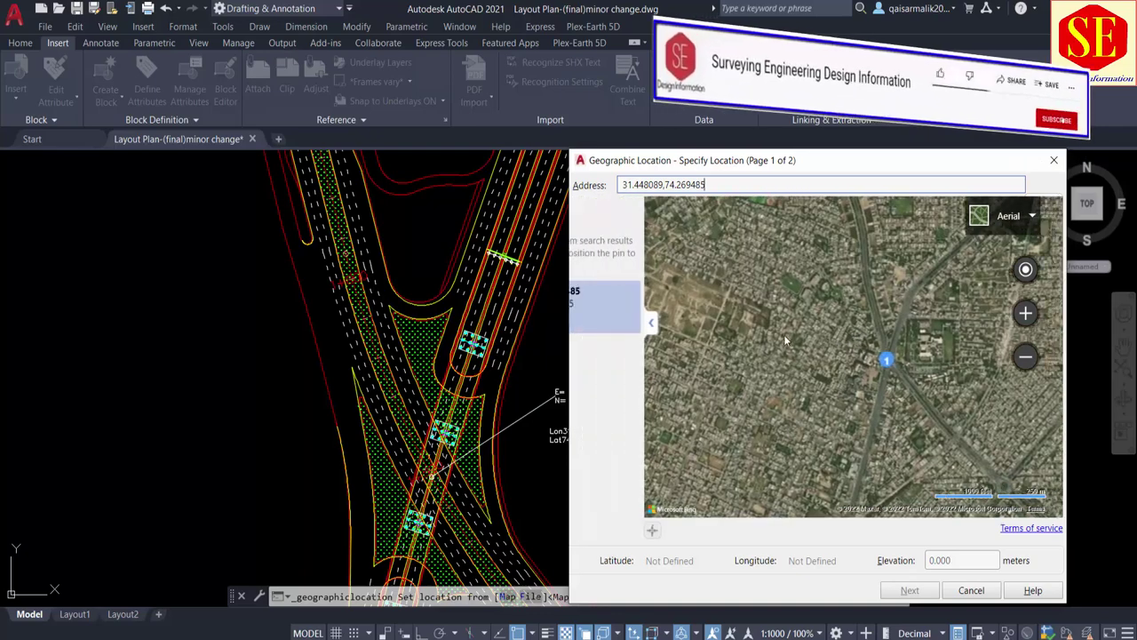
Step: Drop the location marker at the searched coordinates
scroll(899, 371, up, 5)
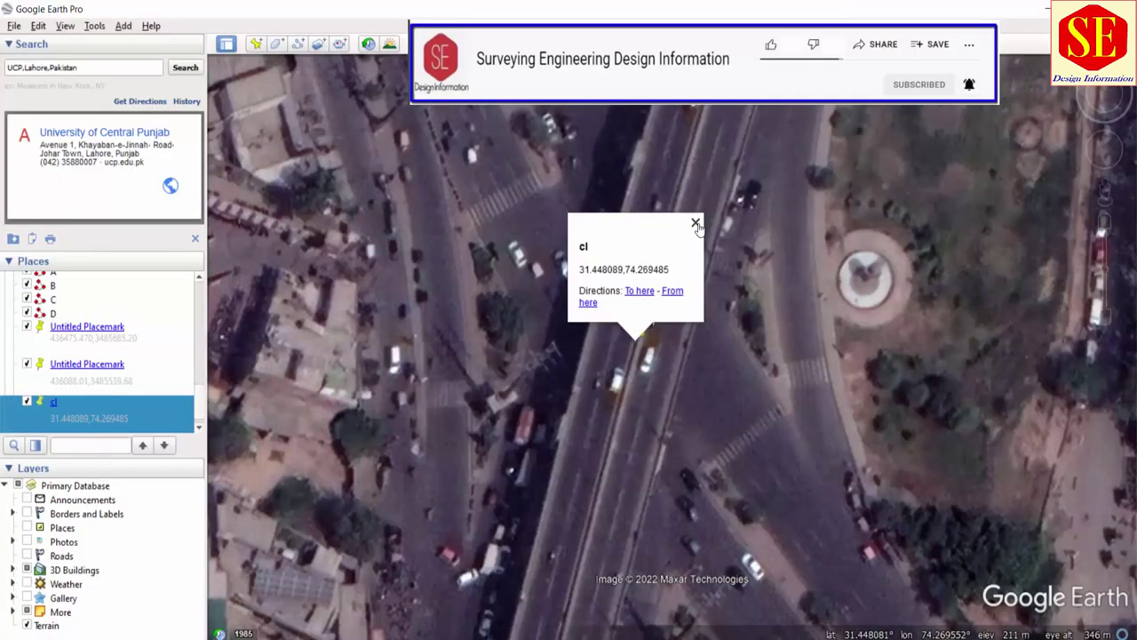
click(696, 223)
scroll(629, 340, down, 3)
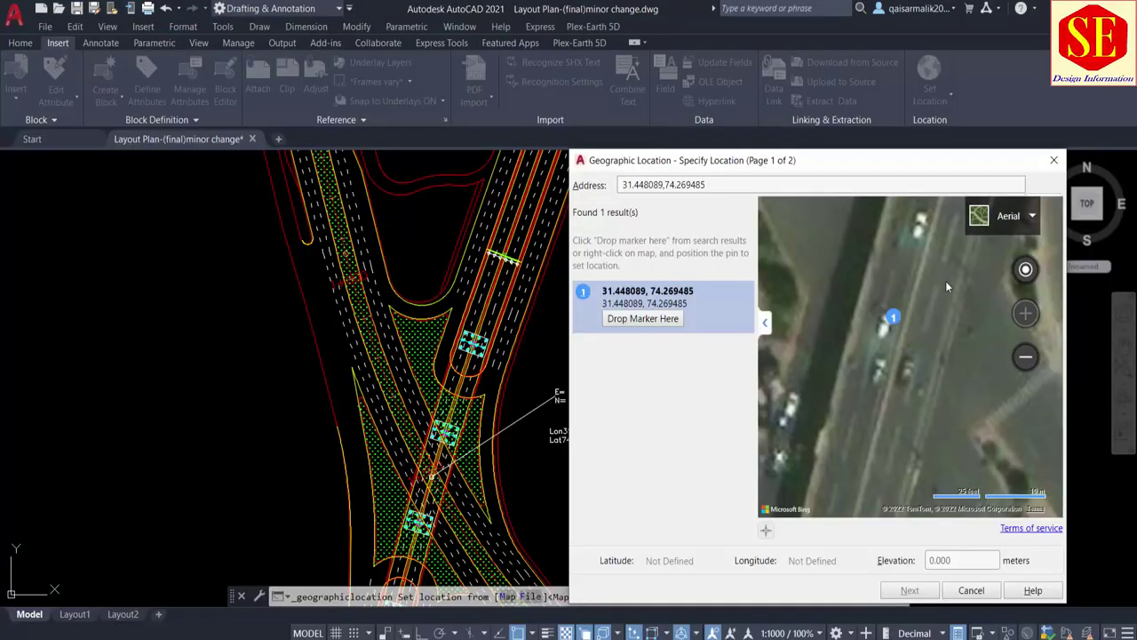
scroll(946, 286, down, 1)
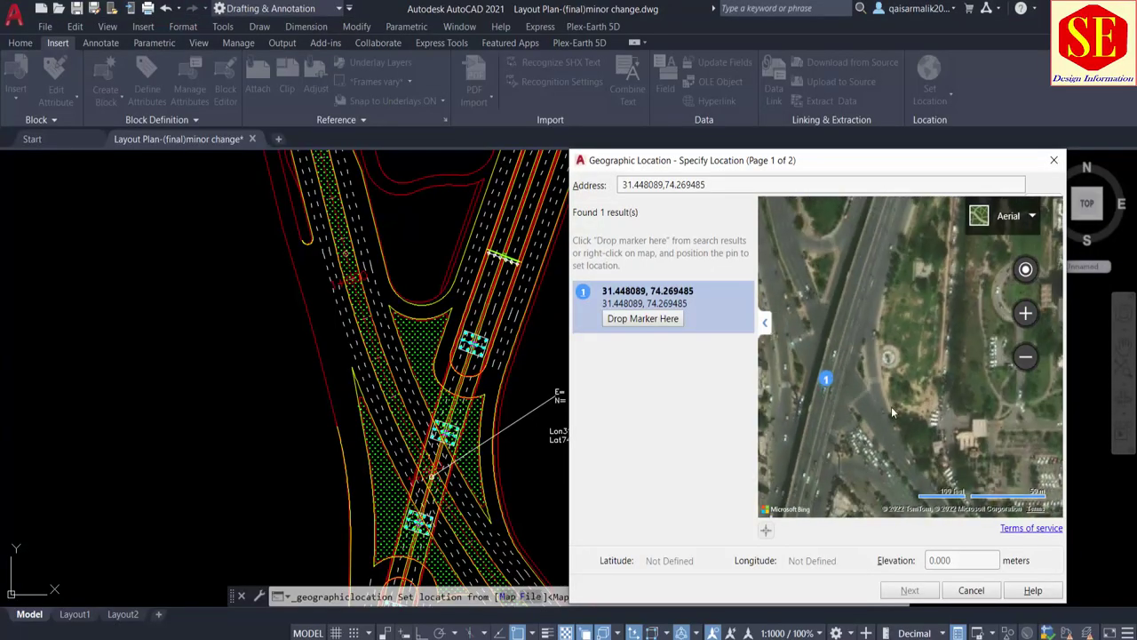
scroll(915, 356, down, 1)
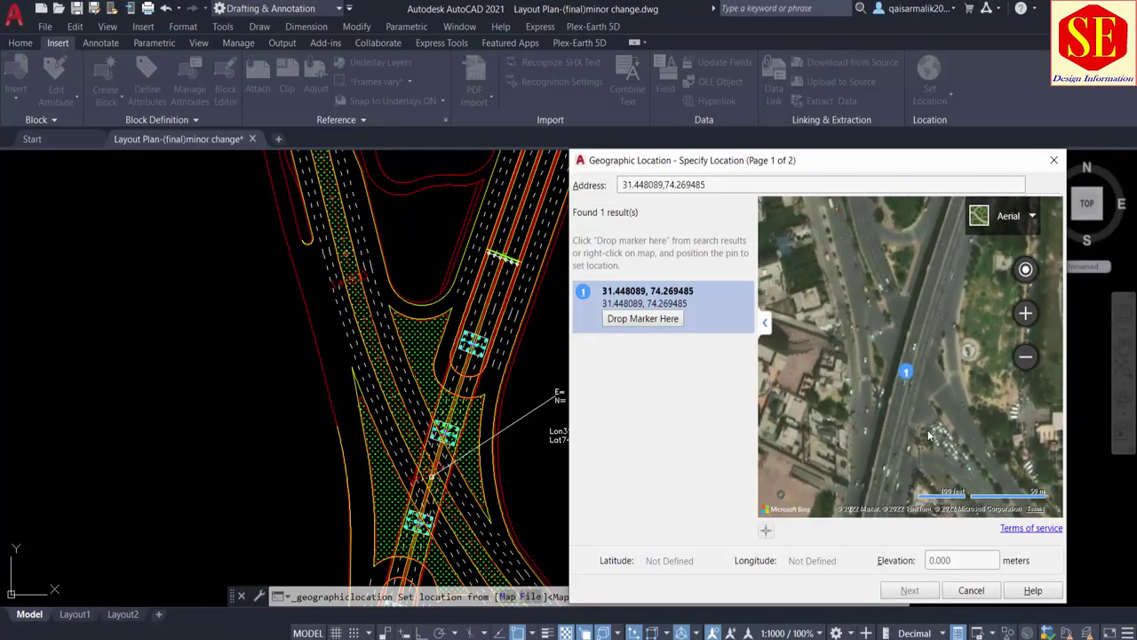
click(669, 318)
Step: Set the elevation to 215 m and continue to coordinate system selection
scroll(937, 342, up, 3)
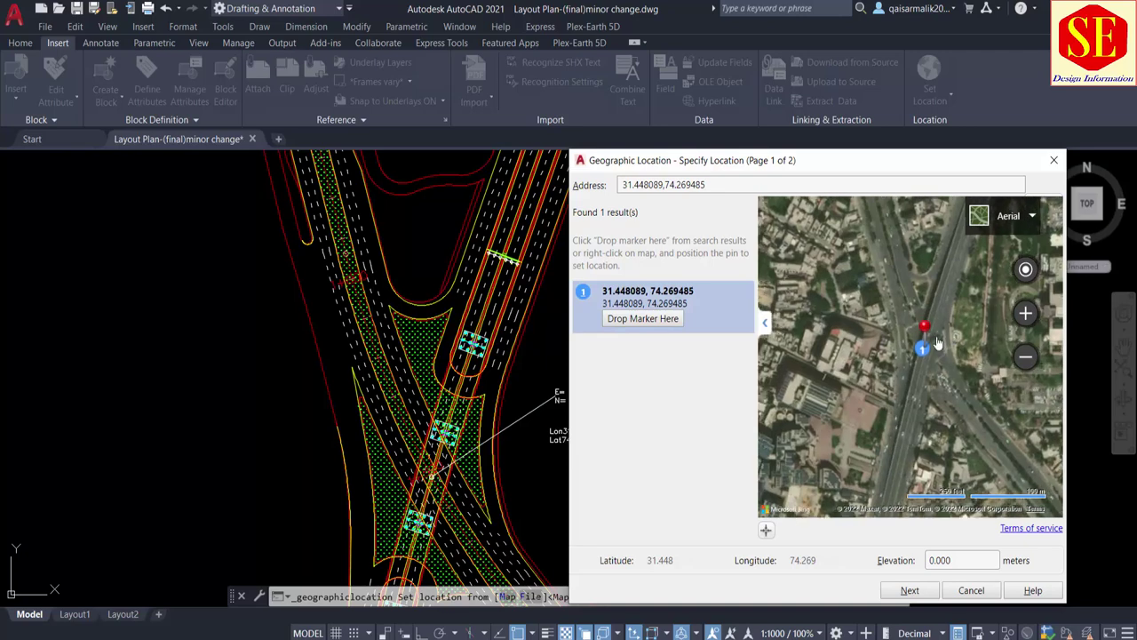
scroll(938, 342, up, 2)
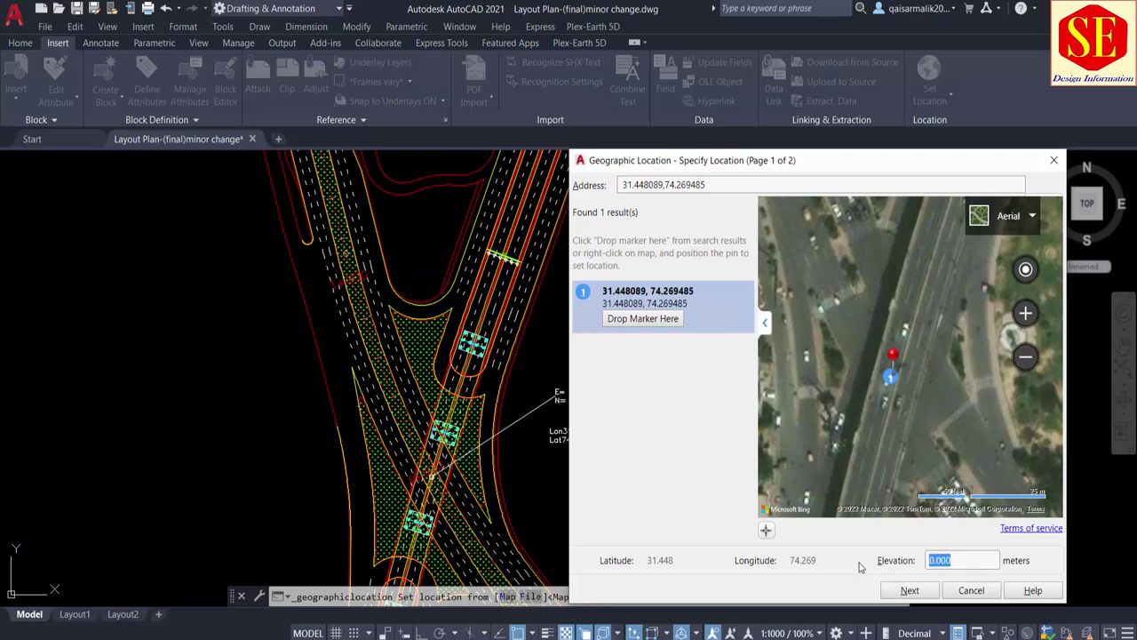
text(215)
key(Tab)
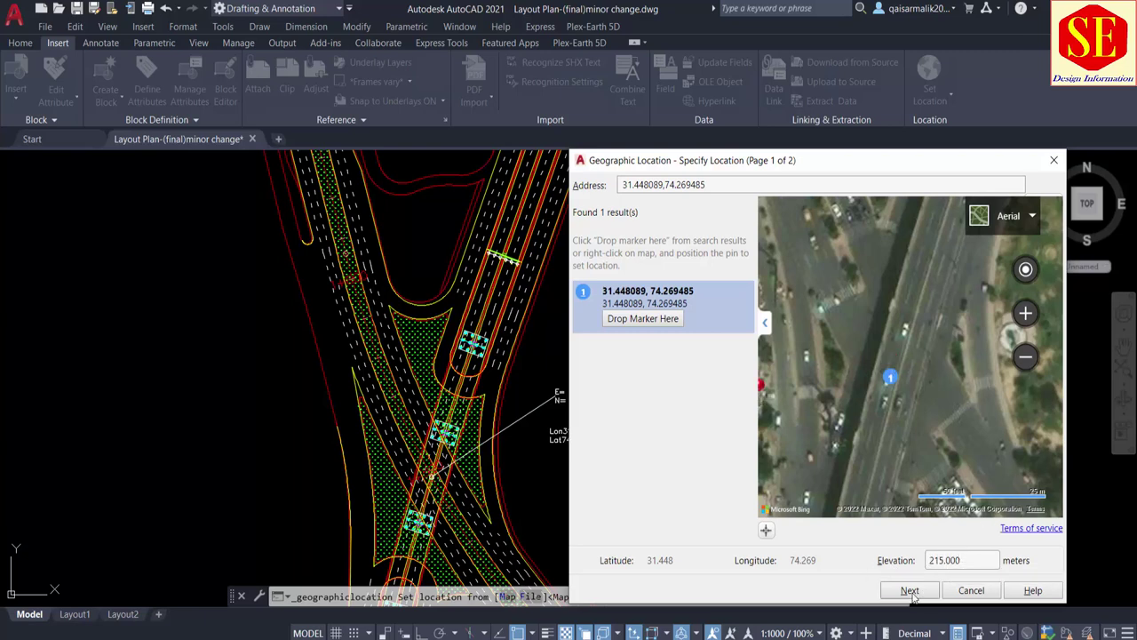
drag(833, 174, 551, 88)
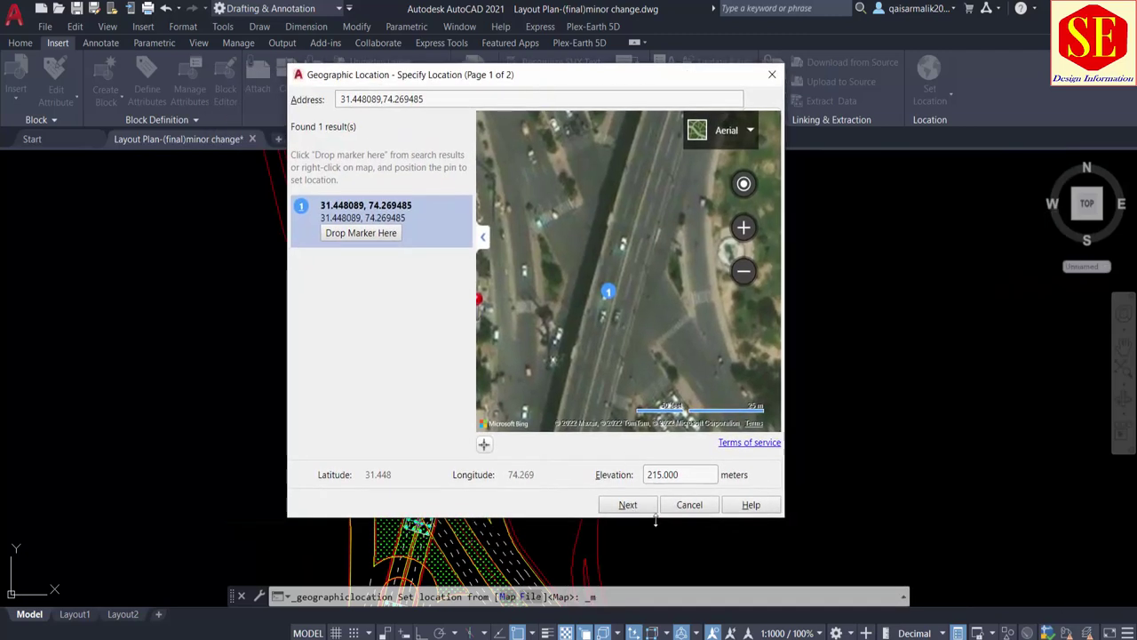
click(633, 507)
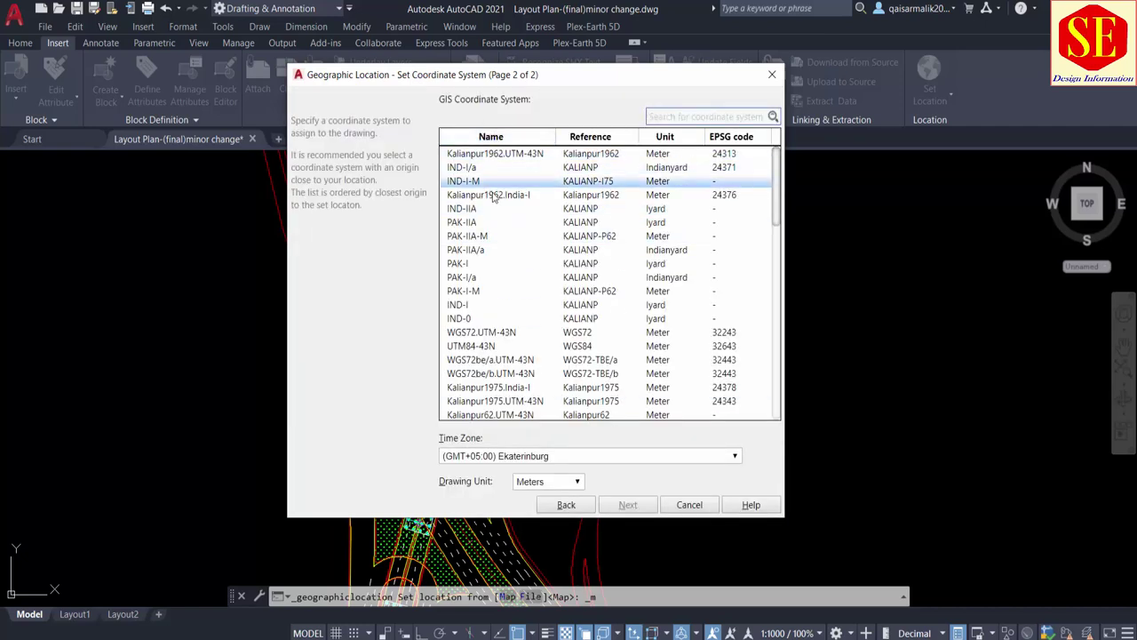
Step: Filter by 'wg' and choose WGS72.UTM-43N, GMT+05:00 Islamabad, Karachi, Tashkent time zone, and Meters
click(680, 116)
text(w)
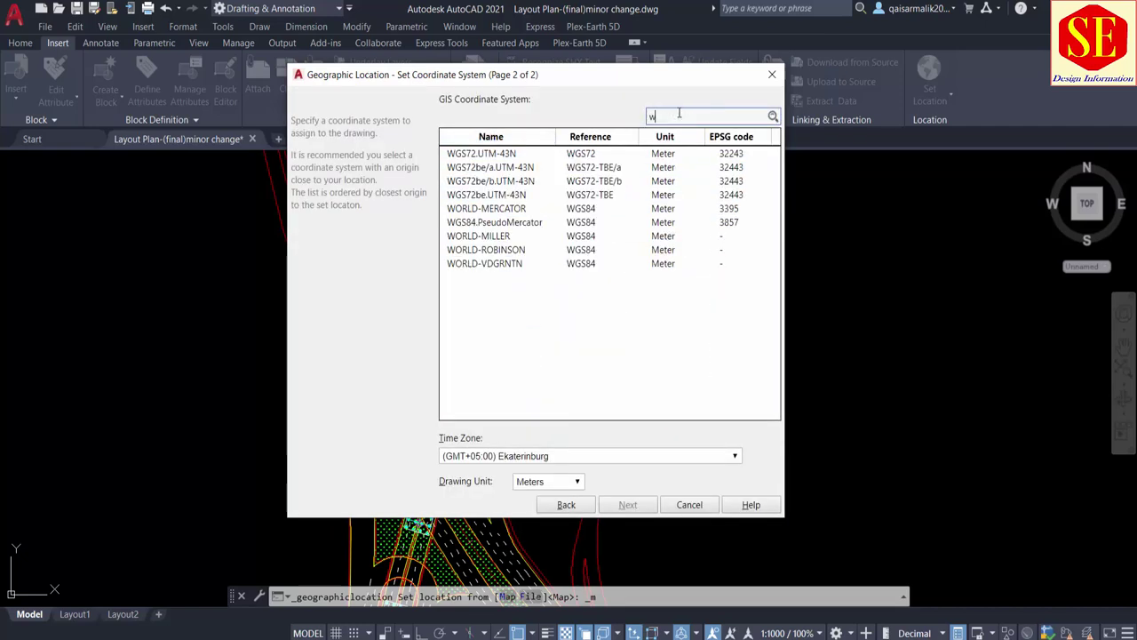
text(g)
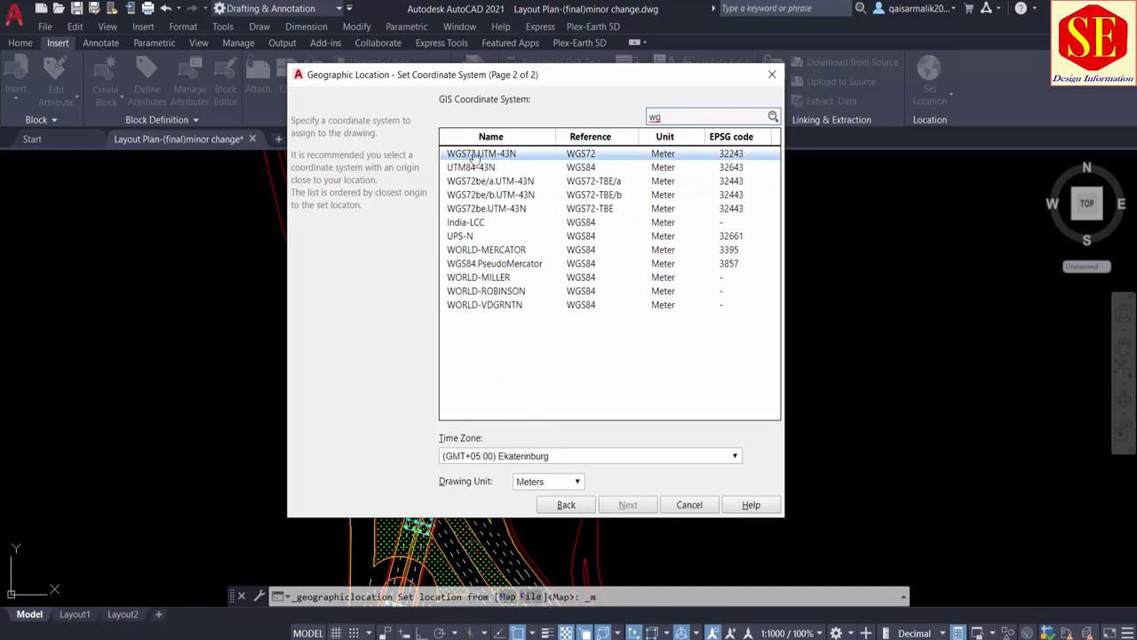
click(584, 155)
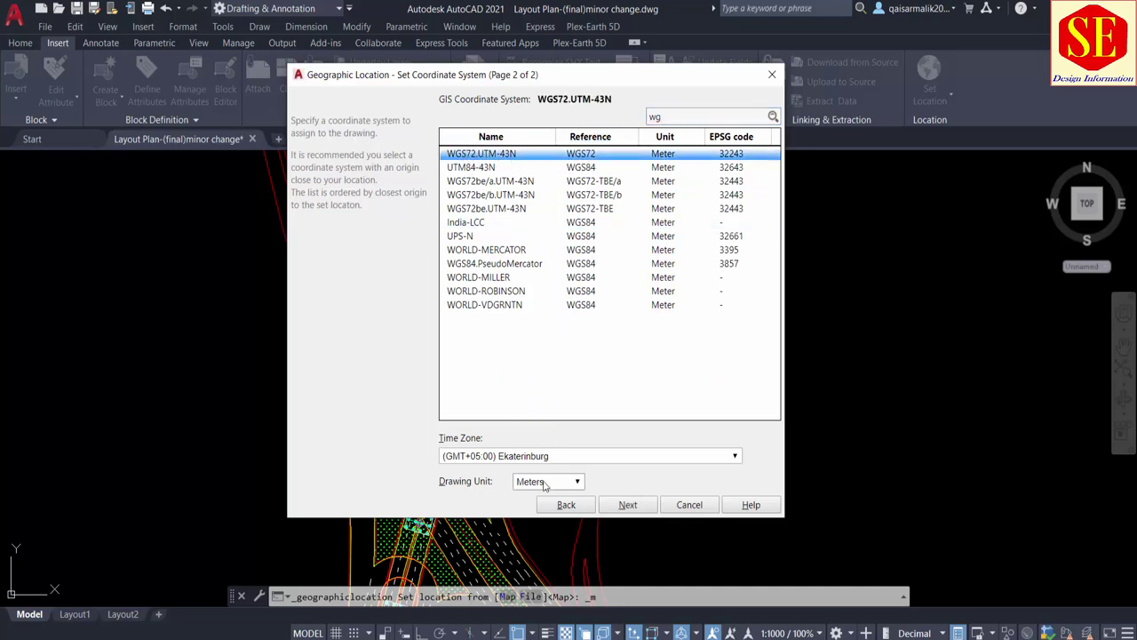
click(594, 459)
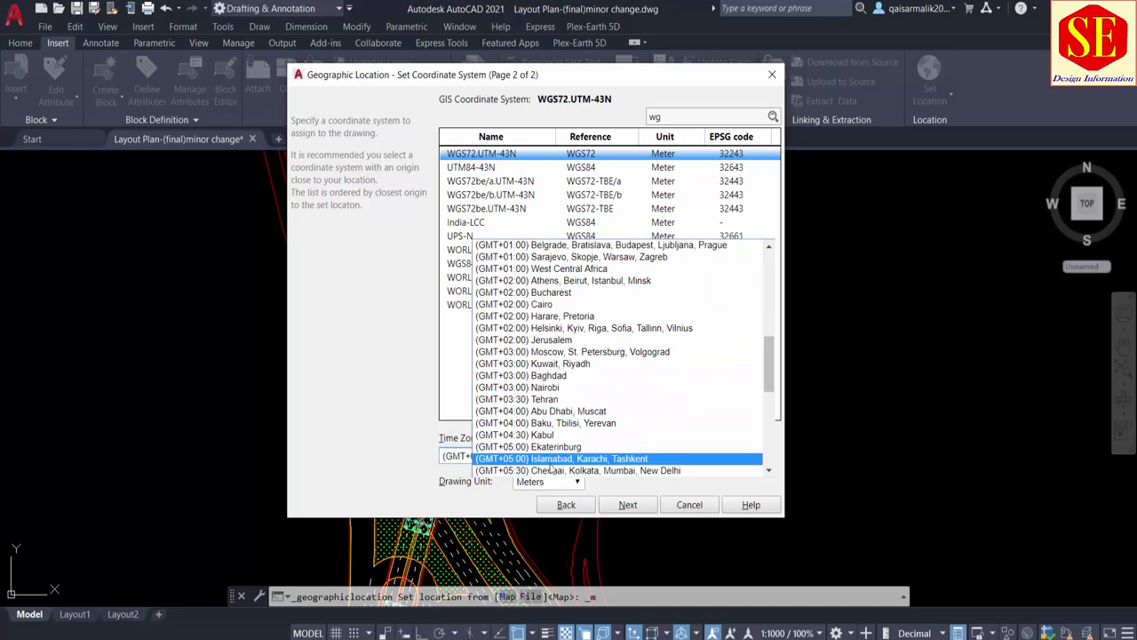
click(610, 458)
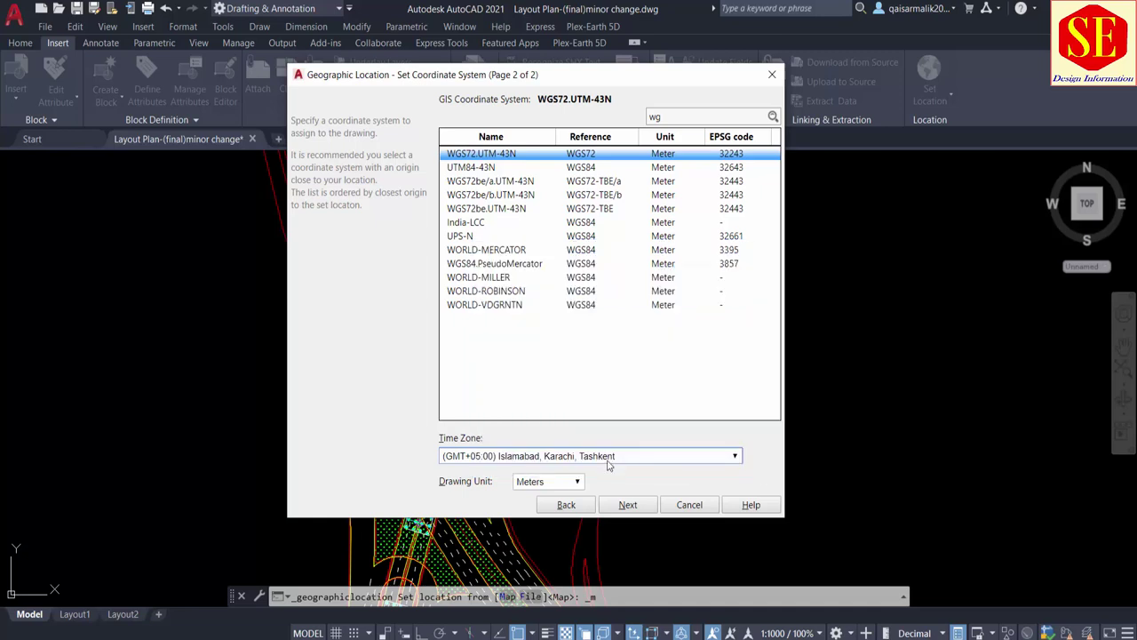
click(554, 484)
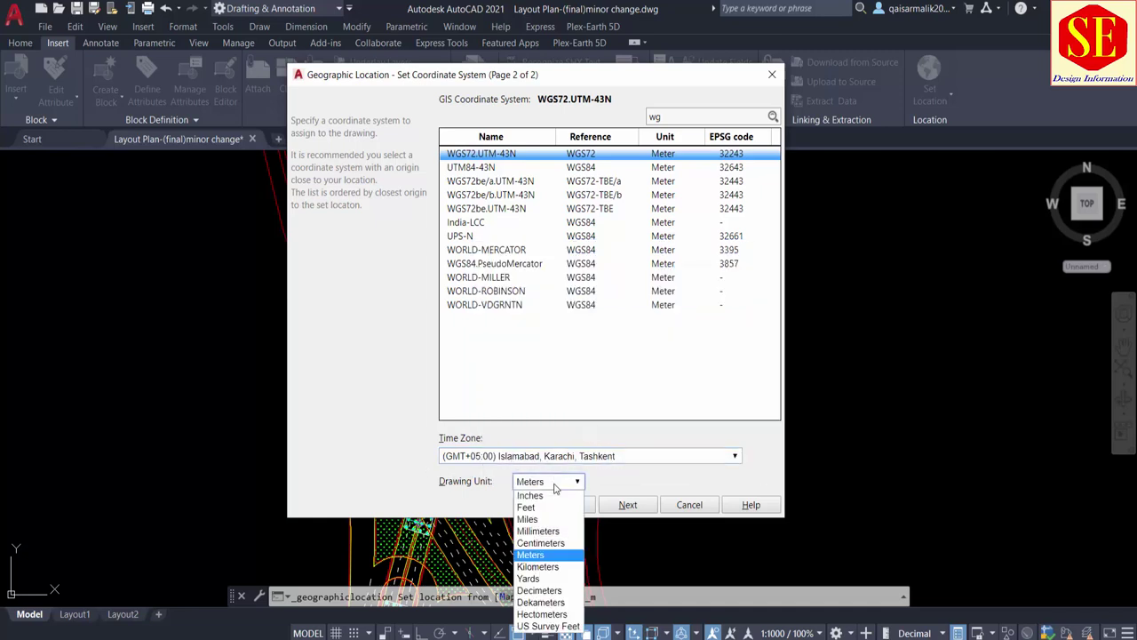
click(539, 556)
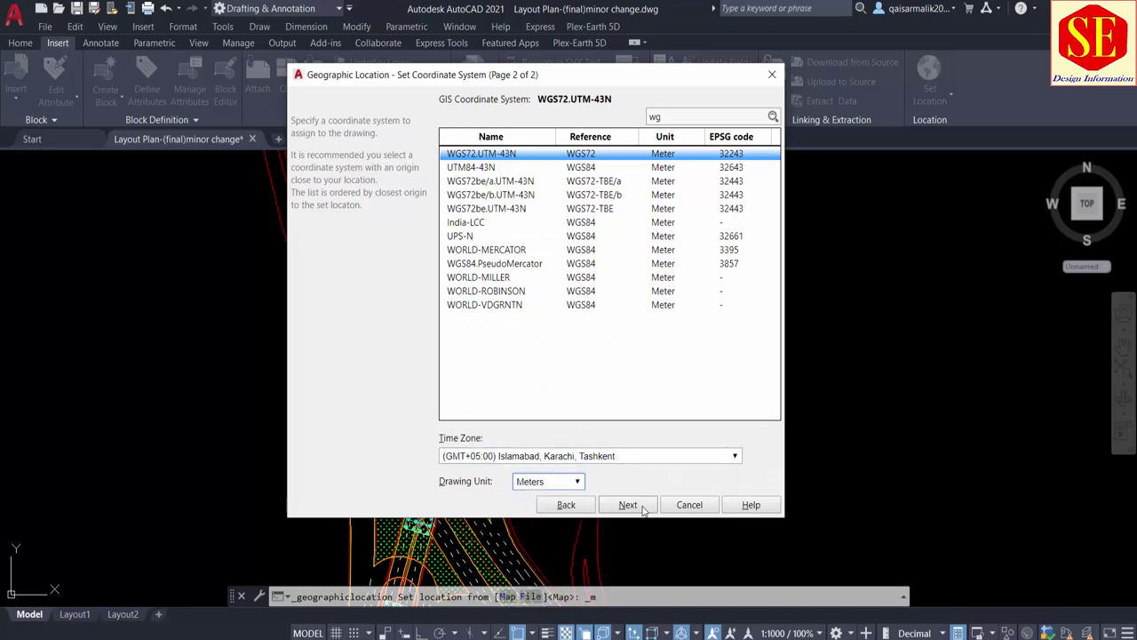
click(629, 505)
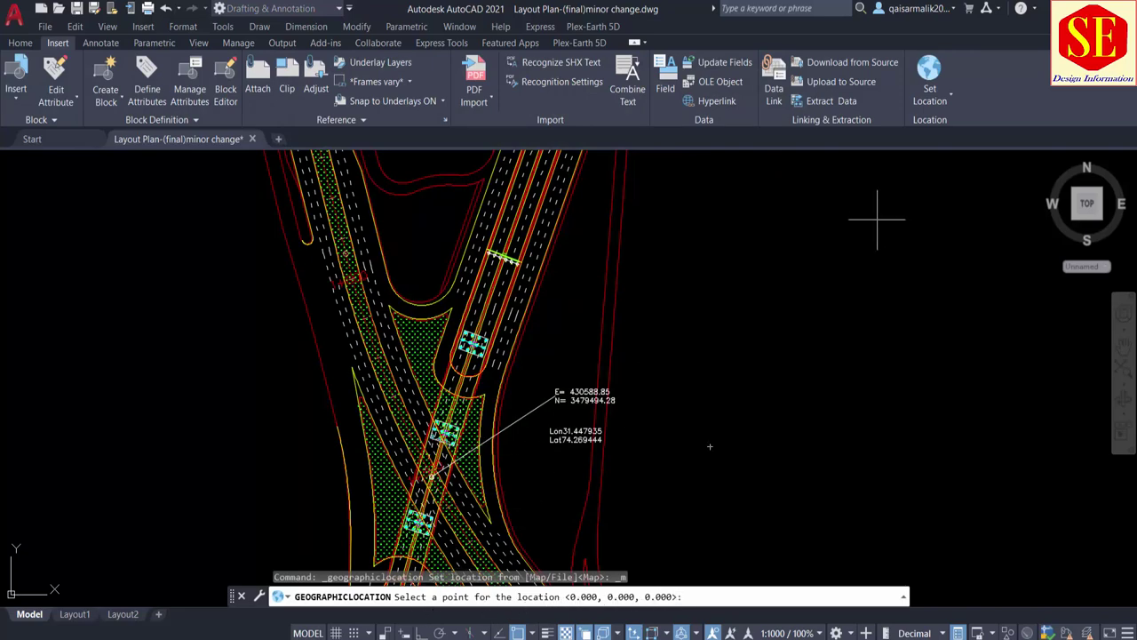
Step: Pick the leader's endpoint as the location point and set north straight up
scroll(620, 307, up, 2)
scroll(622, 371, up, 4)
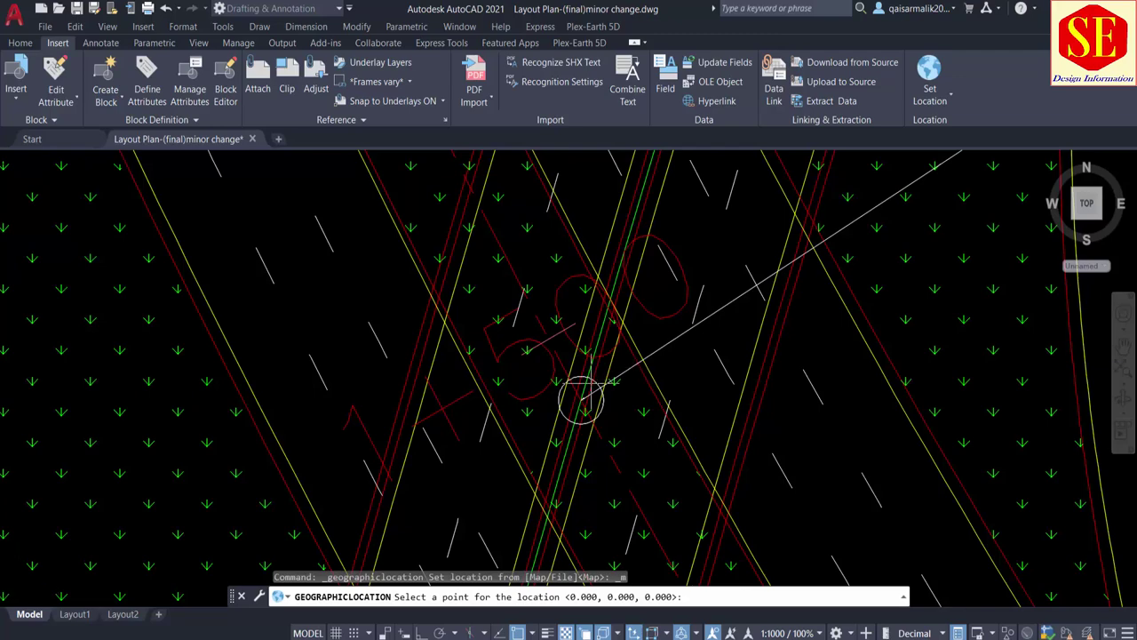
scroll(582, 401, up, 5)
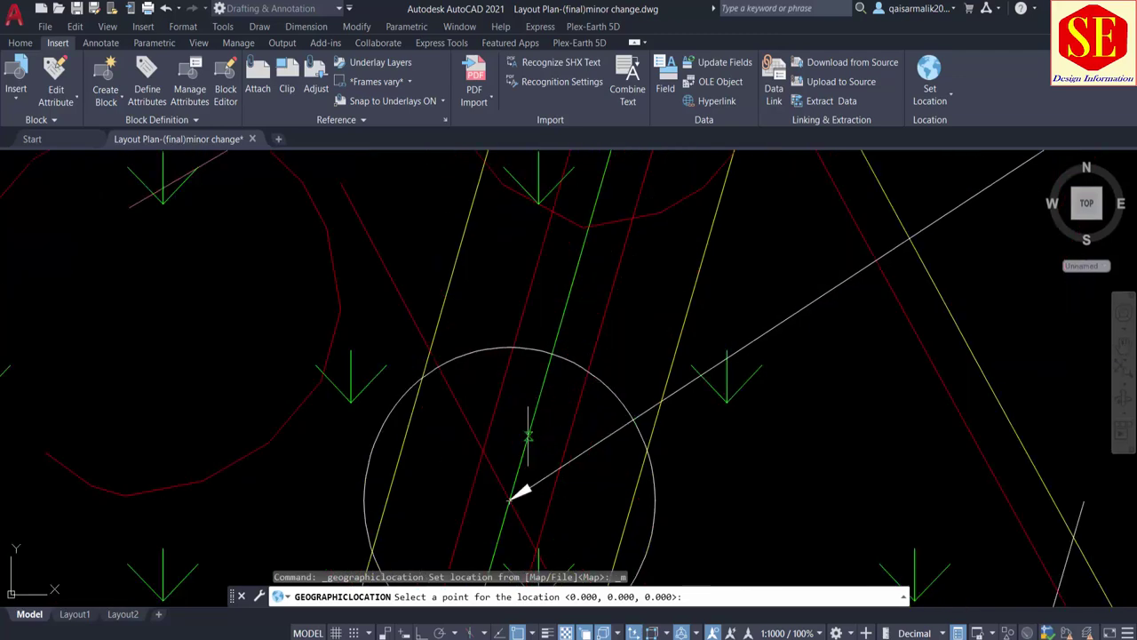
click(509, 499)
scroll(521, 490, down, 3)
scroll(613, 351, down, 3)
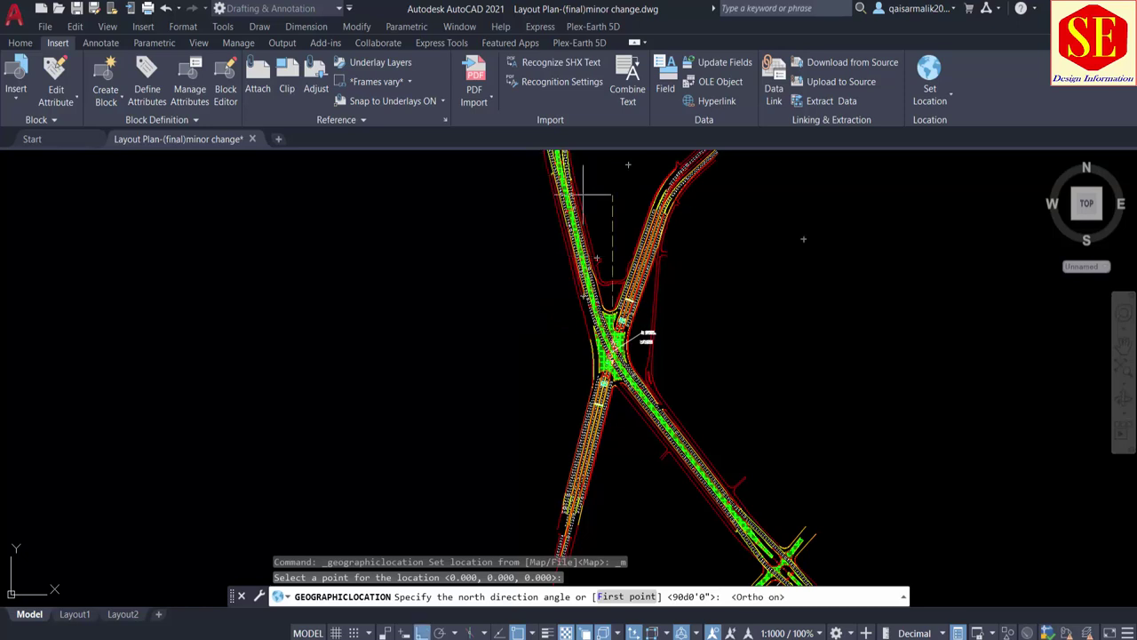
middle_drag(583, 194, 549, 322)
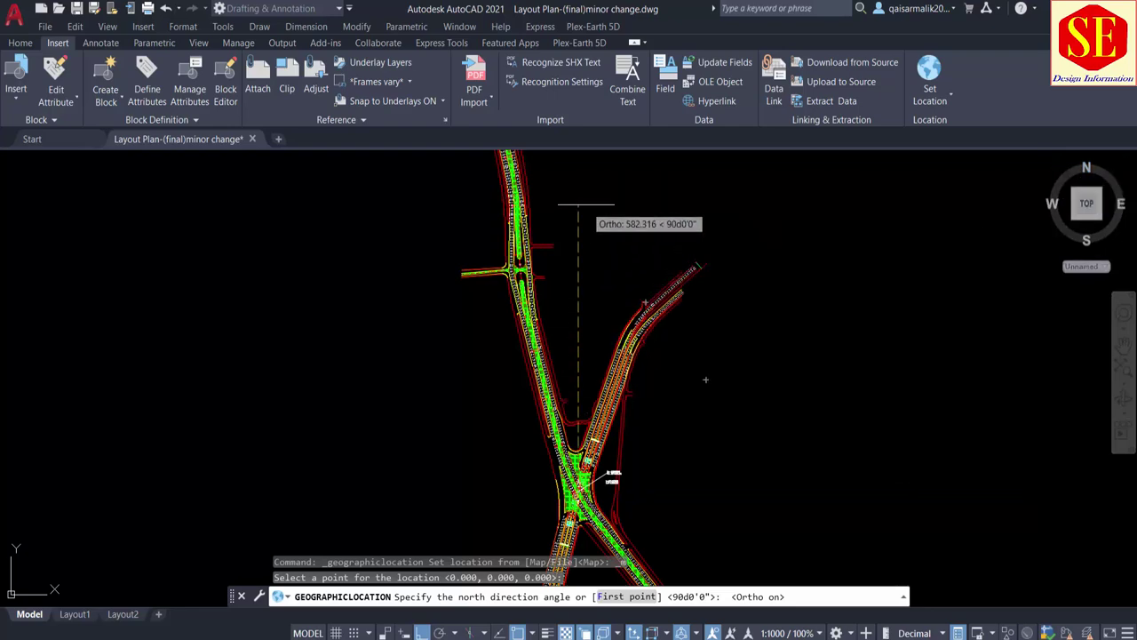
click(579, 236)
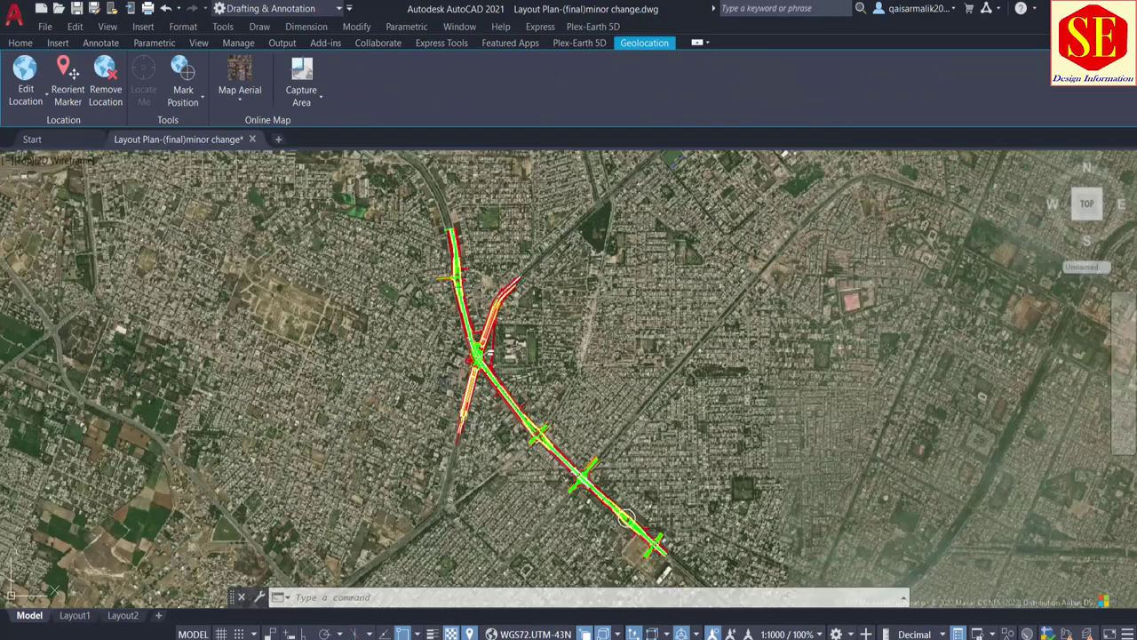
scroll(609, 308, down, 5)
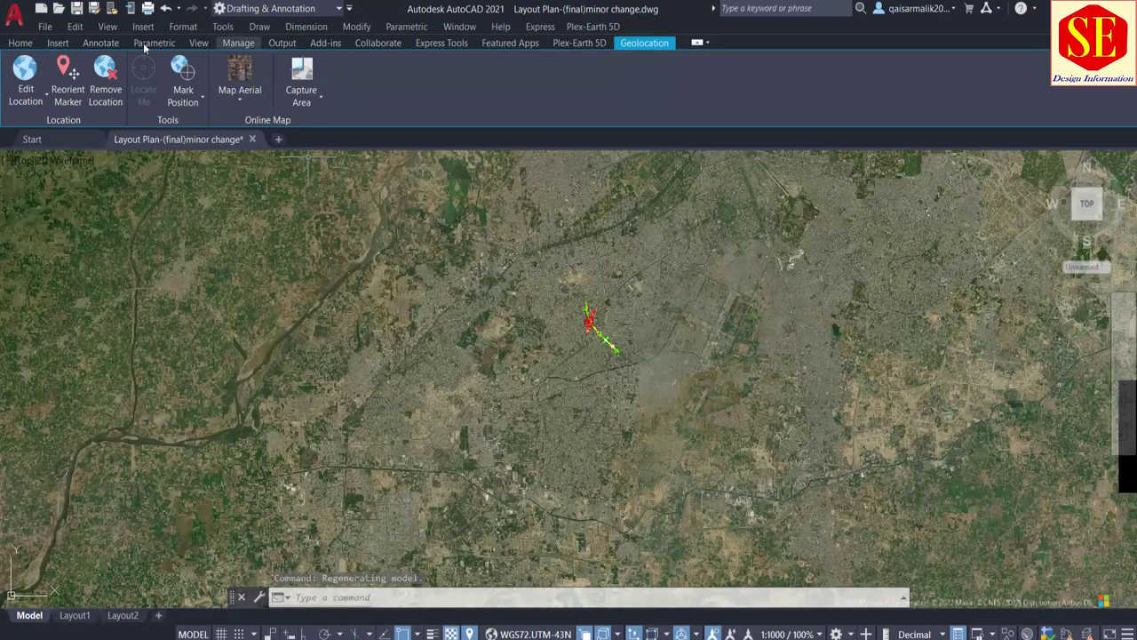
scroll(577, 311, up, 4)
scroll(578, 310, up, 4)
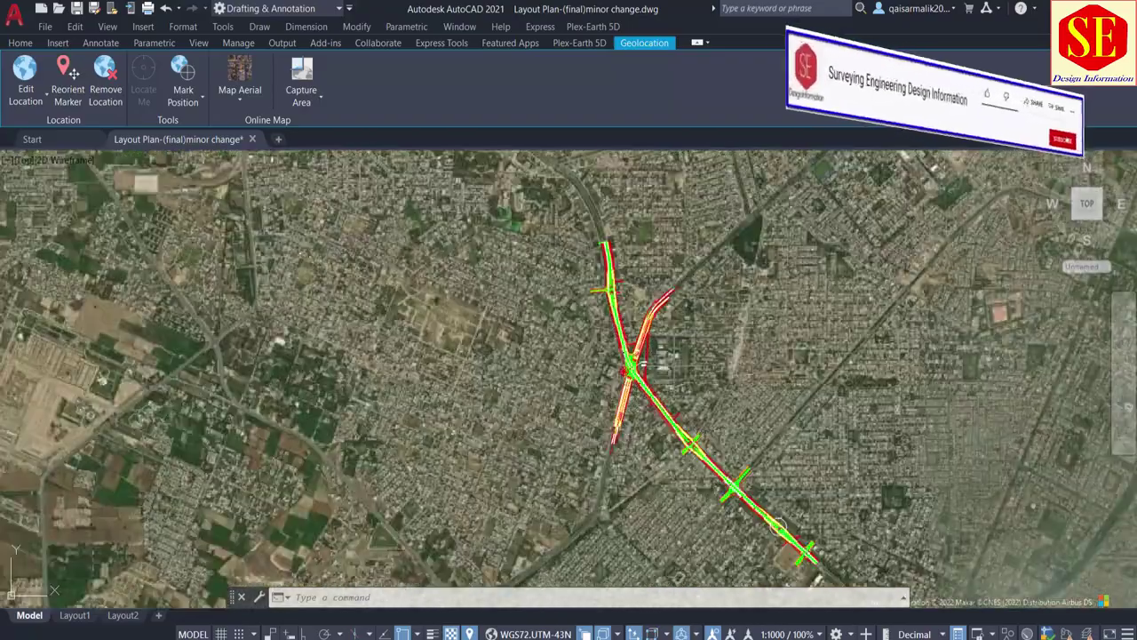
scroll(633, 204, up, 3)
scroll(632, 205, up, 3)
scroll(633, 204, up, 3)
scroll(632, 205, up, 2)
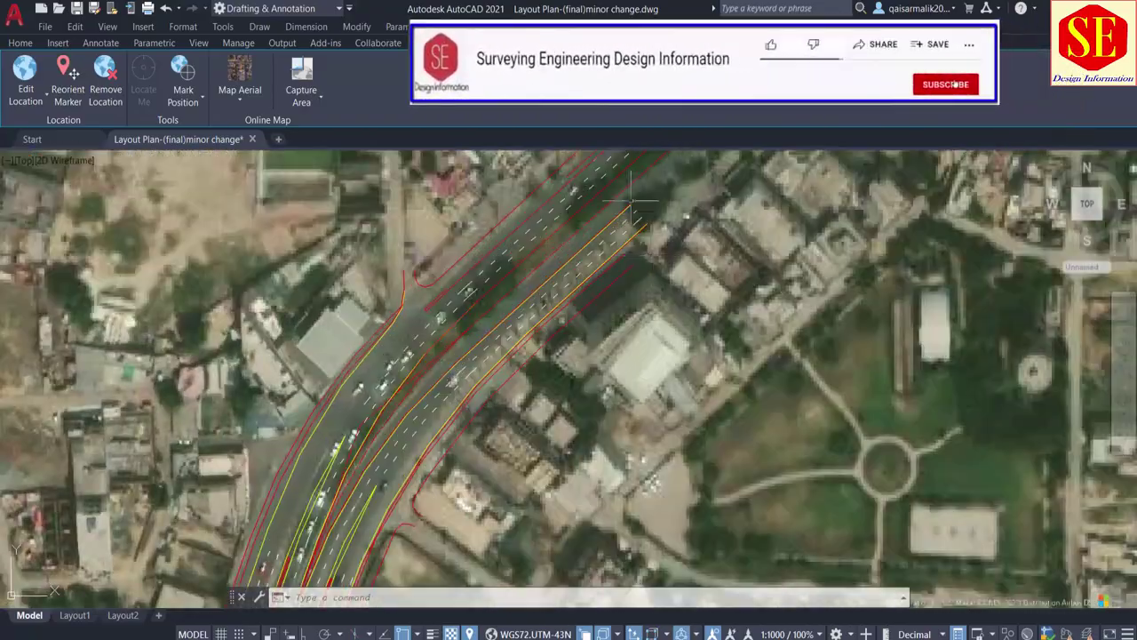
scroll(648, 259, down, 3)
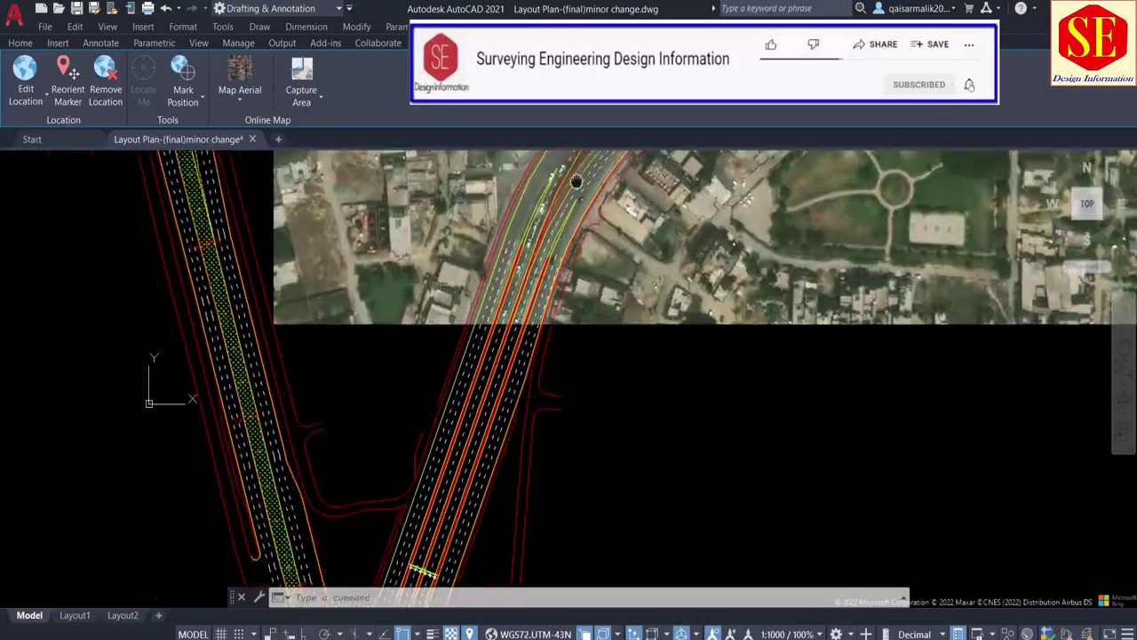
scroll(648, 258, up, 3)
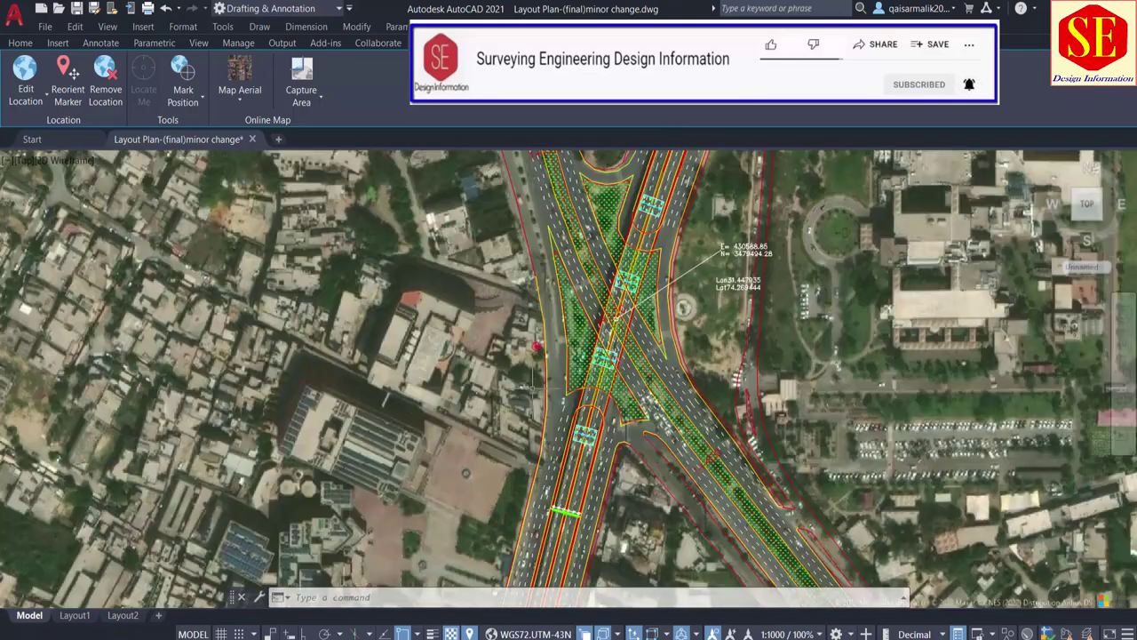
scroll(538, 251, up, 3)
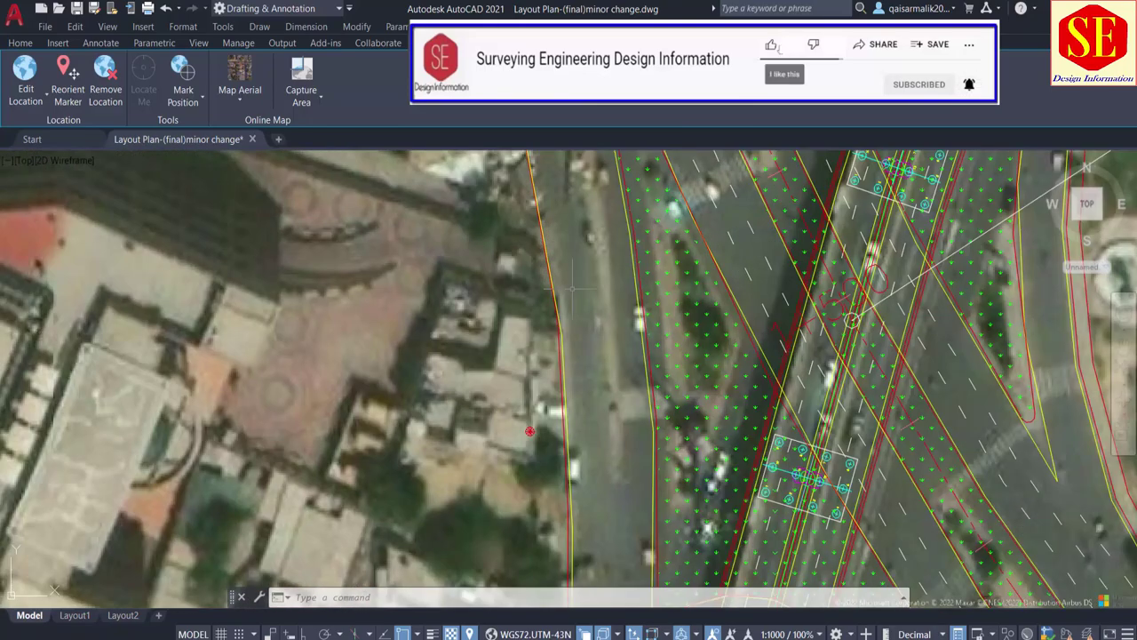
text(RE)
key(Return)
scroll(577, 287, down, 1)
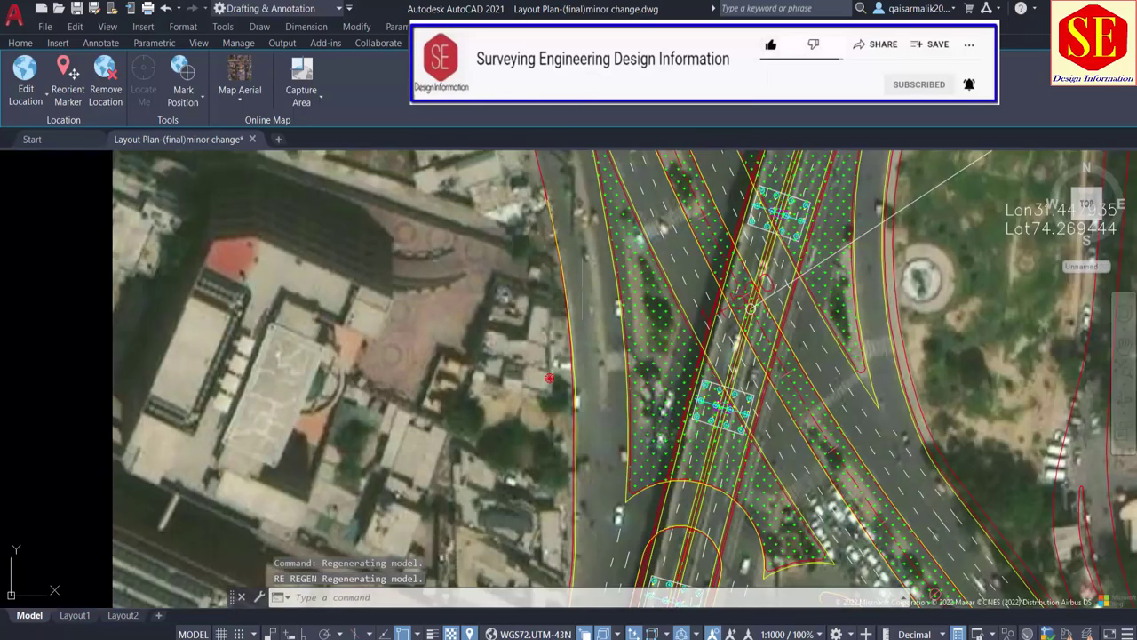
scroll(582, 271, down, 2)
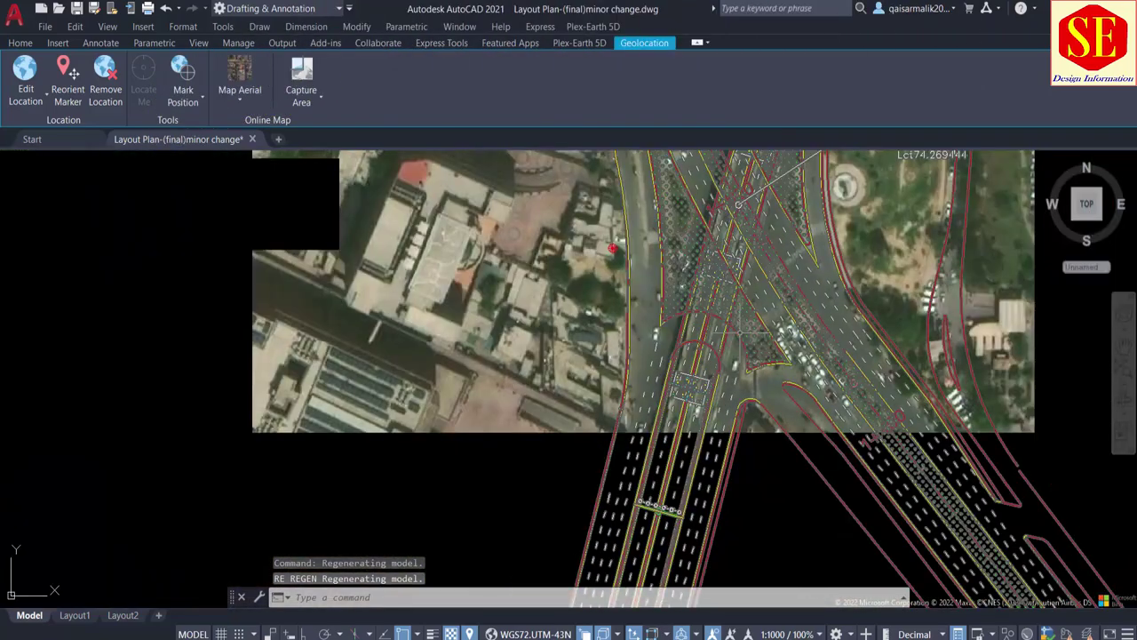
scroll(746, 401, down, 2)
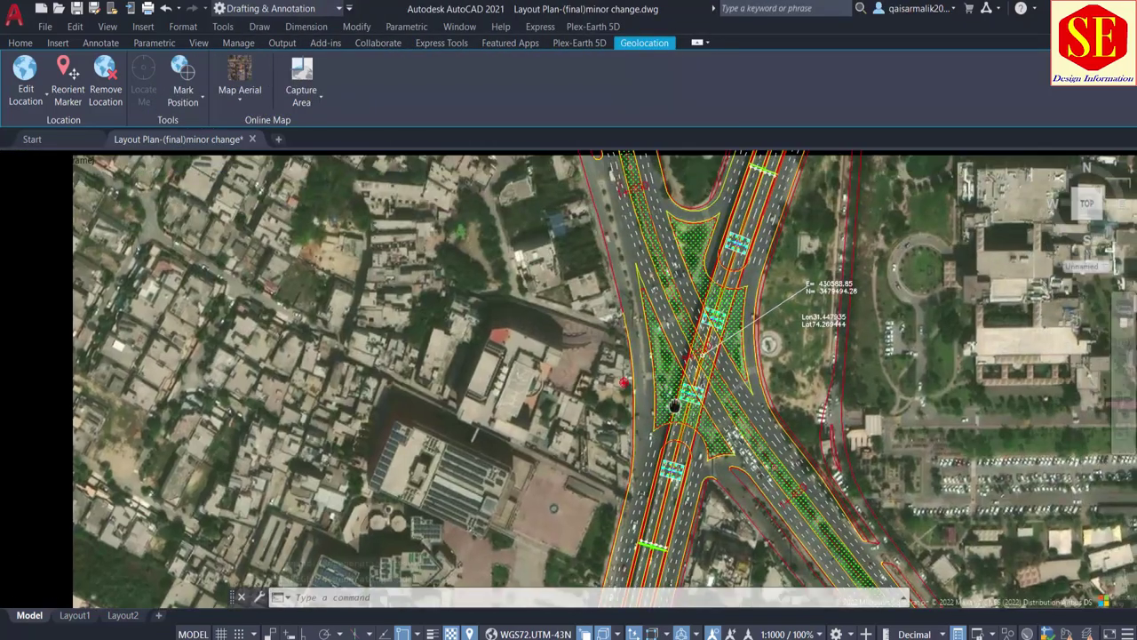
middle_drag(577, 293, 485, 527)
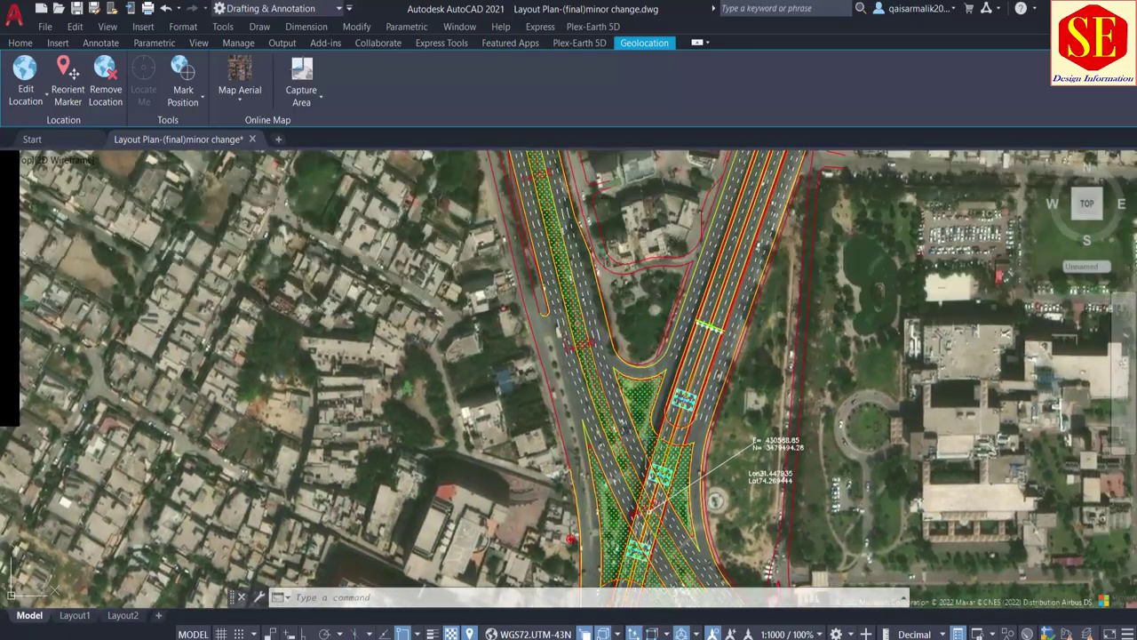
scroll(662, 426, down, 4)
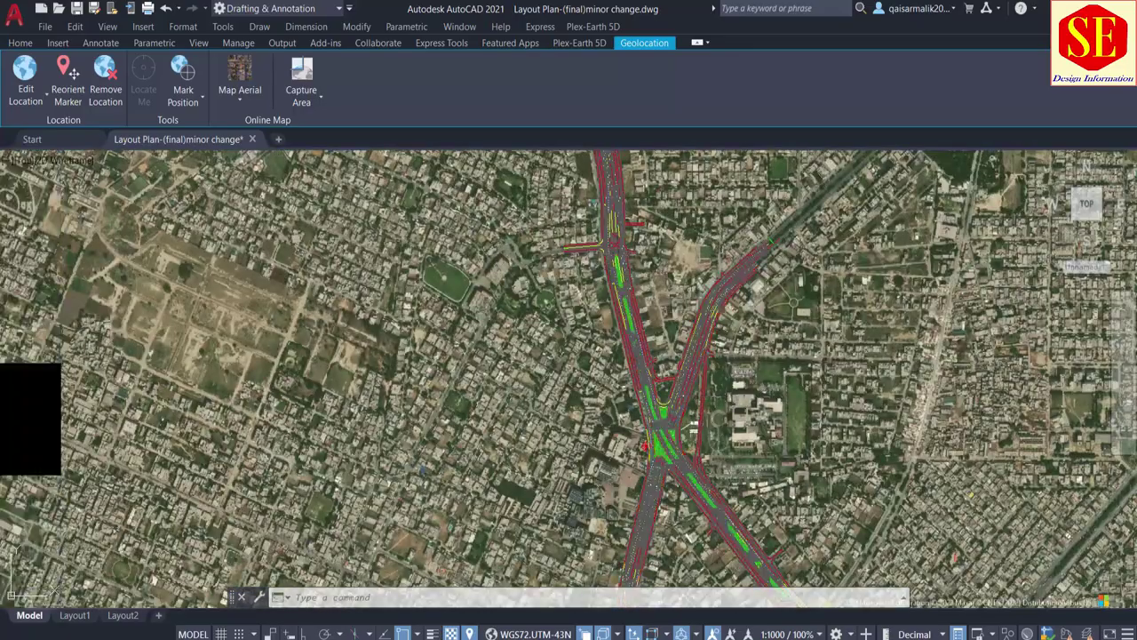
scroll(662, 427, up, 3)
scroll(661, 409, up, 2)
scroll(659, 382, up, 2)
scroll(657, 364, up, 2)
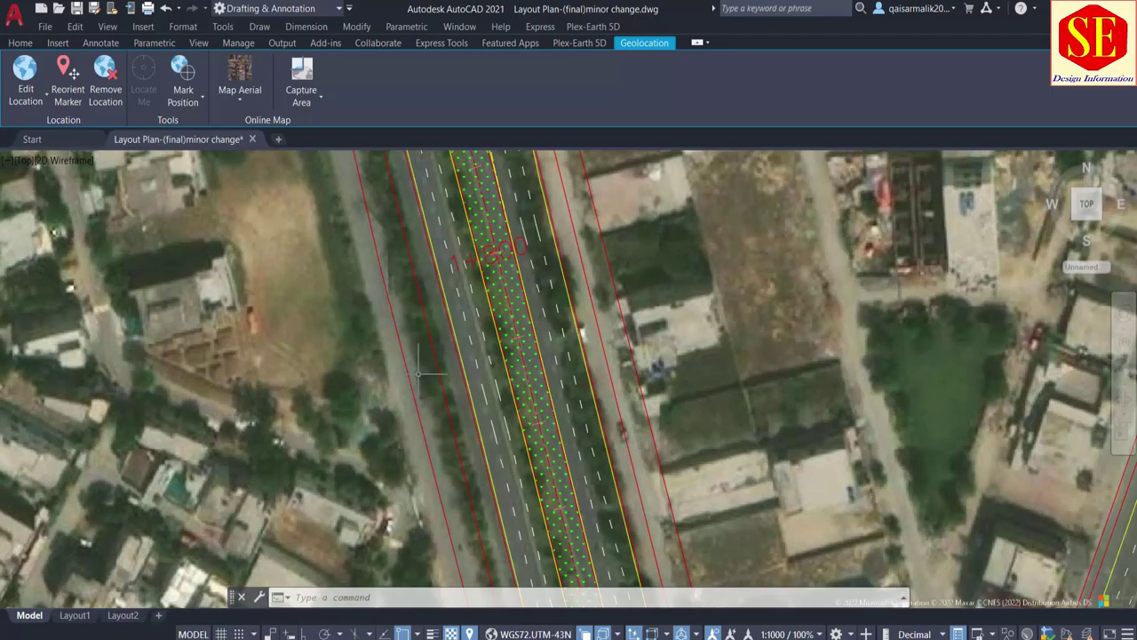
scroll(418, 373, down, 3)
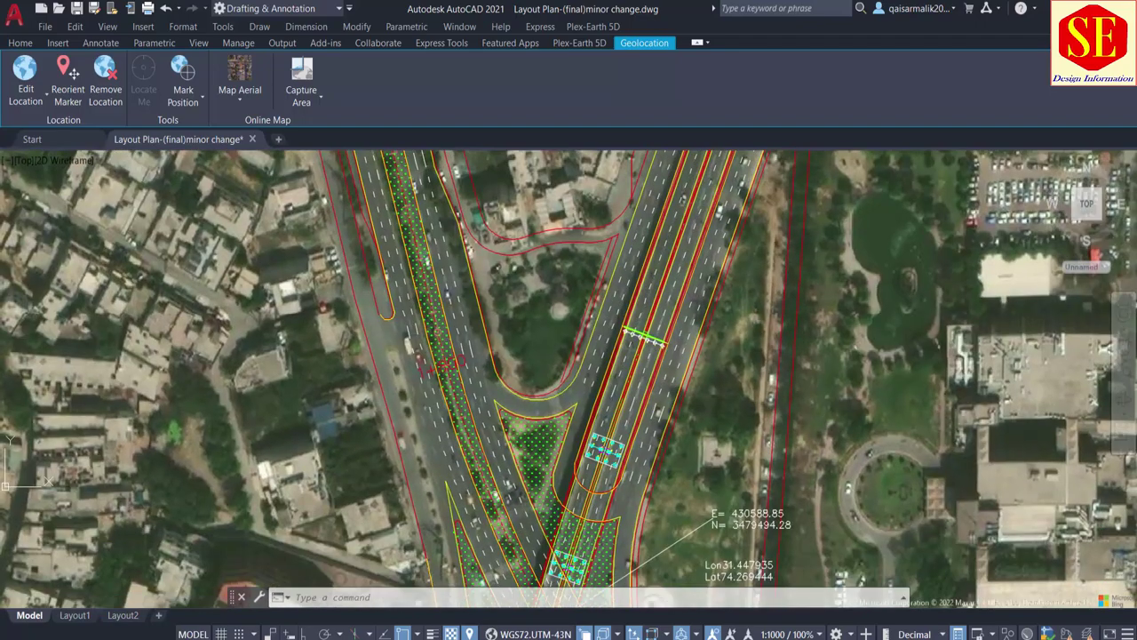
scroll(545, 393, up, 2)
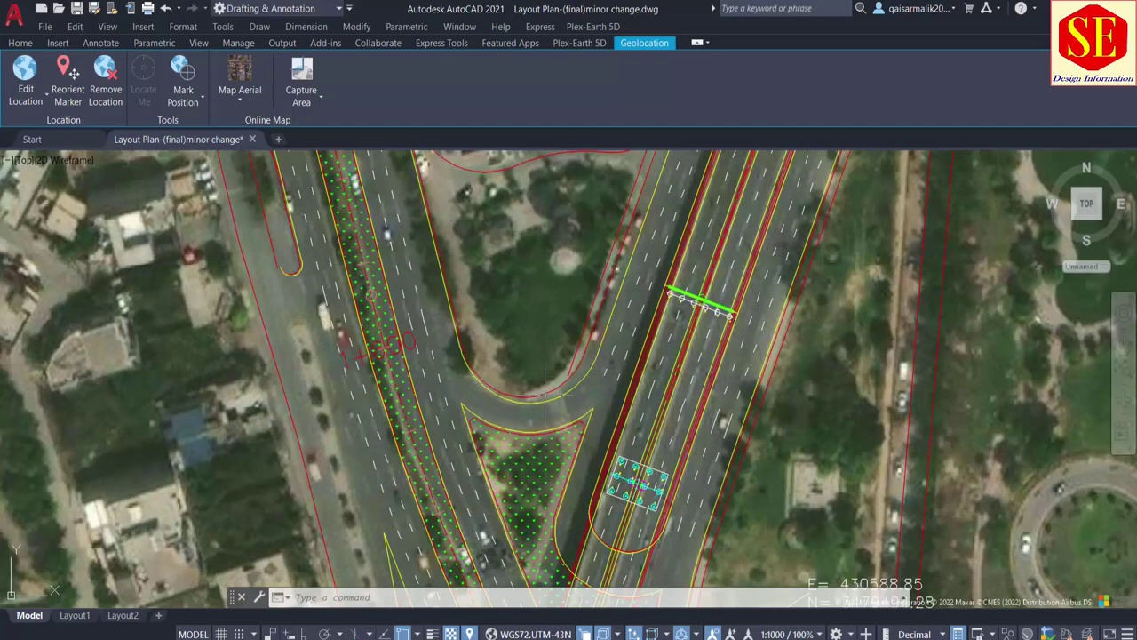
scroll(545, 394, up, 2)
scroll(519, 355, down, 3)
scroll(520, 356, down, 2)
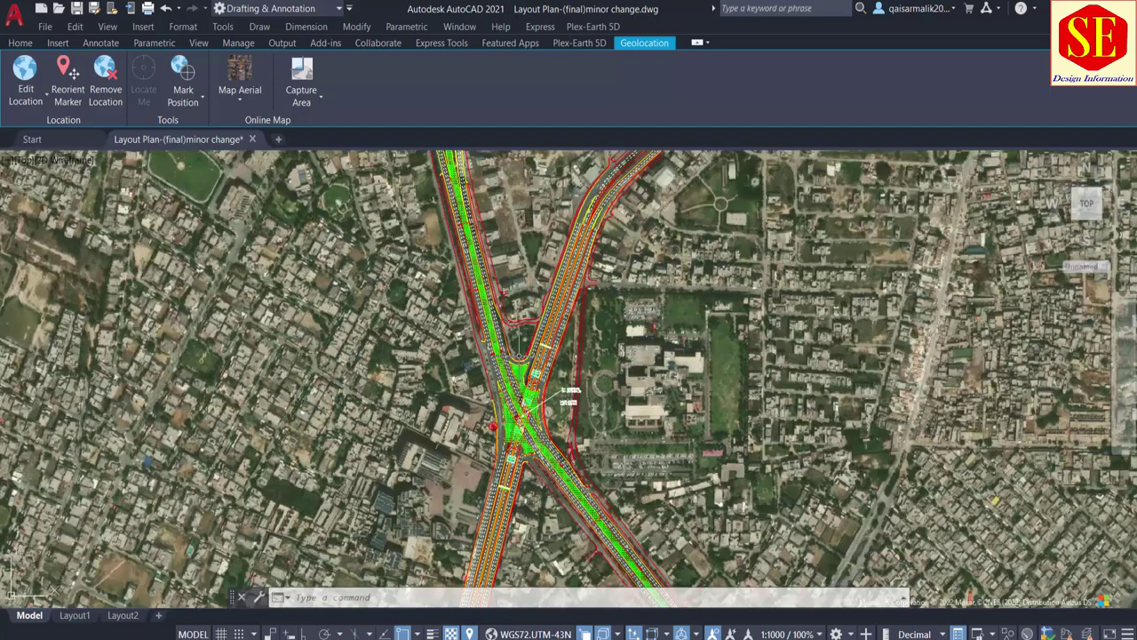
text(8)
text(B)
Step: Window-select all the interchange road linework into a new block named gty
key(Return)
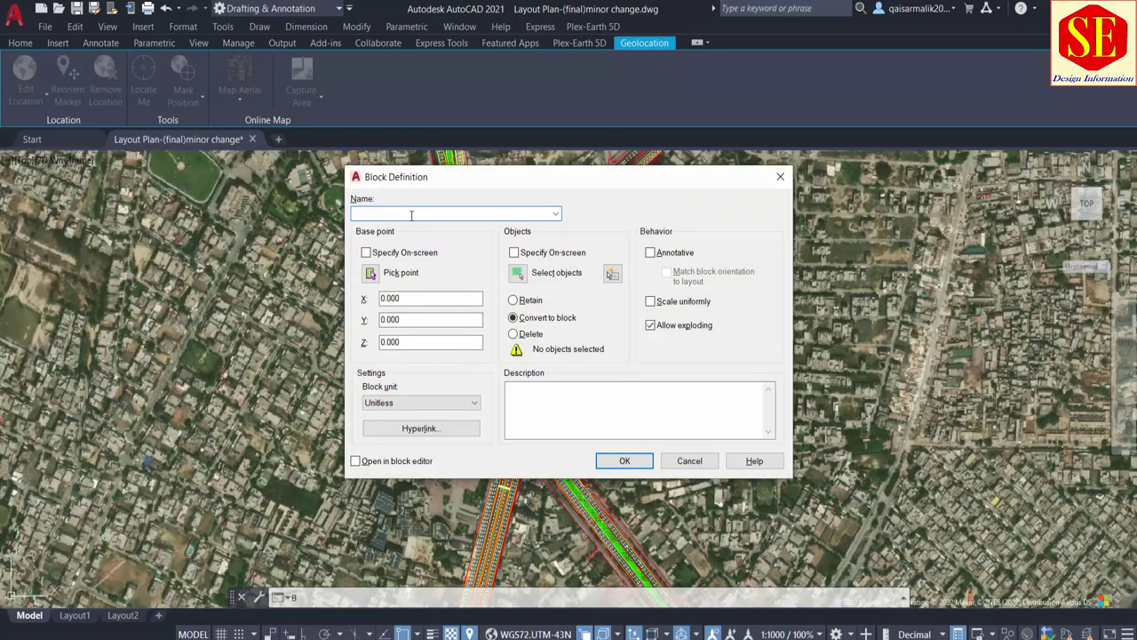
click(518, 273)
scroll(497, 407, down, 3)
click(337, 186)
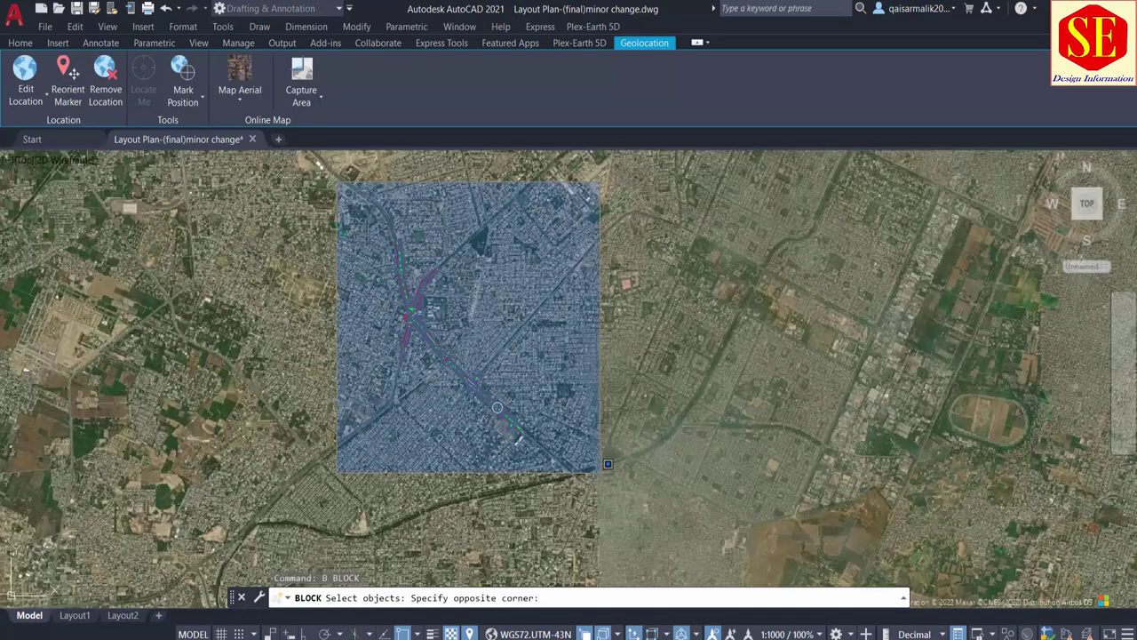
click(604, 470)
key(Return)
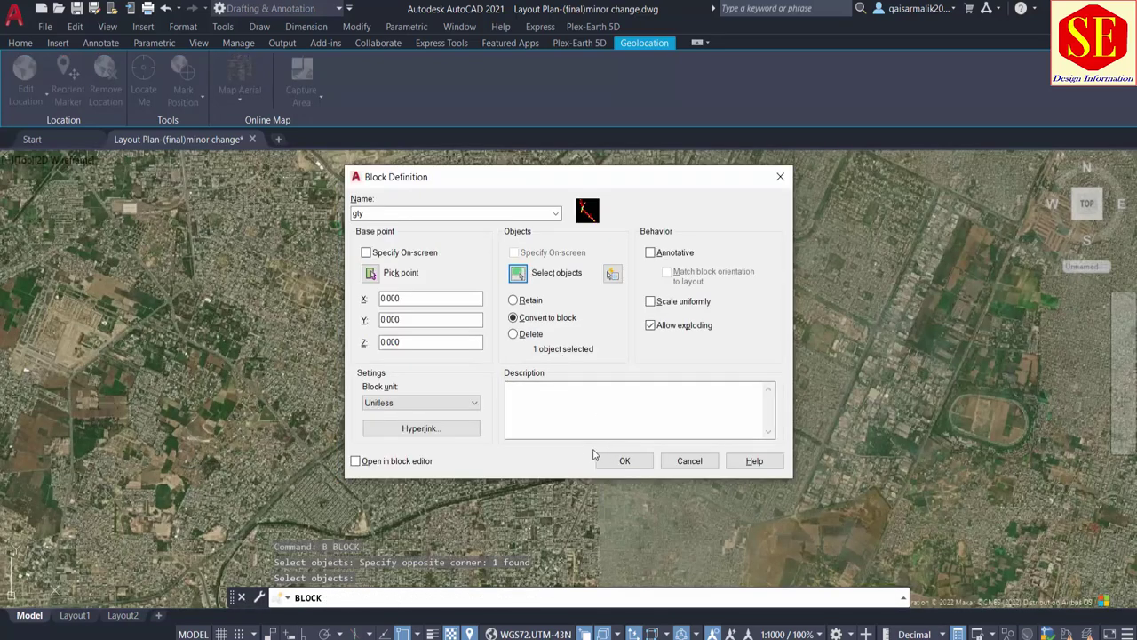
click(624, 461)
scroll(471, 373, up, 3)
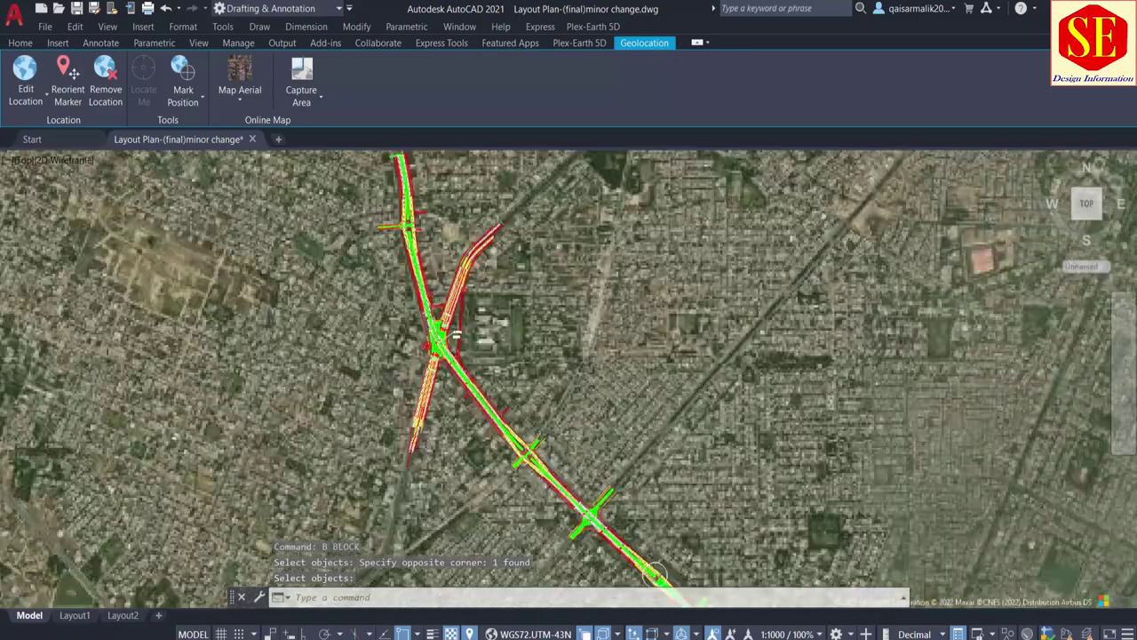
scroll(471, 374, up, 2)
click(493, 355)
Step: Move the gty block slightly so its linework aligns with the aerial roads
key(Escape)
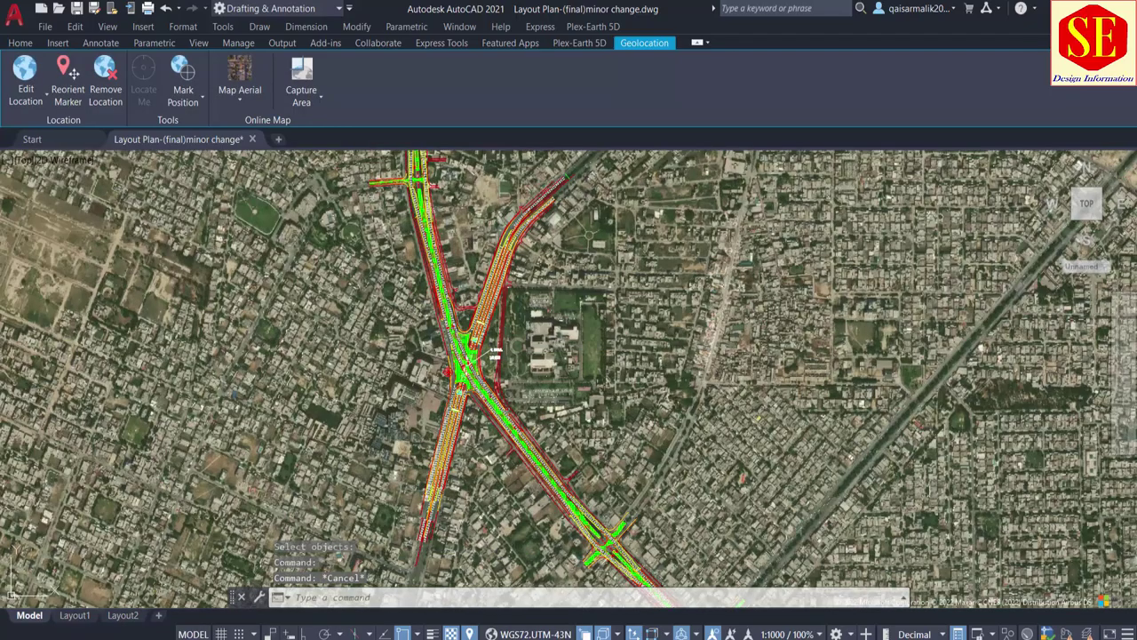
scroll(484, 497, up, 3)
scroll(484, 515, up, 2)
scroll(453, 354, up, 2)
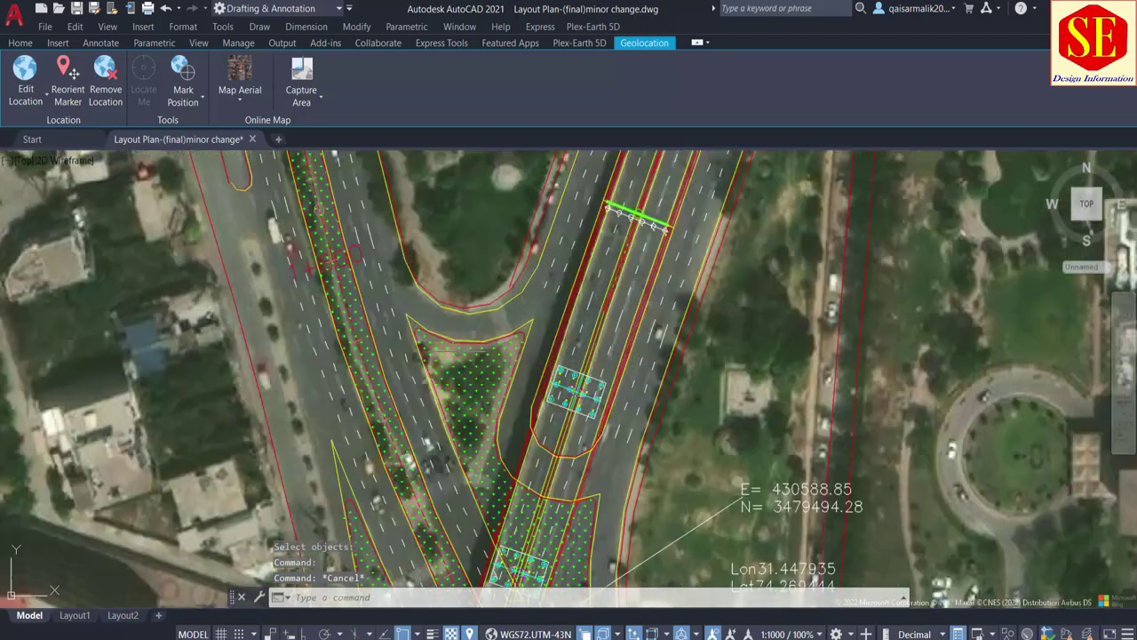
text(m)
key(Return)
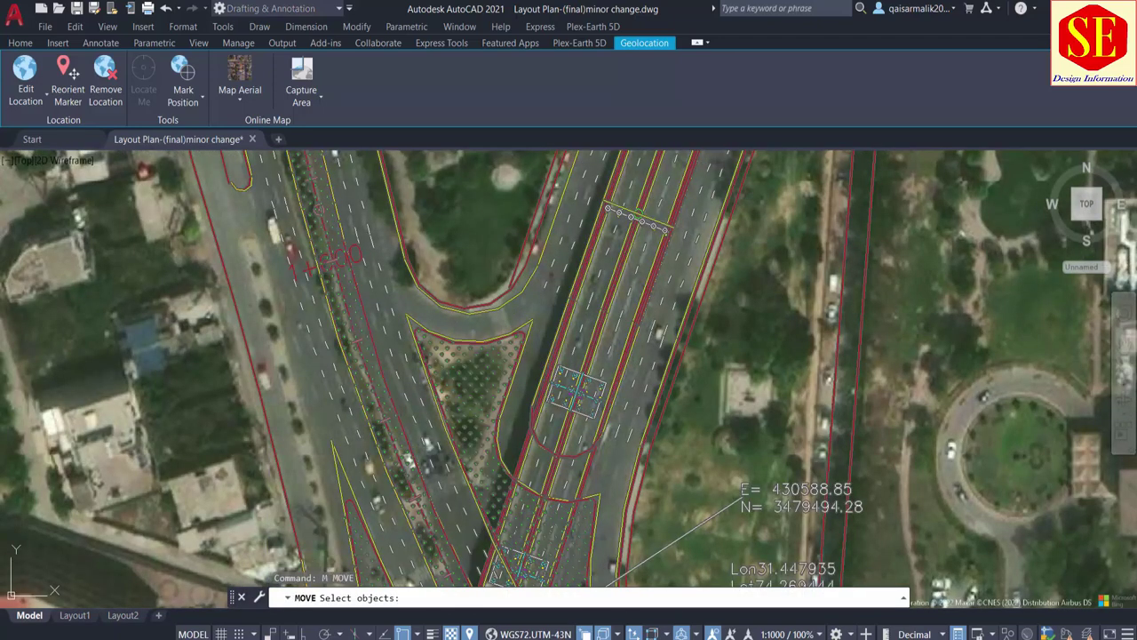
click(551, 355)
scroll(462, 306, up, 3)
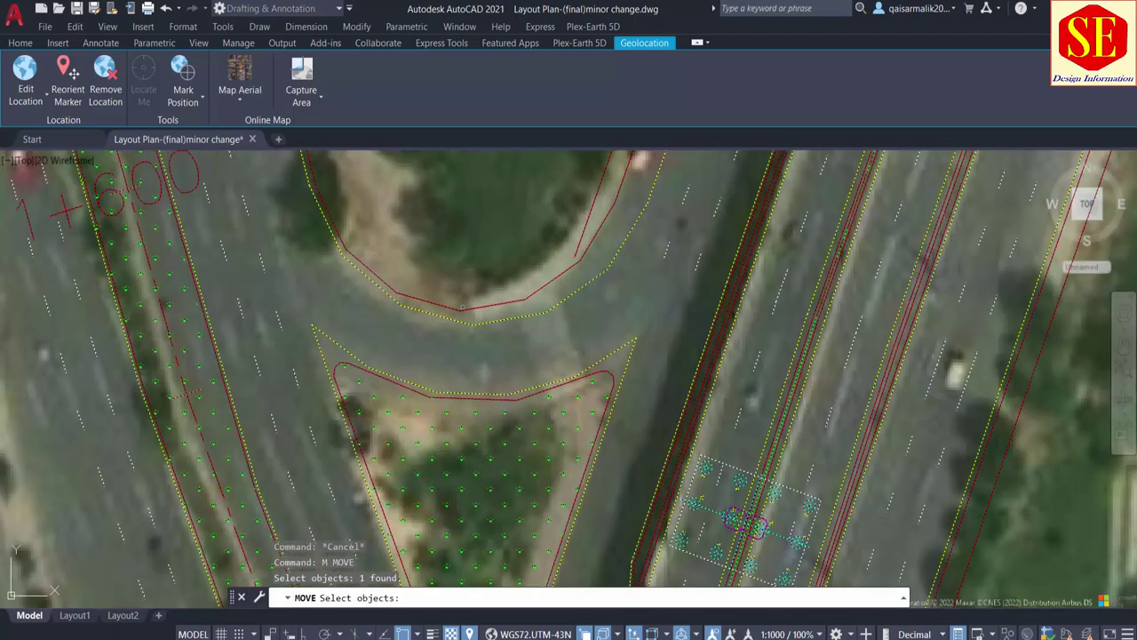
key(Return)
click(512, 256)
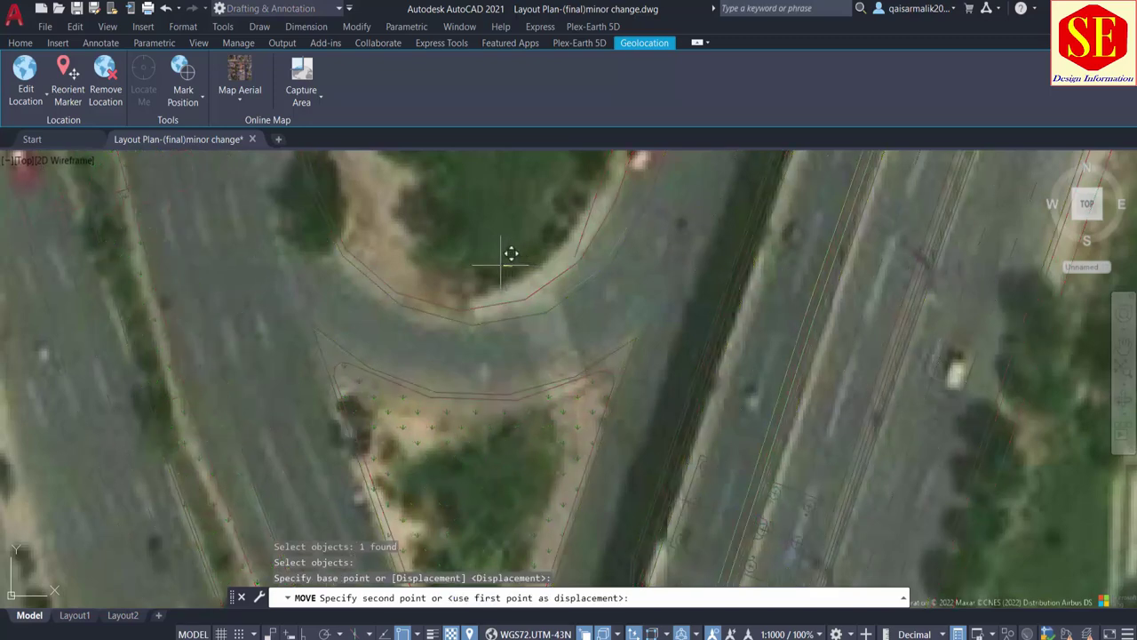
scroll(506, 262, down, 3)
click(503, 267)
Step: Pan and zoom around the interchange to check its alignment with the imagery
scroll(503, 271, down, 2)
scroll(484, 289, down, 2)
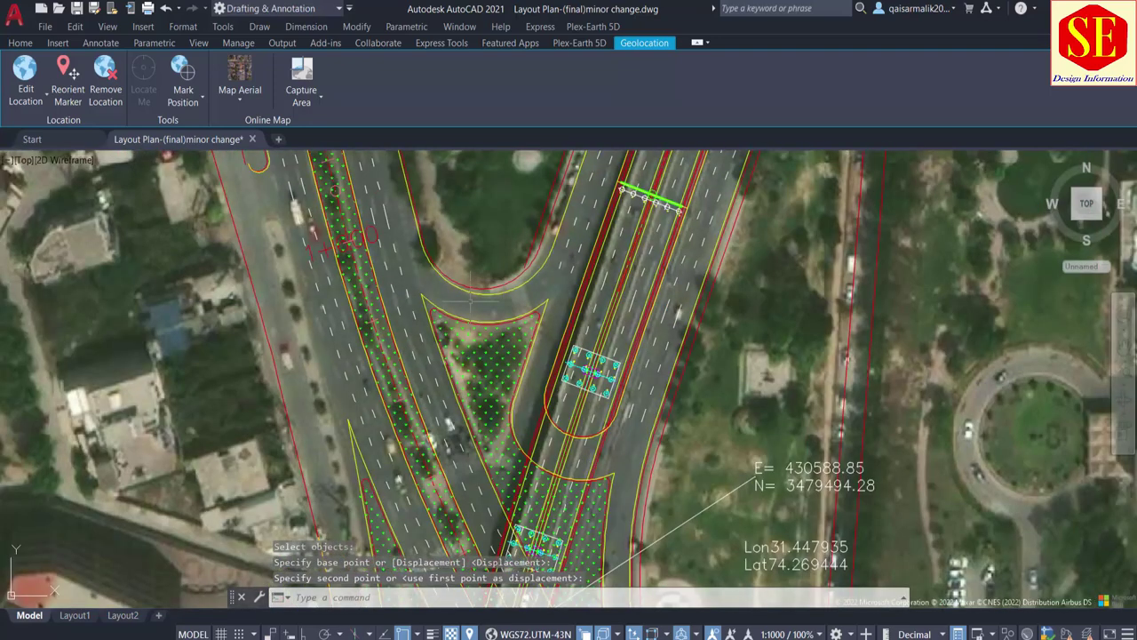
scroll(533, 285, down, 2)
scroll(565, 255, up, 2)
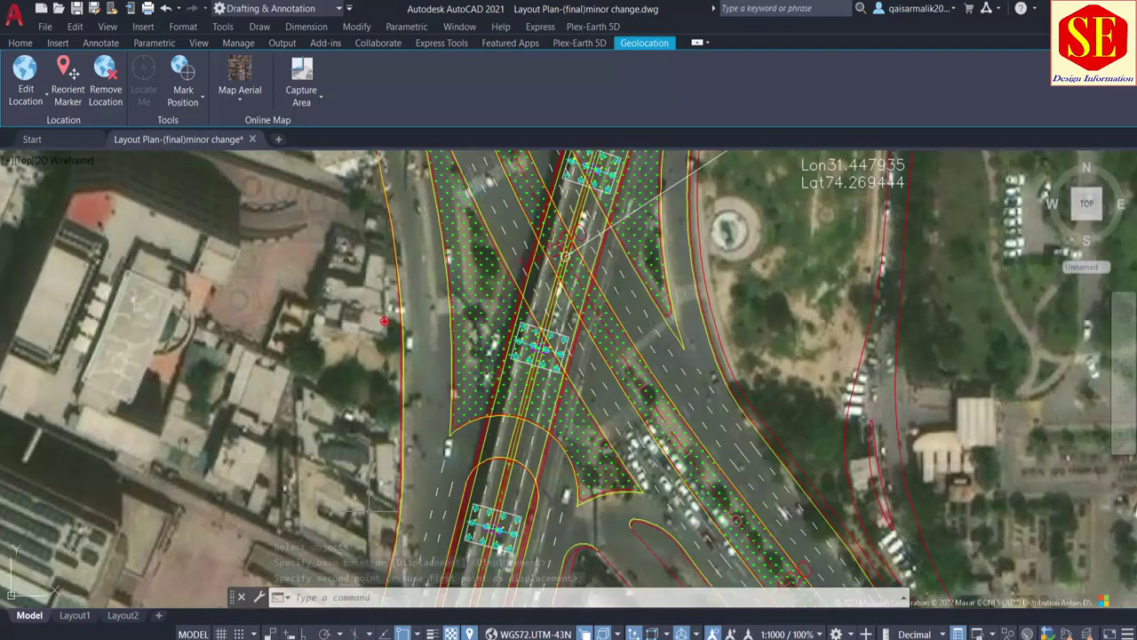
scroll(565, 256, up, 2)
scroll(533, 355, down, 2)
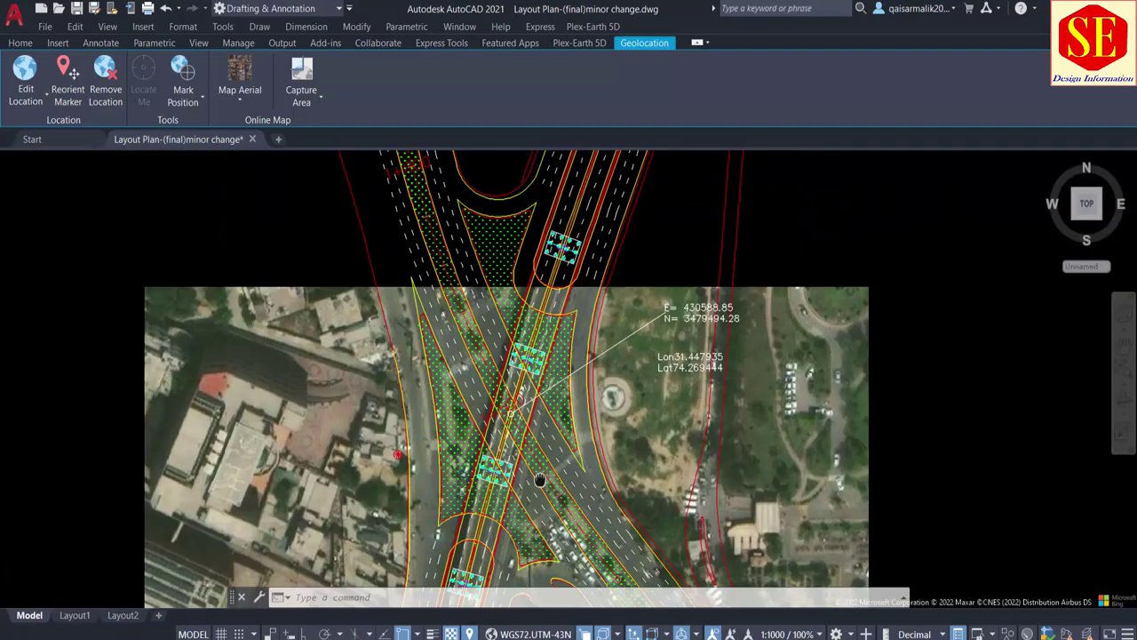
scroll(509, 412, up, 2)
scroll(508, 414, down, 2)
middle_drag(508, 355, 524, 427)
scroll(533, 462, up, 2)
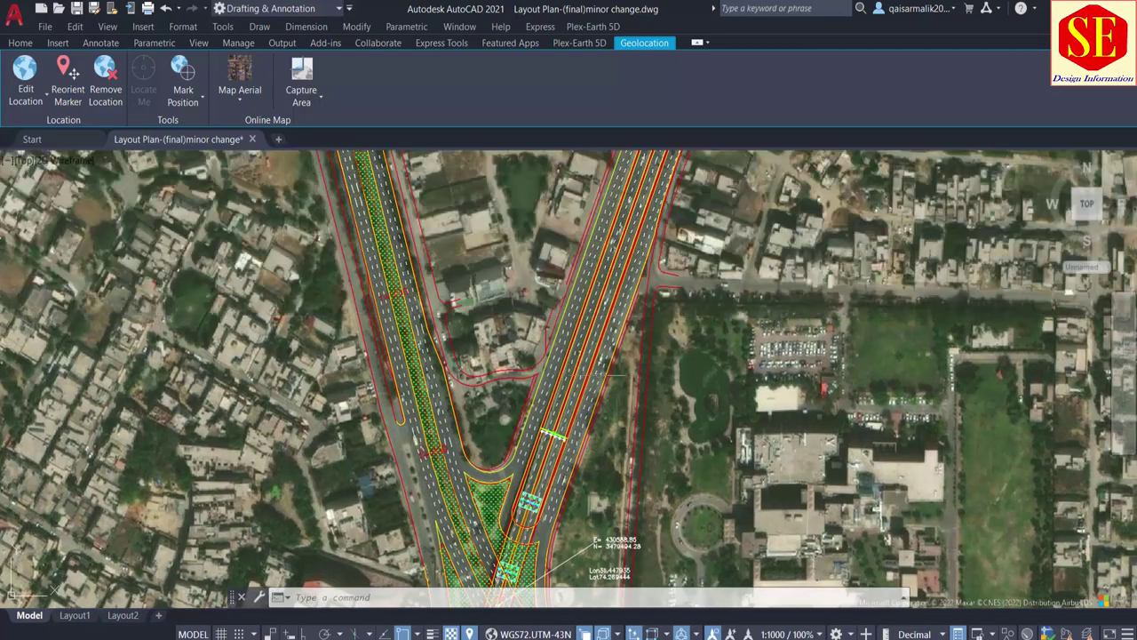
scroll(586, 544, down, 2)
scroll(569, 400, down, 1)
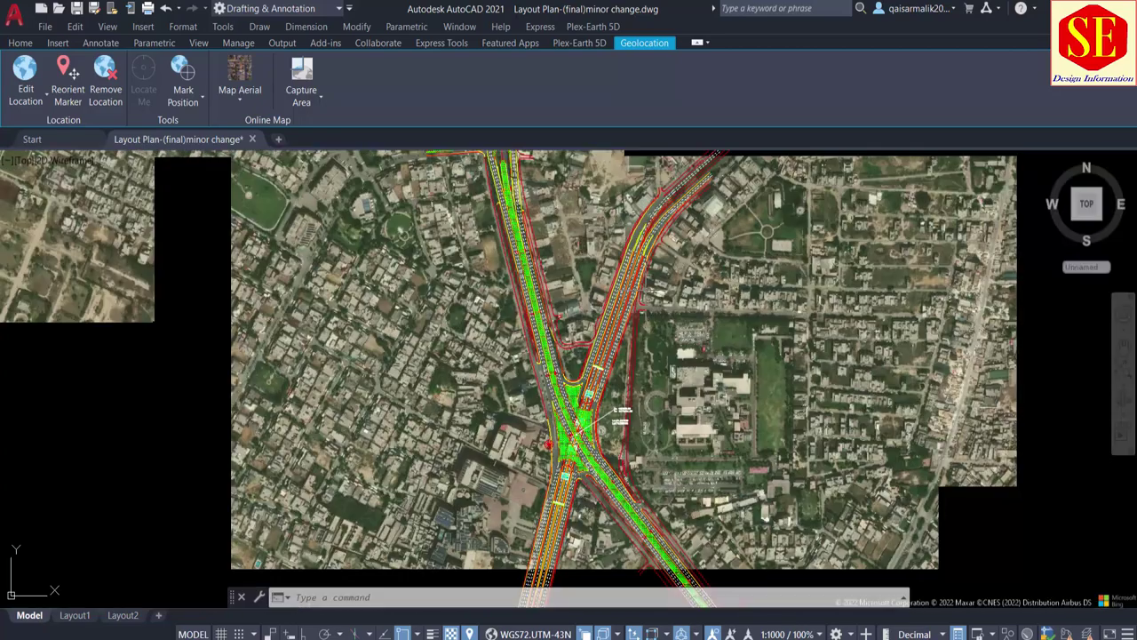
scroll(569, 373, up, 1)
mouse_move(573, 329)
middle_down()
mouse_move(616, 255)
mouse_move(547, 106)
middle_up()
middle_drag(838, 406, 660, 407)
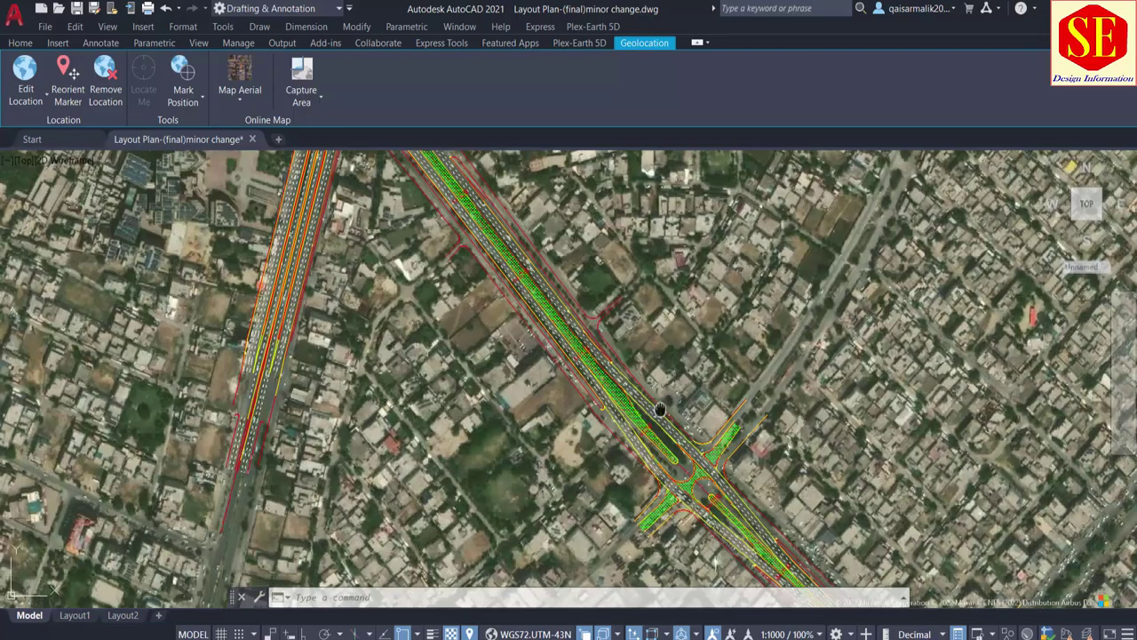
scroll(660, 406, up, 1)
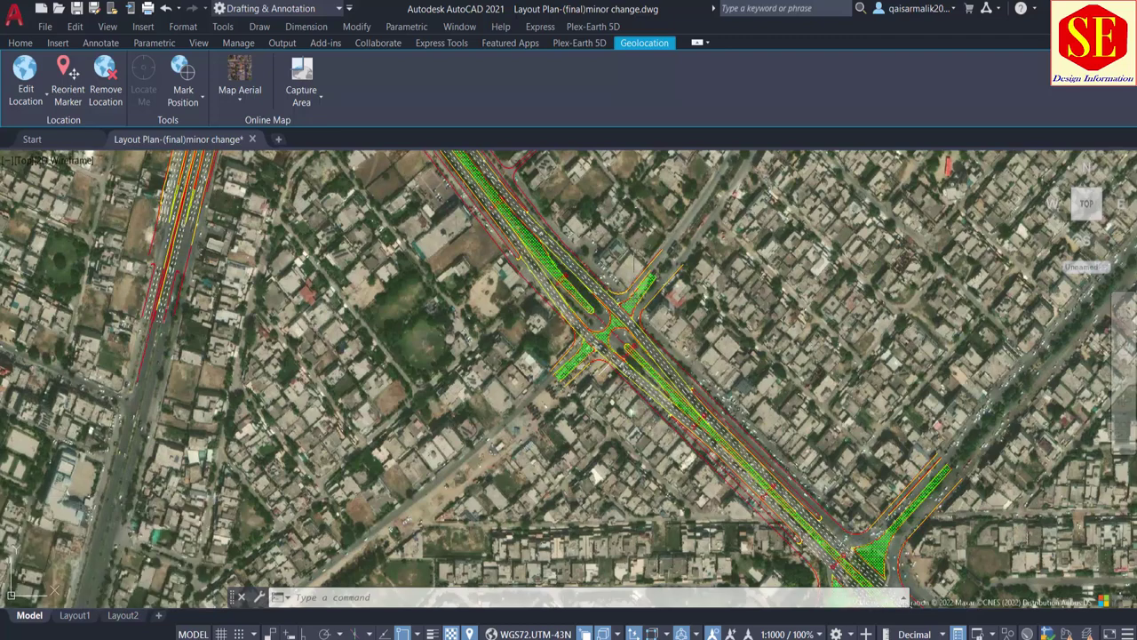
Step: Explode the road block and the cds block at the southeast junction
click(586, 285)
text(x)
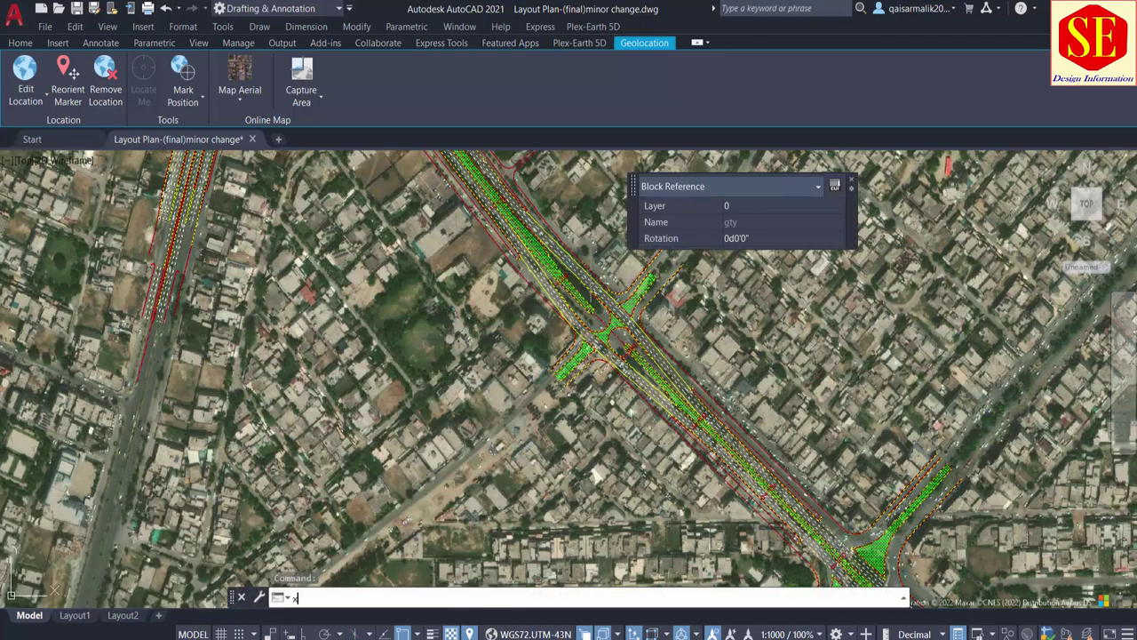
key(Return)
scroll(707, 417, down, 2)
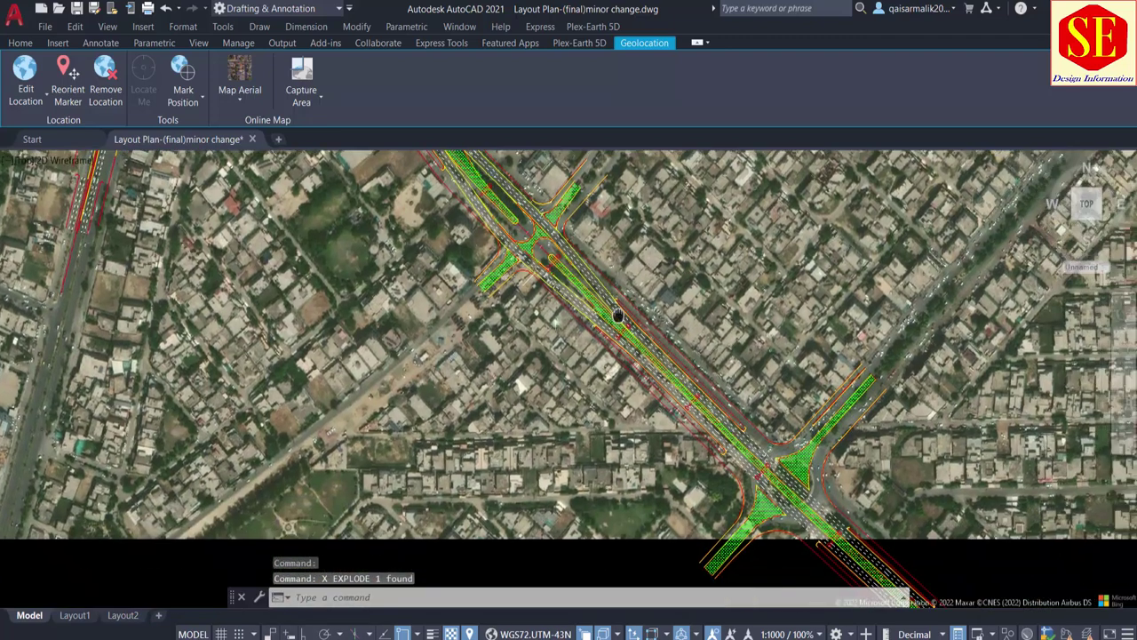
click(782, 439)
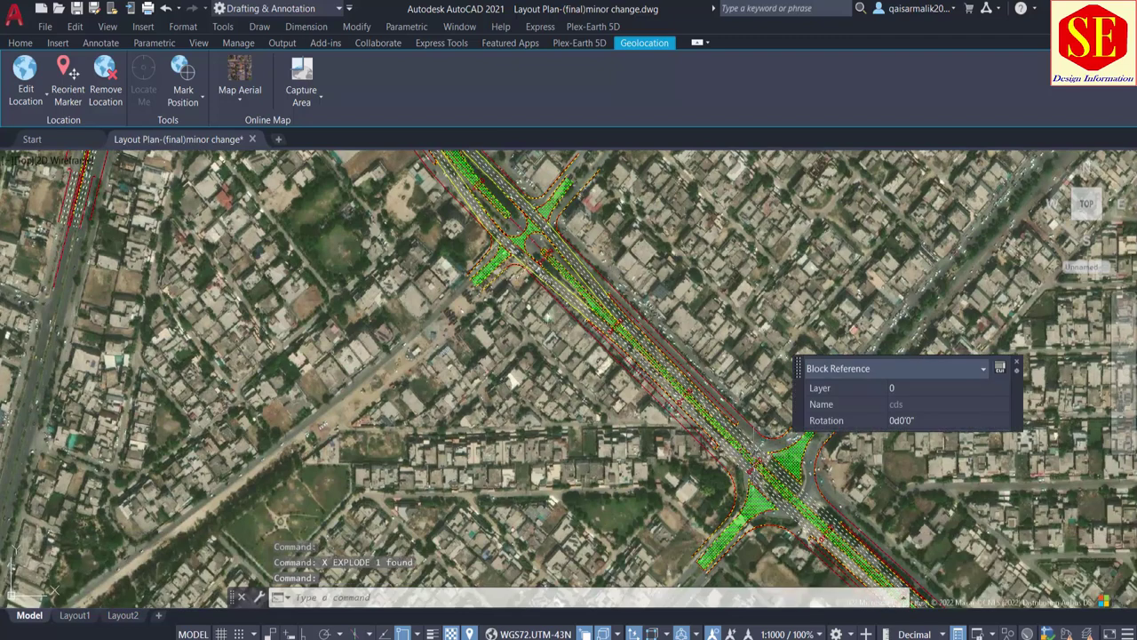
text(x)
key(Return)
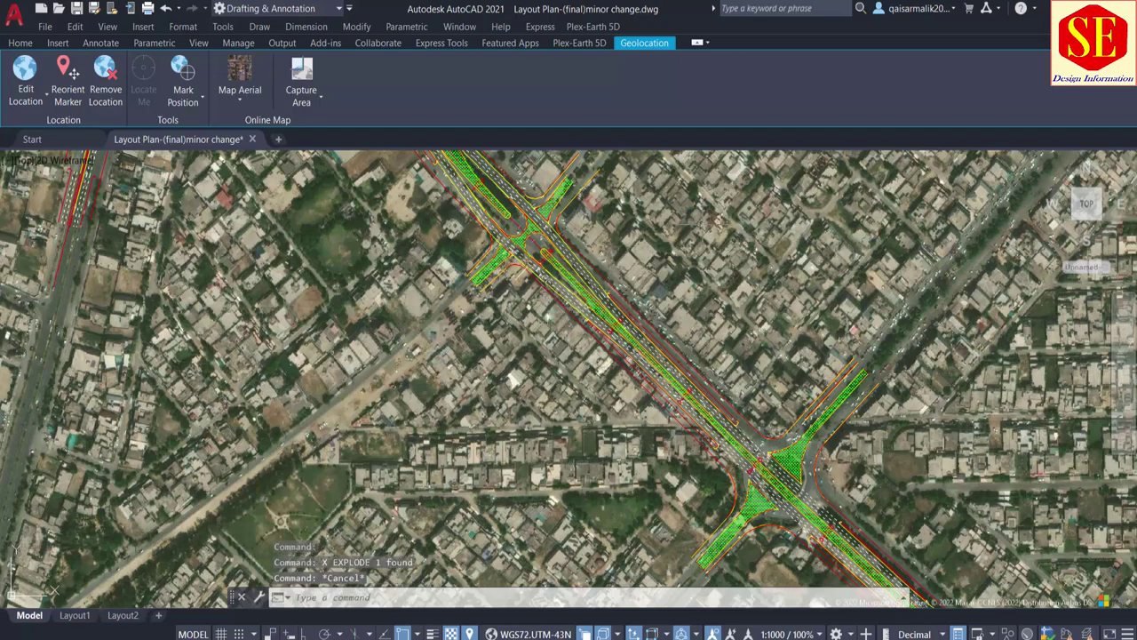
Step: Zoom and pan across the surrounding neighbourhood junctions on the aerial map
scroll(812, 462, down, 2)
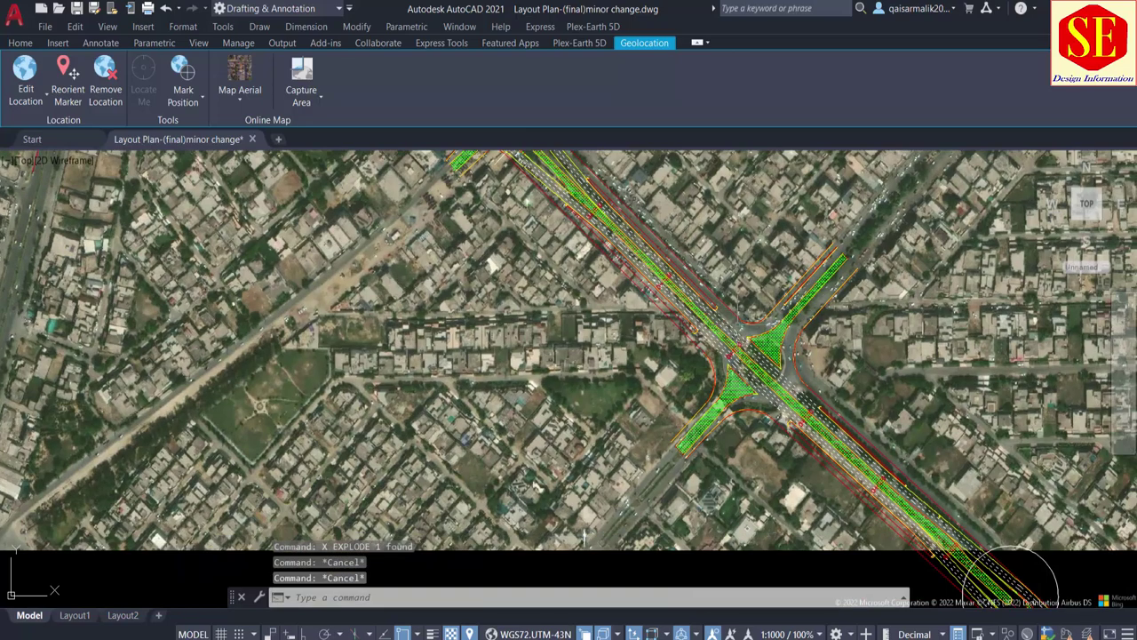
scroll(851, 444, down, 2)
scroll(958, 533, up, 2)
scroll(958, 533, up, 2)
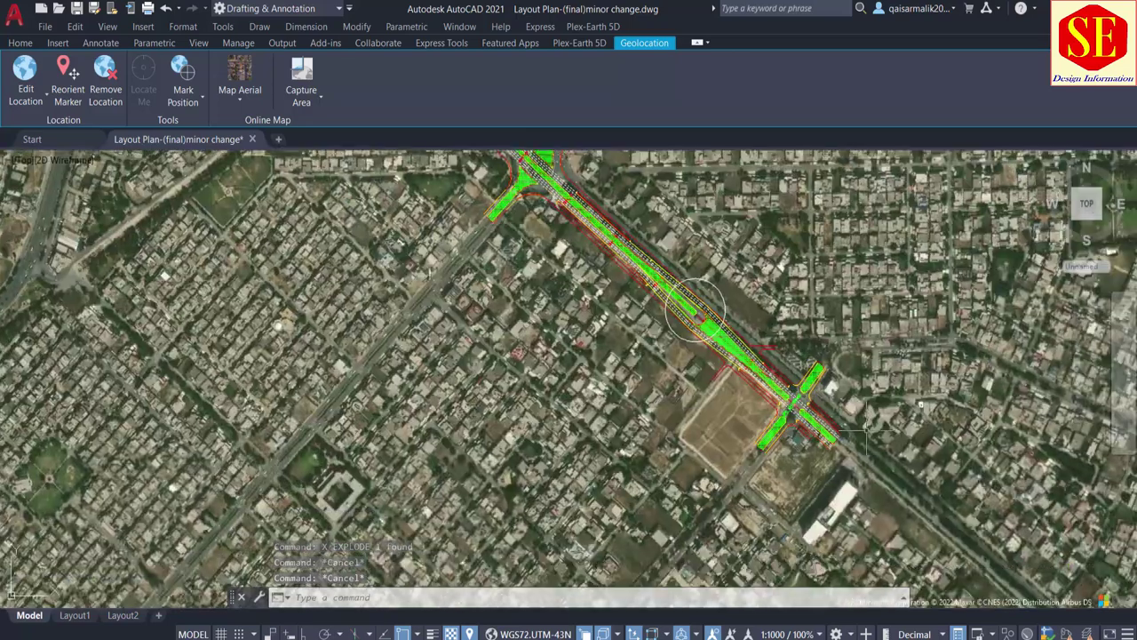
scroll(958, 533, up, 2)
scroll(717, 497, down, 2)
scroll(717, 497, down, 2)
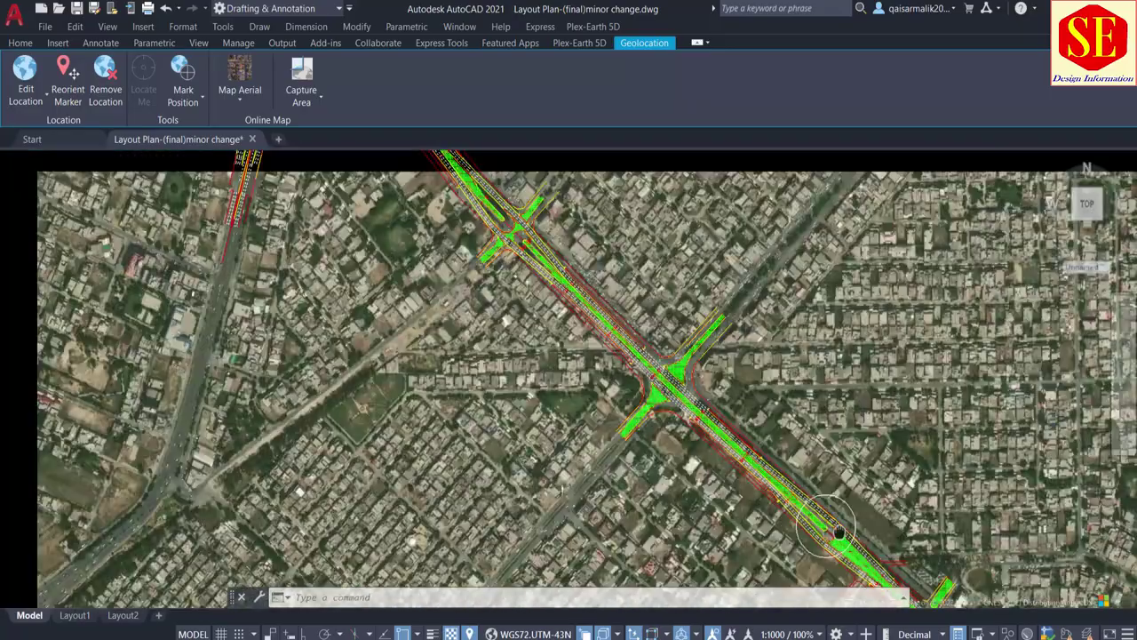
mouse_move(717, 498)
middle_down()
mouse_move(628, 426)
mouse_move(587, 466)
middle_up()
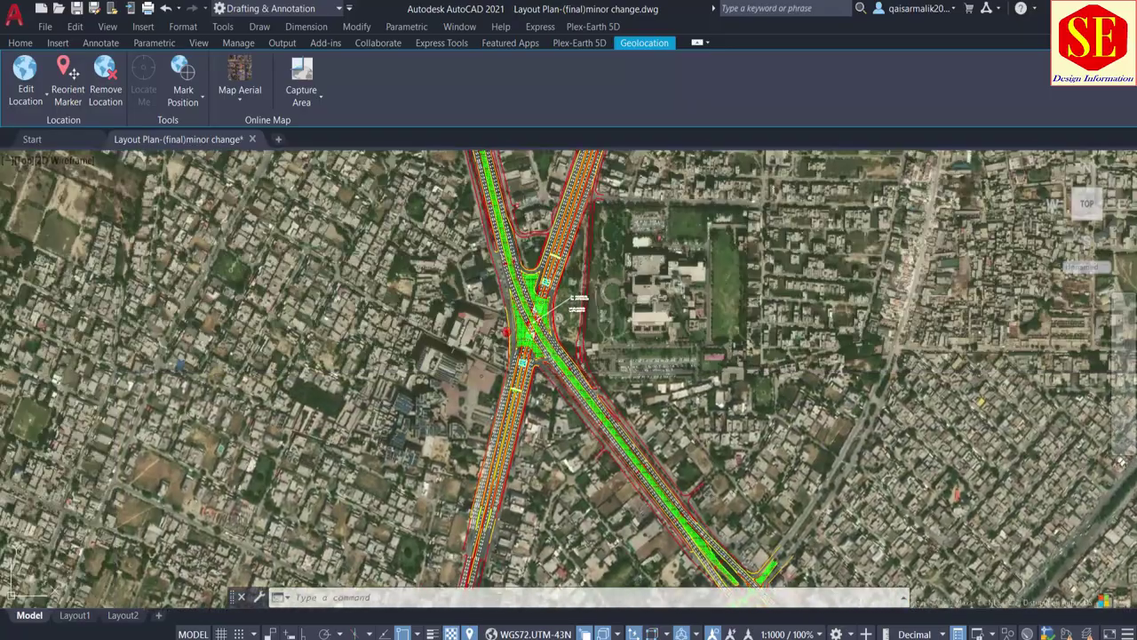
scroll(586, 467, up, 3)
scroll(586, 466, up, 4)
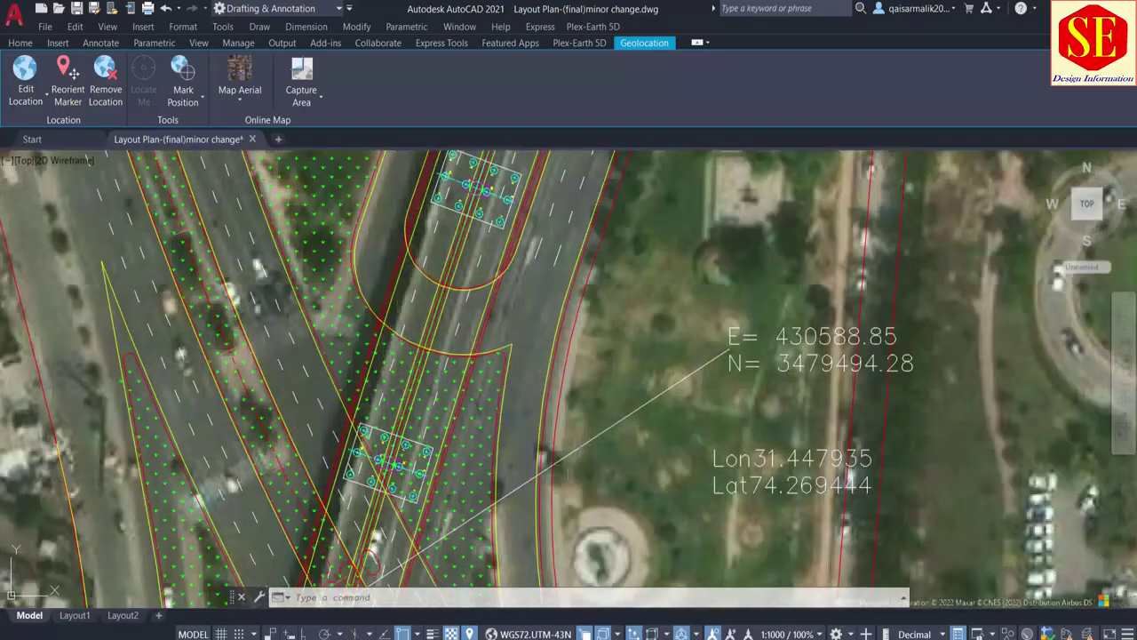
Step: Zoom out to the wider city and recentre the interchange in view
mouse_move(413, 449)
middle_down()
mouse_move(422, 327)
mouse_move(511, 190)
middle_up()
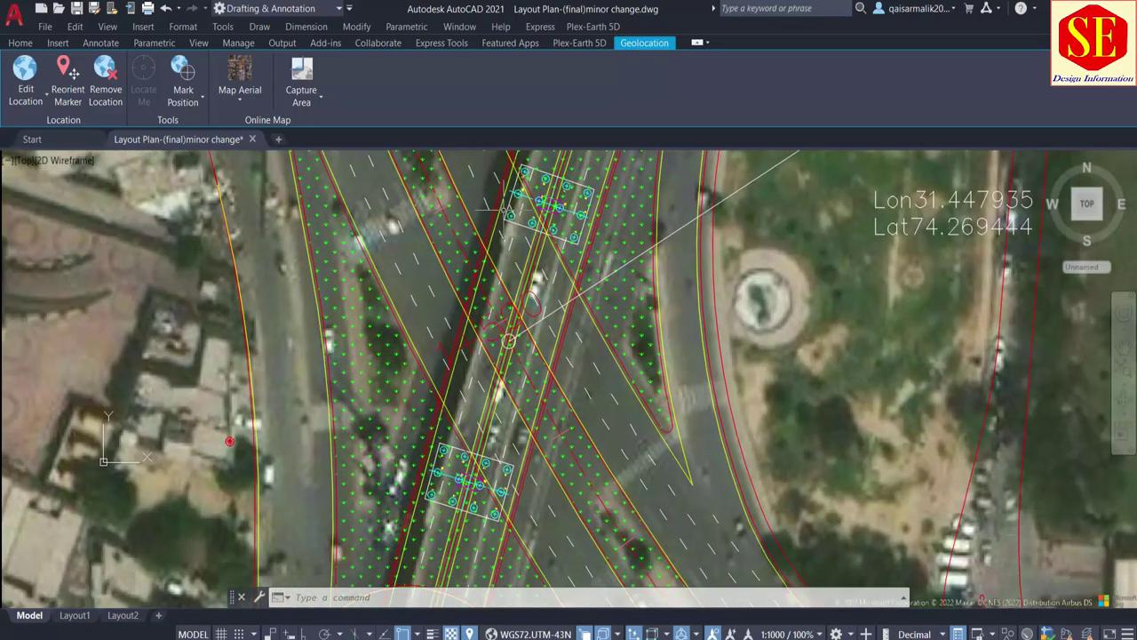
scroll(508, 341, down, 3)
scroll(524, 340, down, 2)
scroll(537, 340, down, 2)
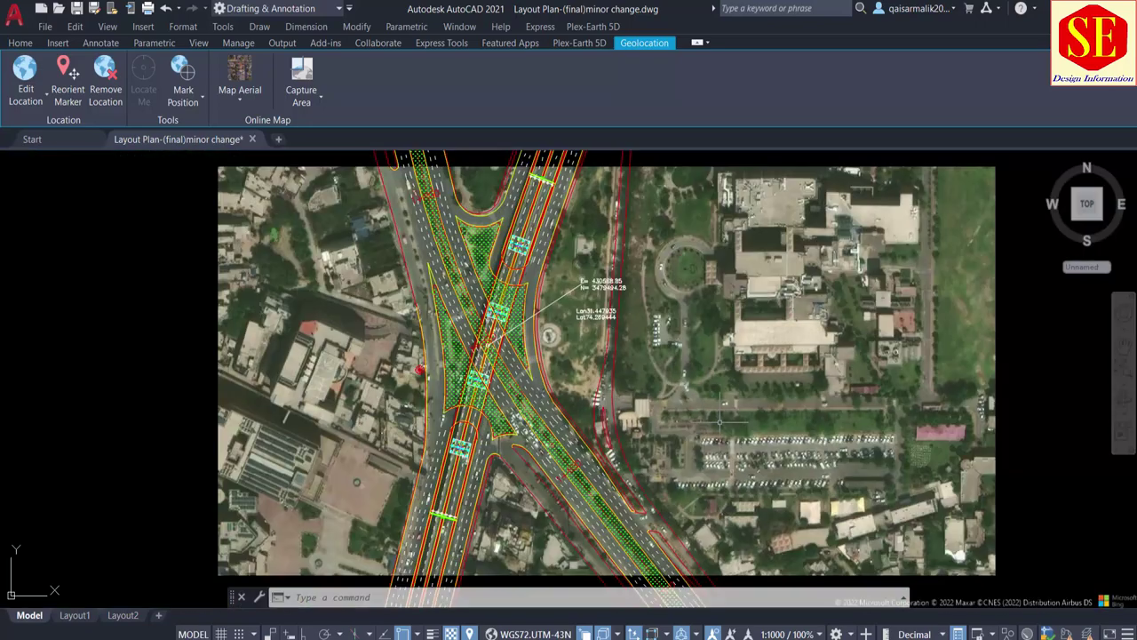
scroll(551, 340, down, 2)
scroll(559, 355, down, 2)
scroll(559, 356, down, 2)
middle_drag(622, 343, 591, 444)
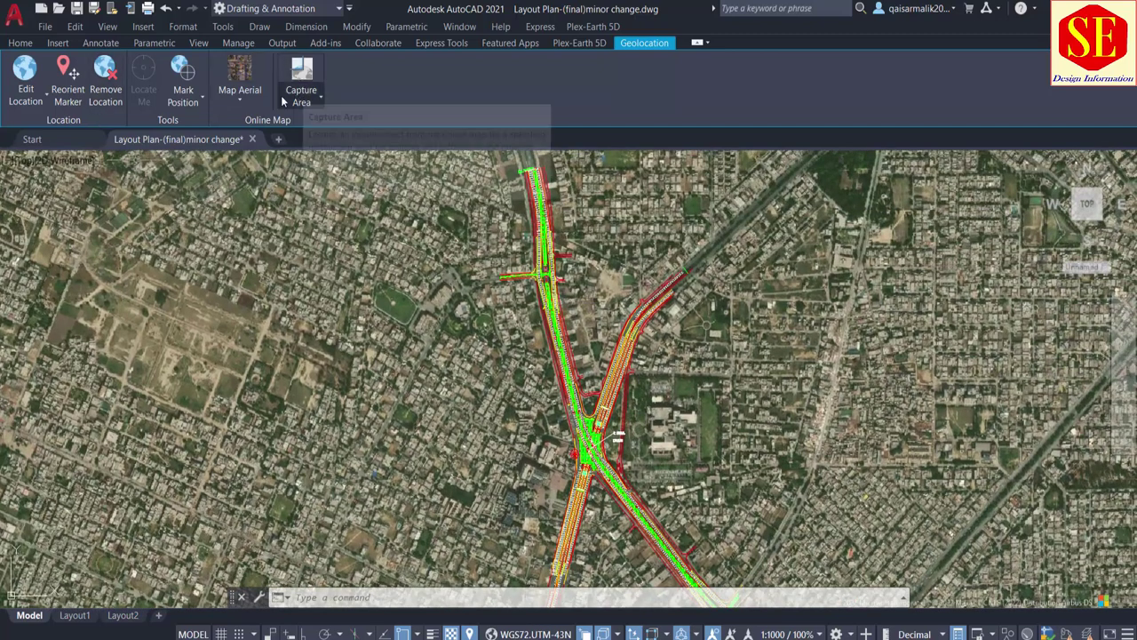
Step: Switch the background map to Map Road and look around
click(242, 98)
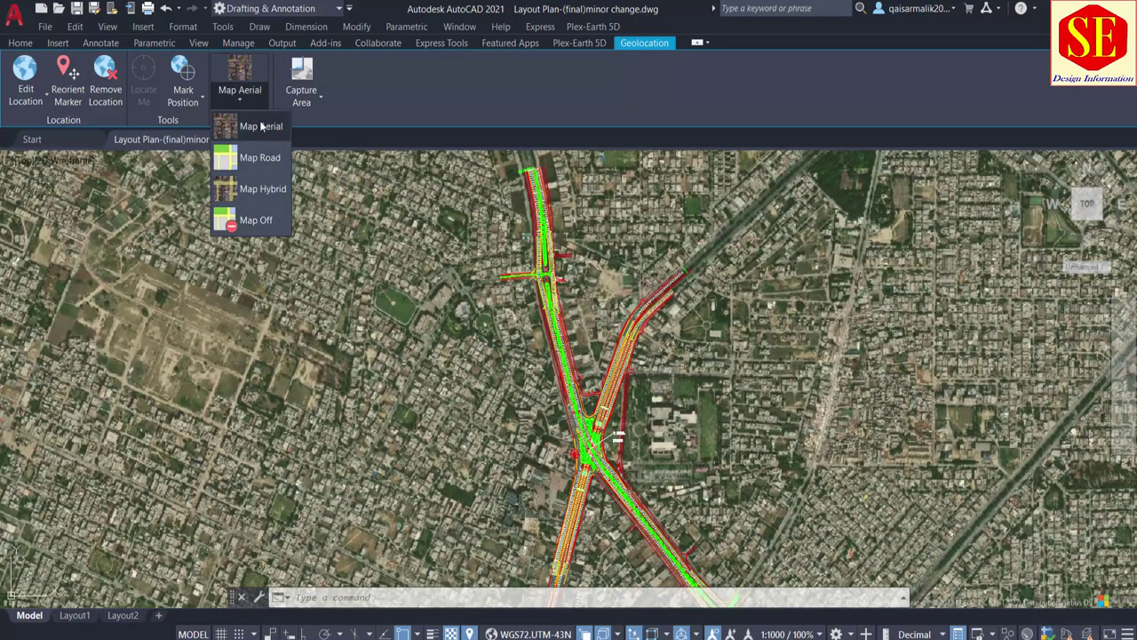
click(260, 160)
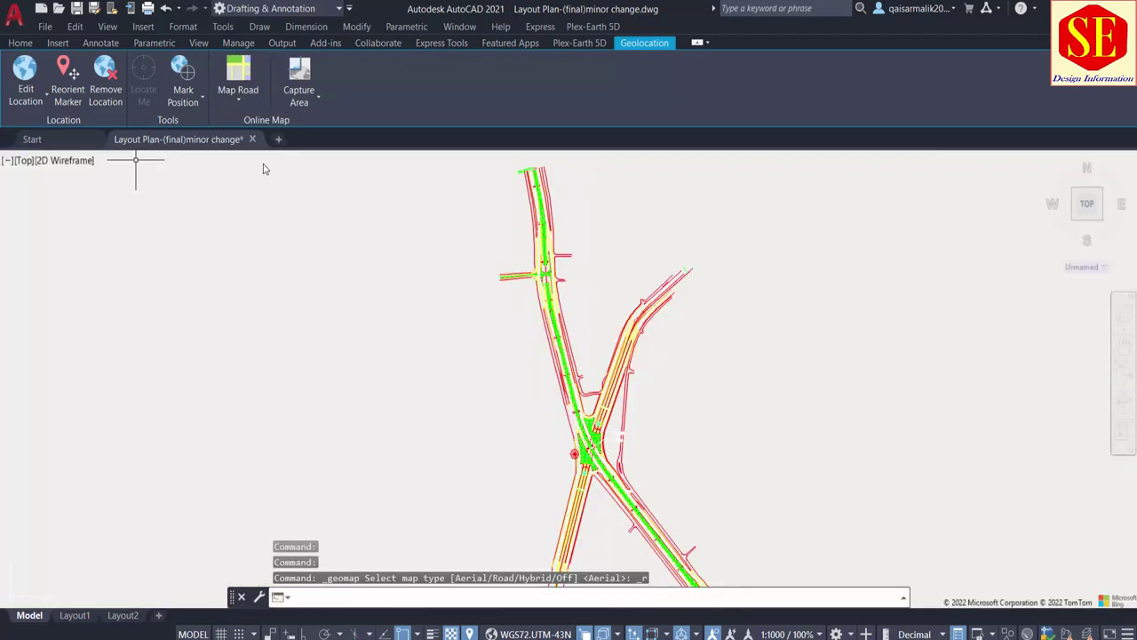
scroll(483, 354, down, 3)
scroll(483, 353, down, 3)
scroll(483, 353, down, 2)
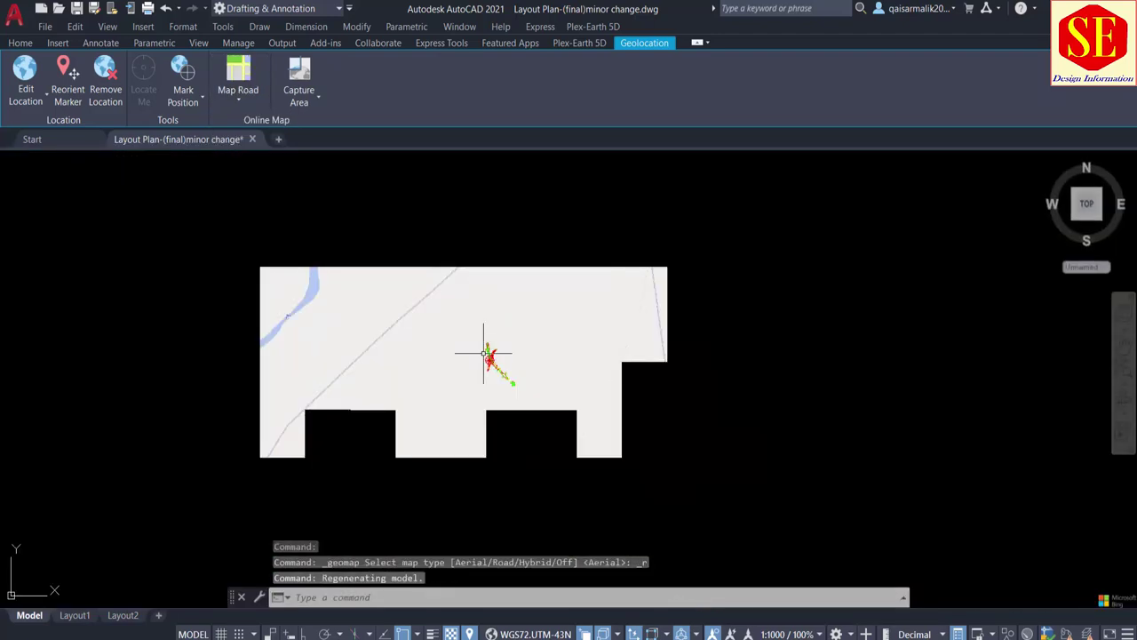
scroll(510, 362, up, 3)
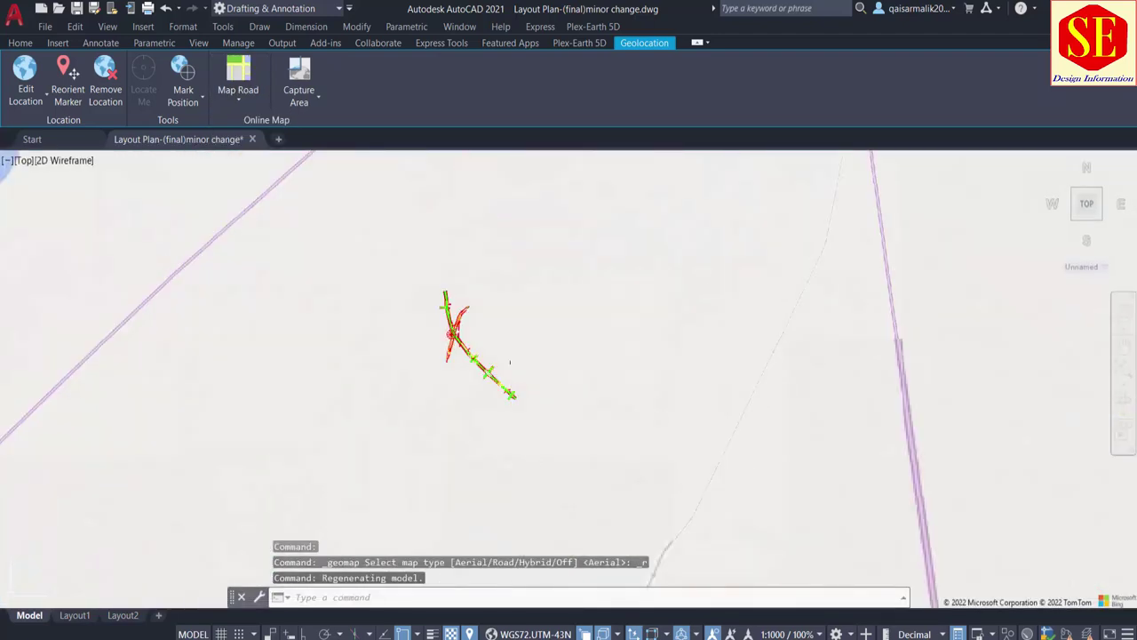
Step: Try Map Hybrid, then set the background map to Map Off
click(239, 97)
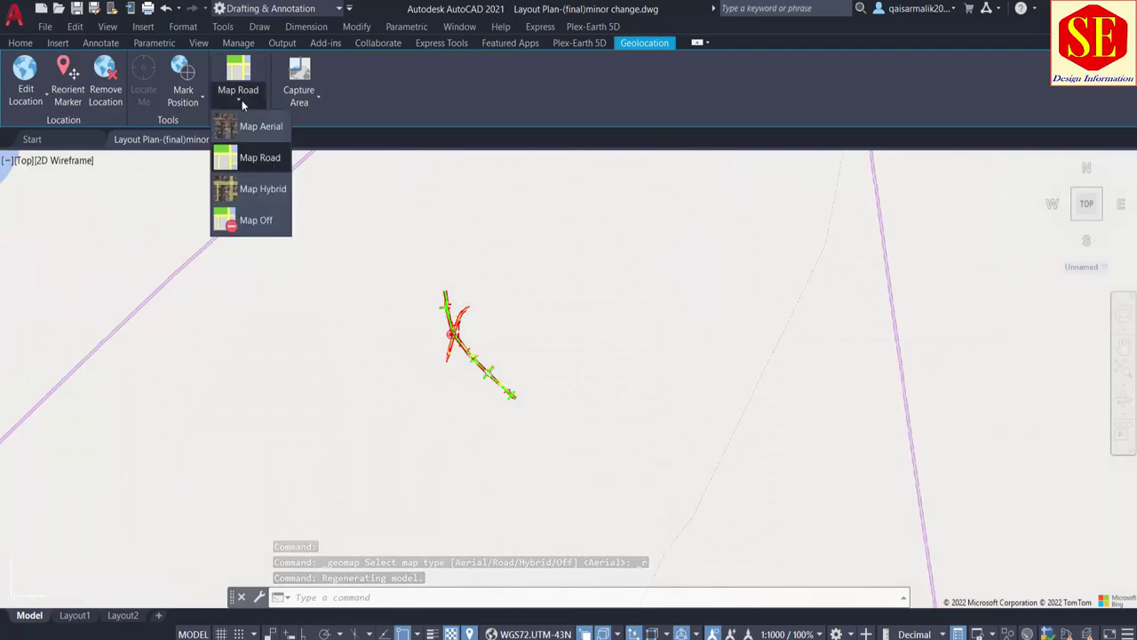
click(260, 190)
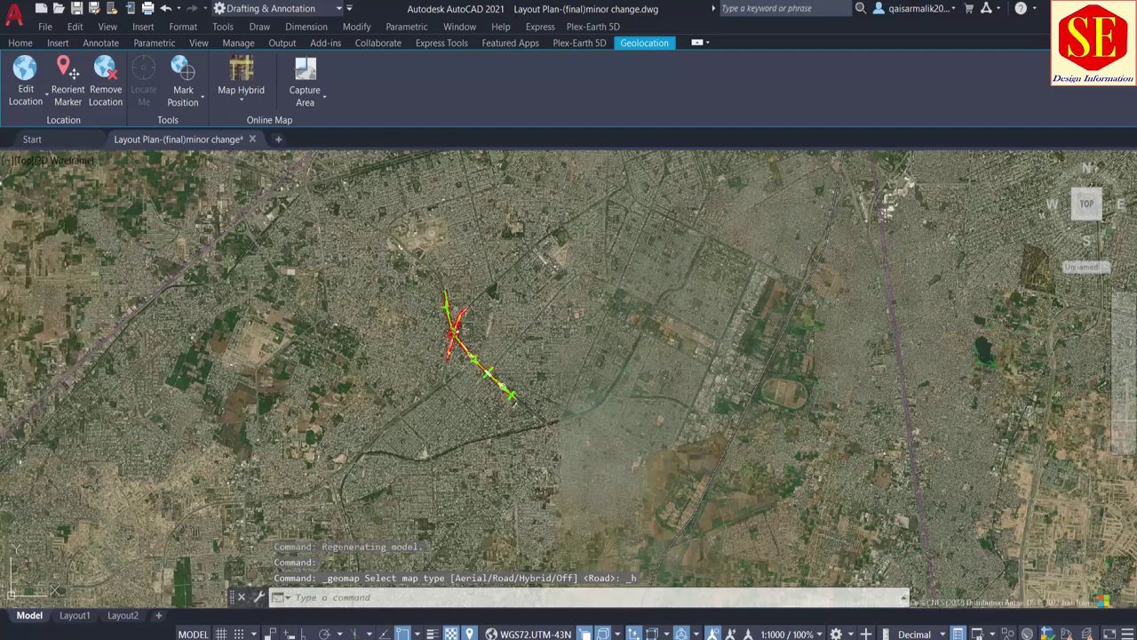
scroll(471, 320, up, 4)
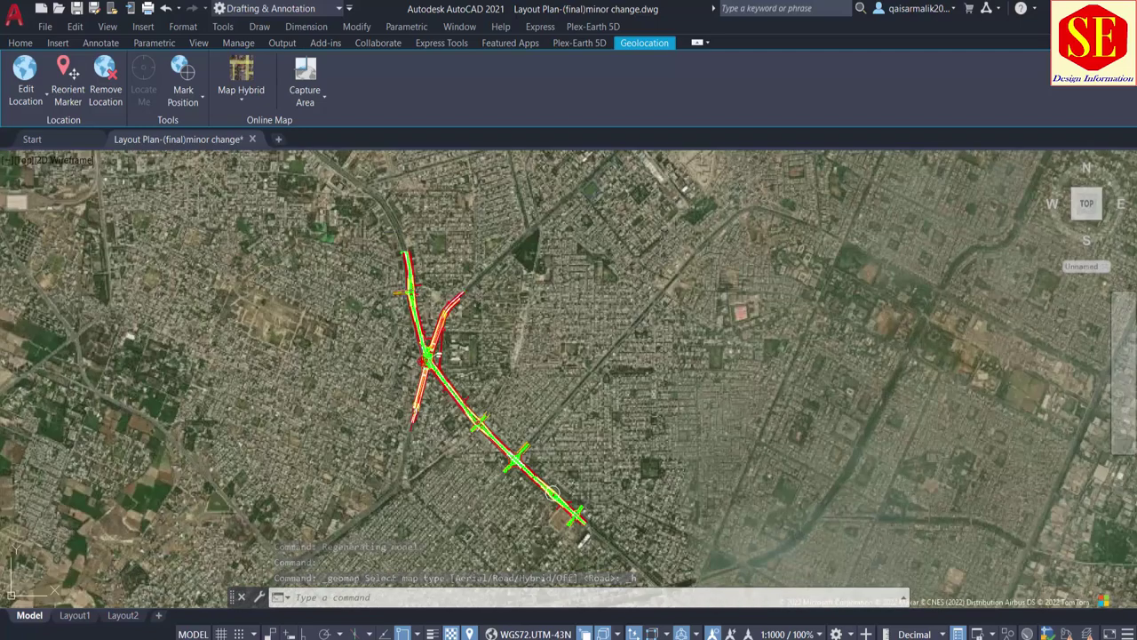
click(241, 93)
click(253, 200)
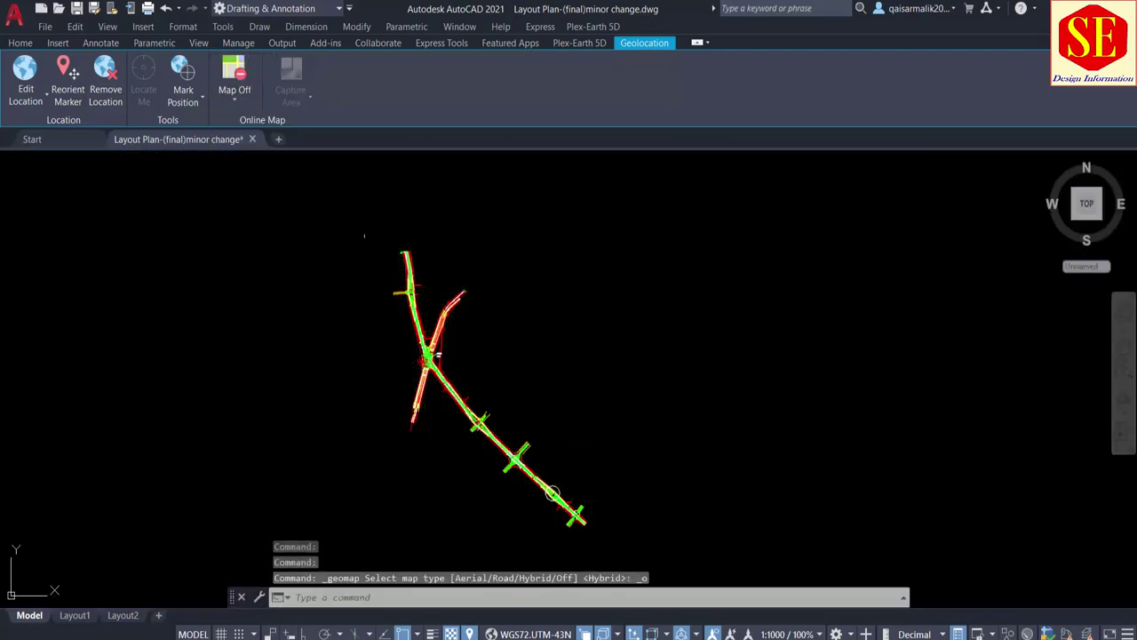
click(236, 102)
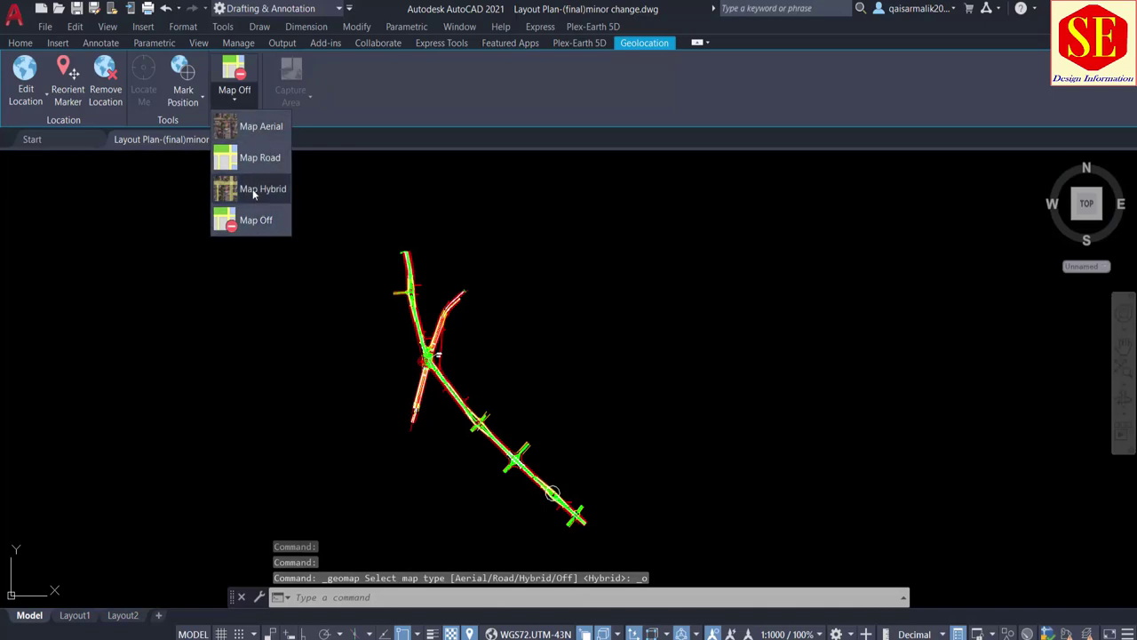
click(254, 190)
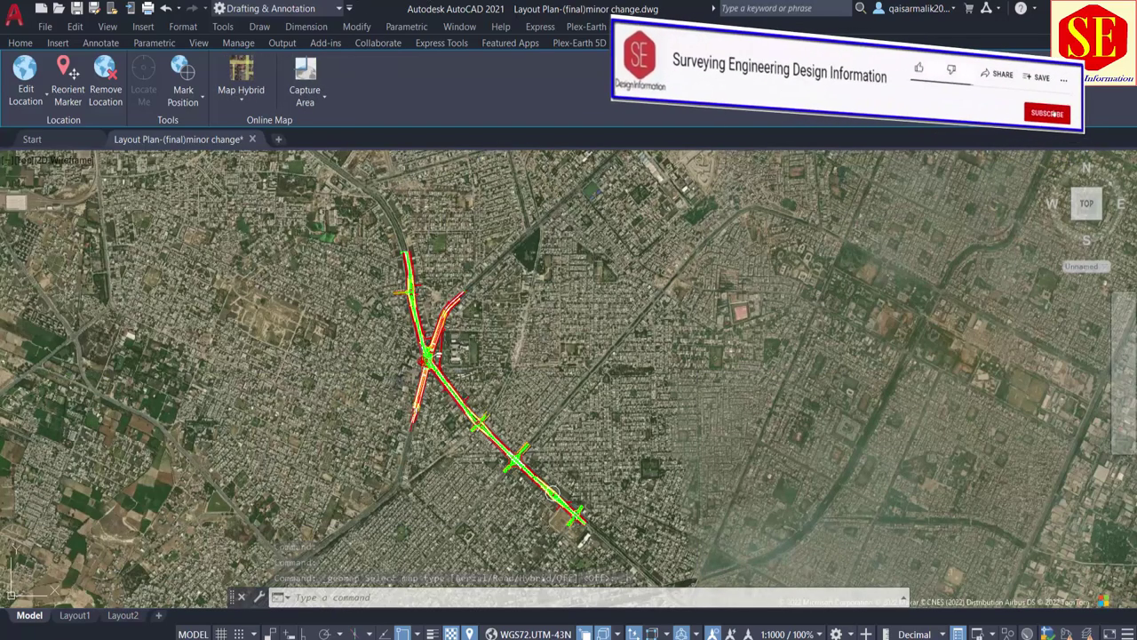
Step: Zoom in on the junction over the hybrid aerial map
scroll(412, 375, up, 2)
scroll(462, 347, up, 1)
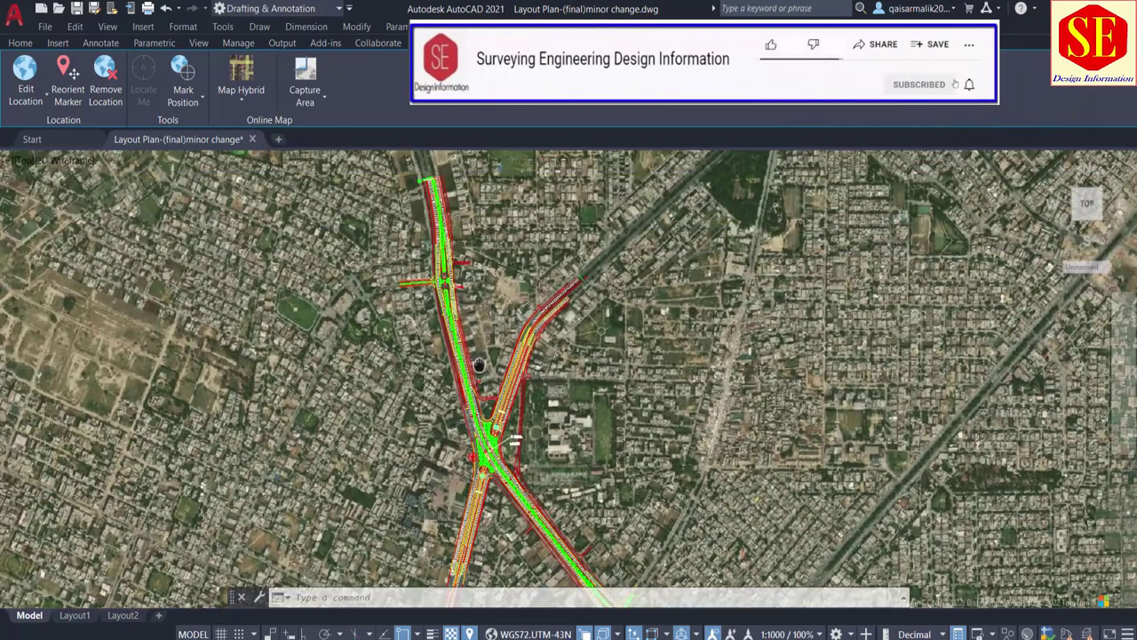
scroll(462, 347, up, 1)
scroll(462, 347, up, 1)
scroll(462, 347, up, 1)
scroll(684, 427, down, 1)
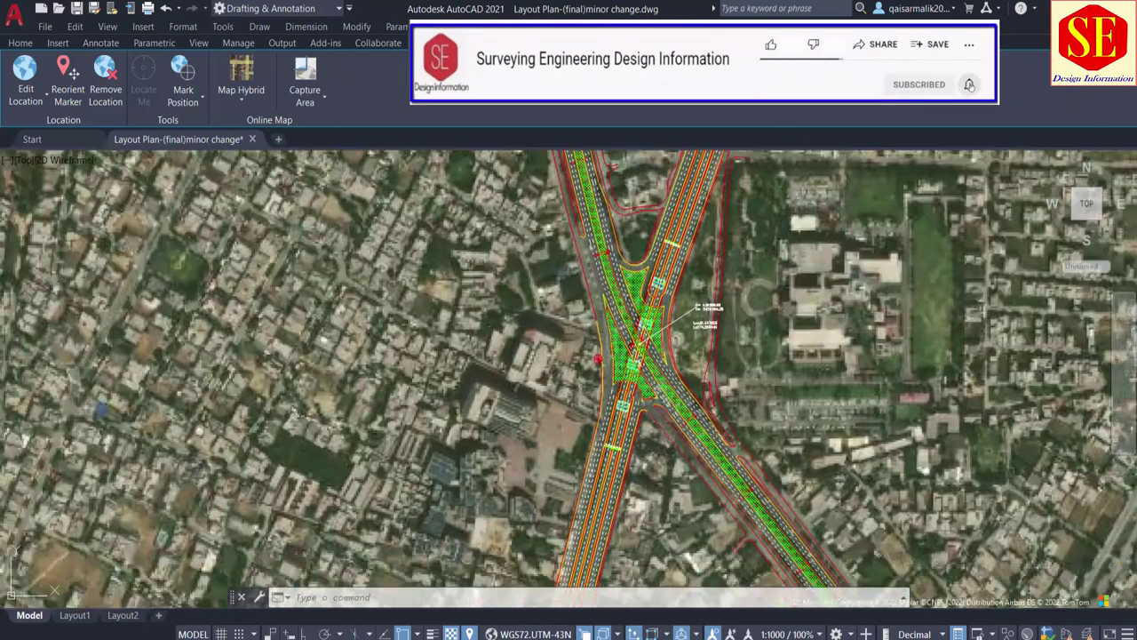
scroll(684, 426, down, 1)
scroll(685, 426, down, 1)
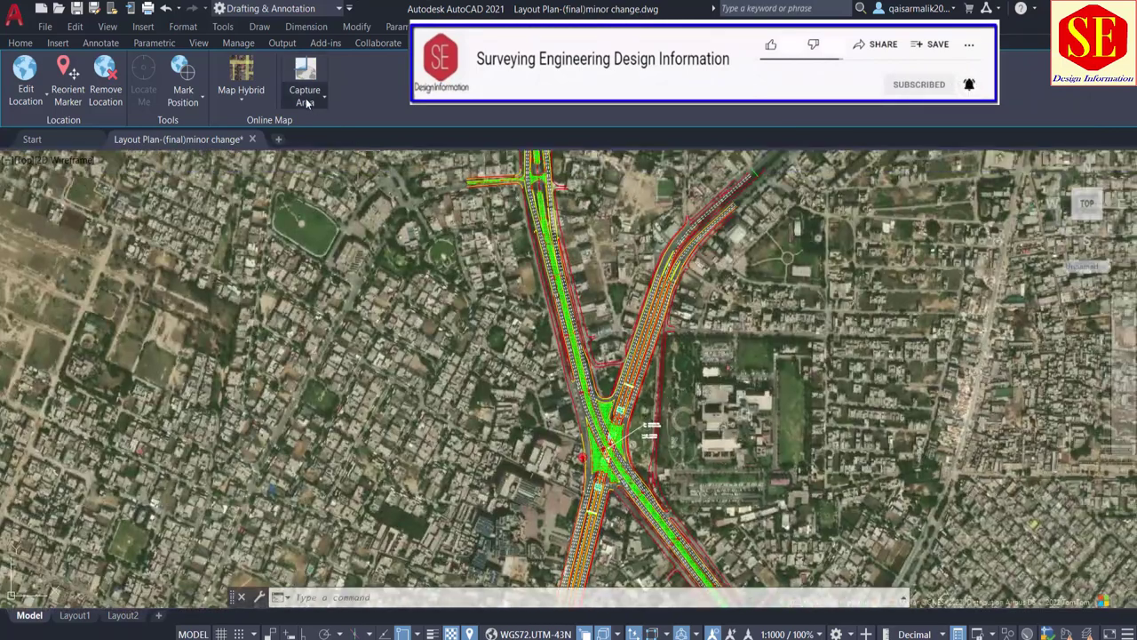
Step: Cancel the stray selection window and show the Capture Area options
click(397, 258)
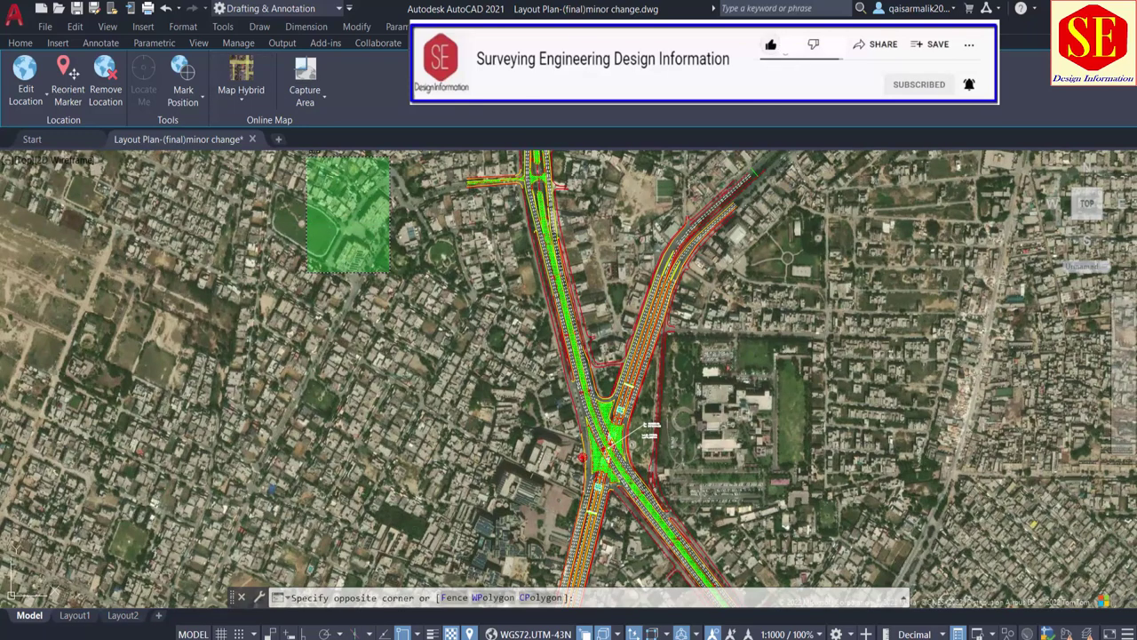
key(Escape)
click(305, 98)
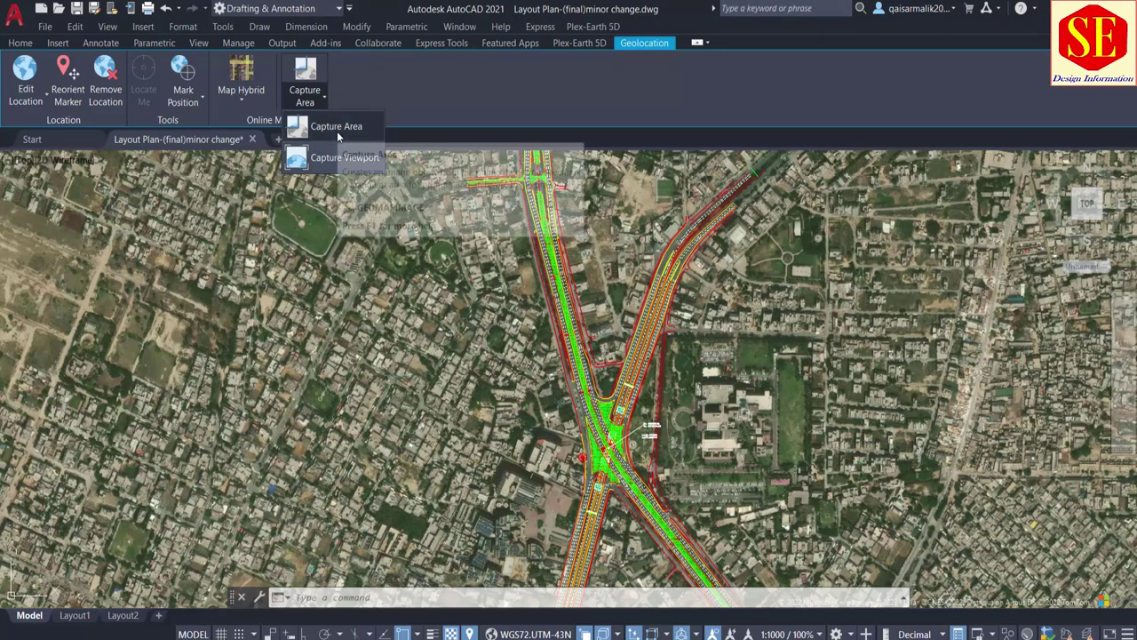
Step: Capture an aerial image area between two corners around the interchange junction
click(336, 130)
click(410, 252)
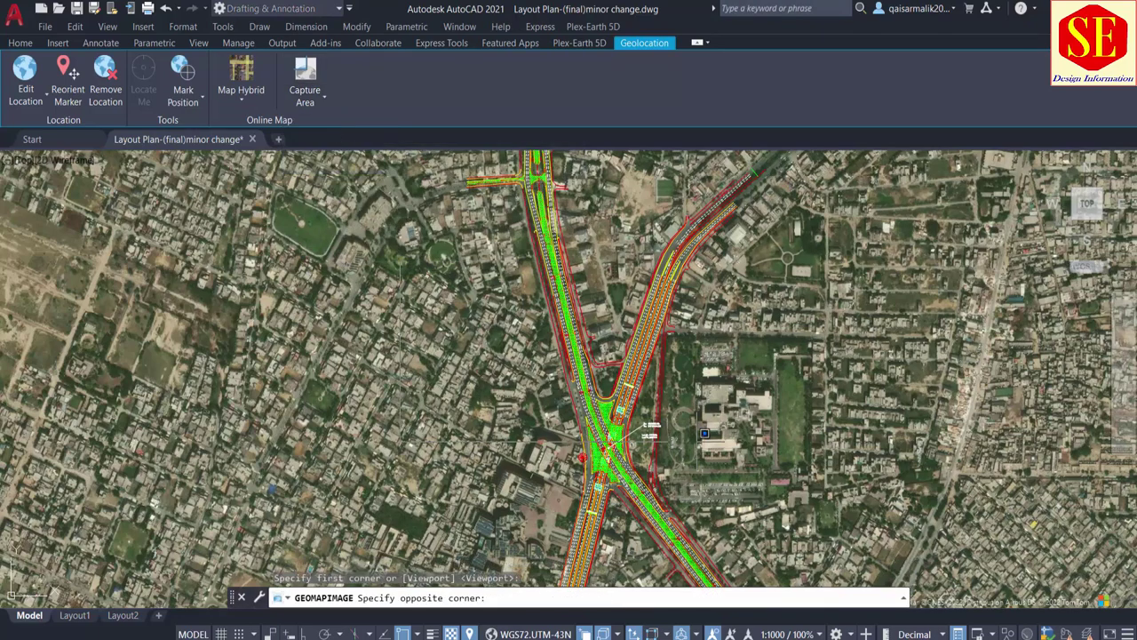
scroll(579, 442, down, 2)
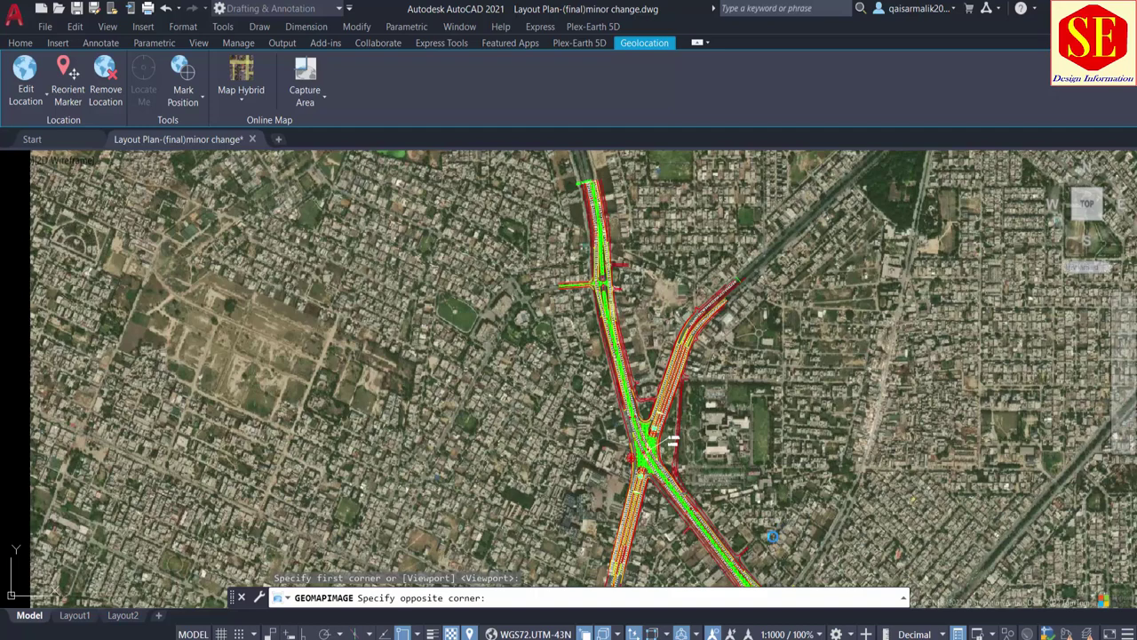
click(772, 536)
Step: Turn the live map off, keeping the captured tile, and adjust the view
click(238, 103)
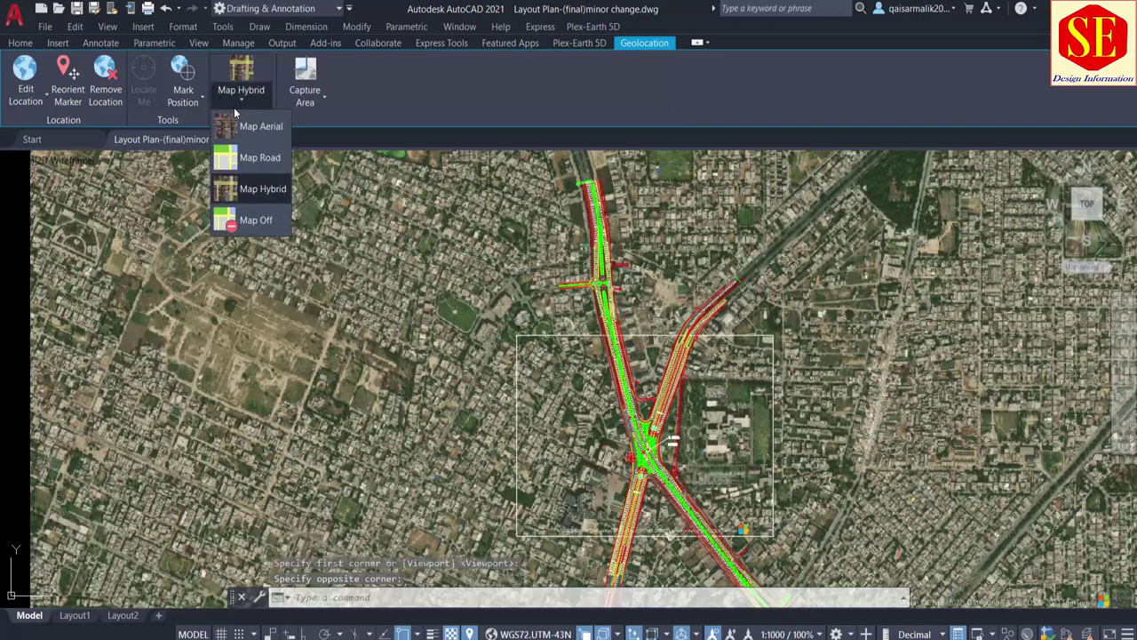
click(258, 221)
scroll(670, 478, up, 4)
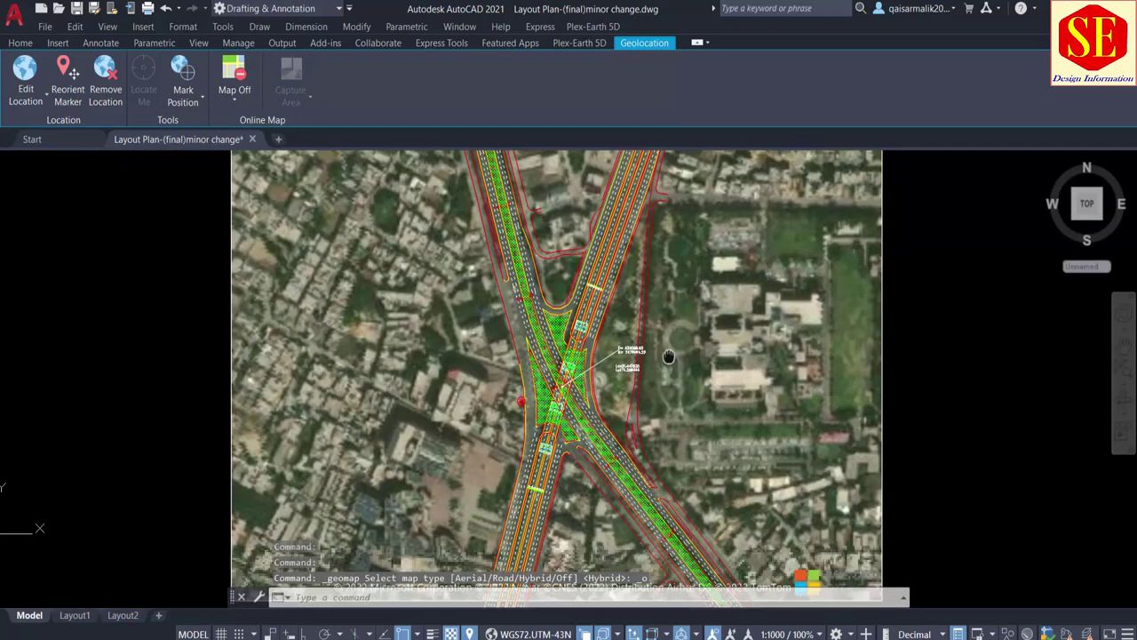
scroll(671, 478, up, 2)
scroll(578, 370, down, 3)
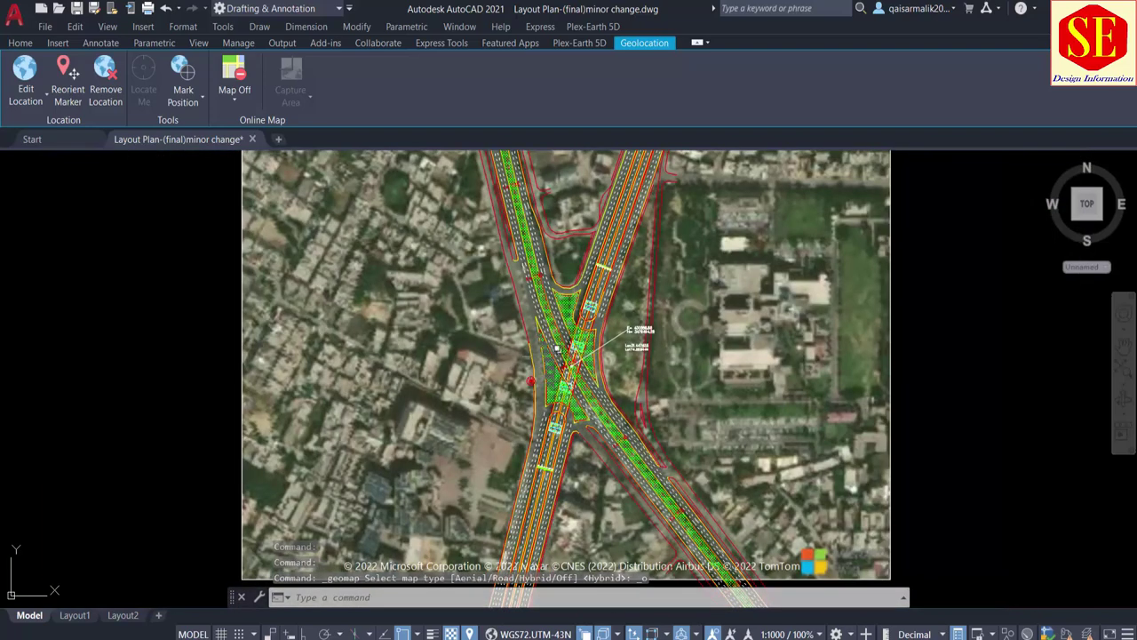
mouse_move(516, 400)
middle_down()
mouse_move(536, 373)
mouse_move(586, 384)
mouse_move(676, 369)
mouse_move(535, 439)
mouse_move(622, 391)
mouse_move(627, 344)
mouse_move(539, 380)
middle_up()
scroll(640, 386, down, 3)
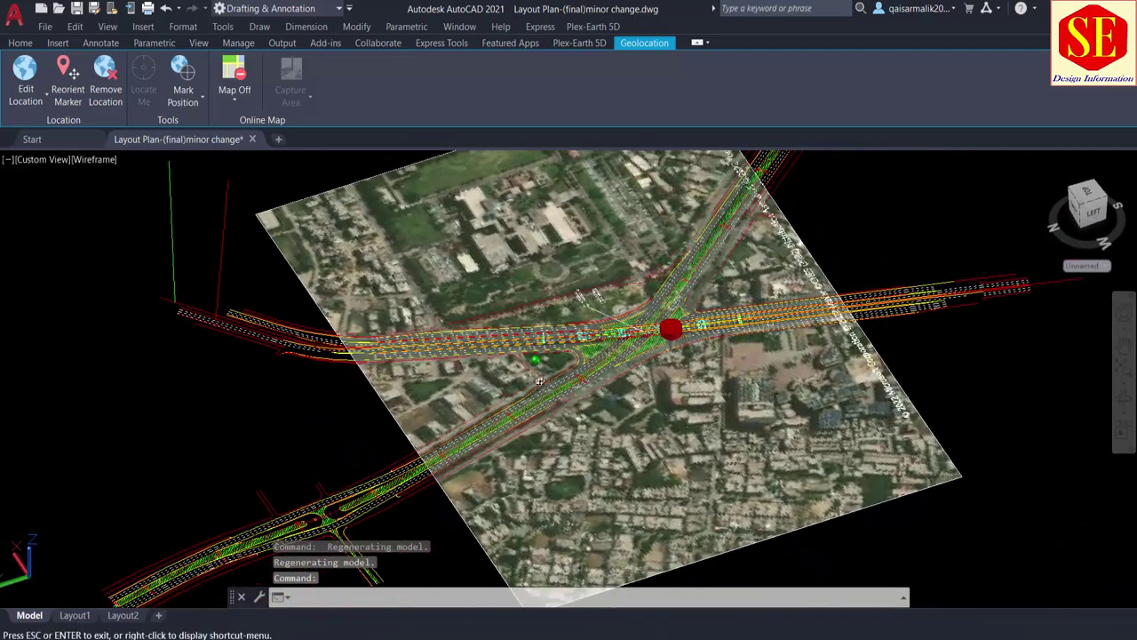
Step: Switch to the SW Isometric view and zoom in
click(108, 26)
mouse_move(131, 259)
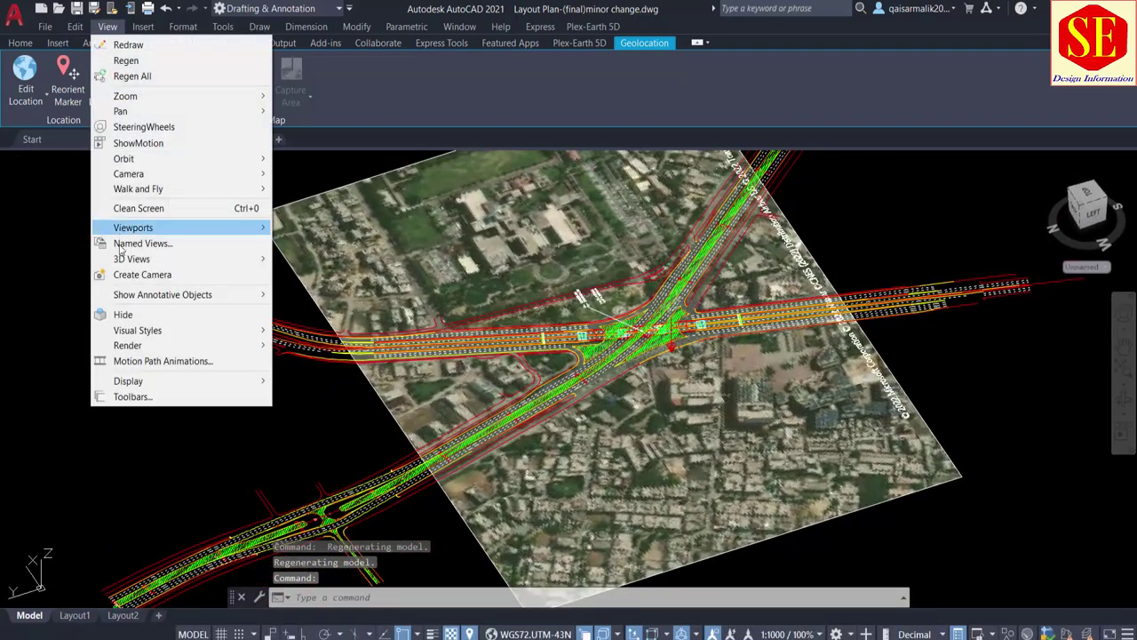
click(319, 416)
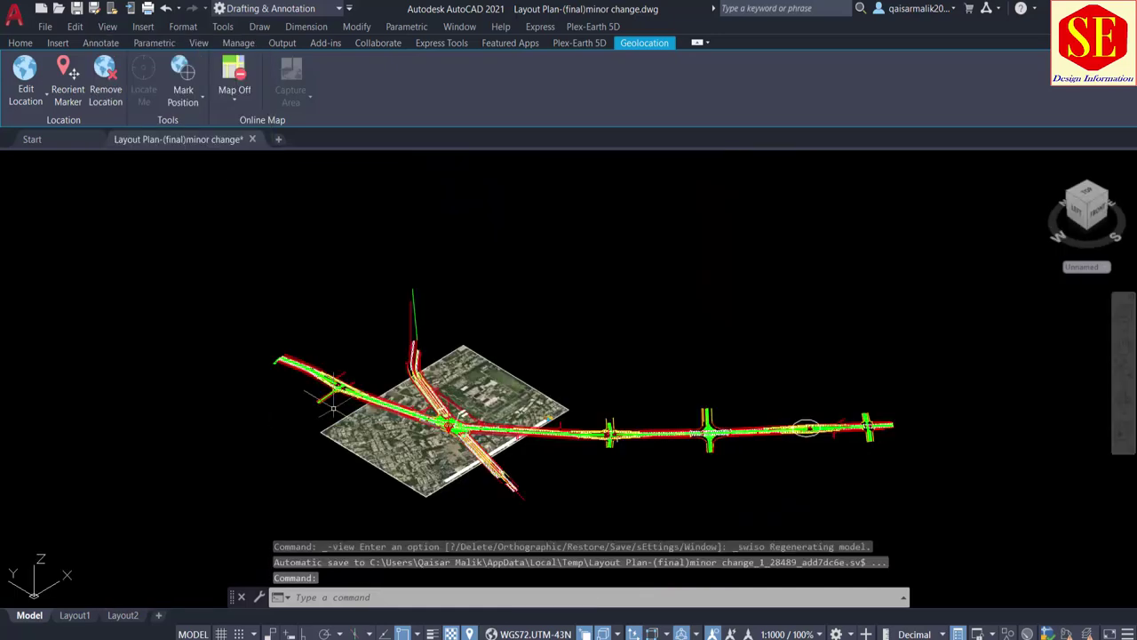
scroll(391, 445, up, 5)
scroll(521, 337, up, 1)
scroll(520, 338, up, 1)
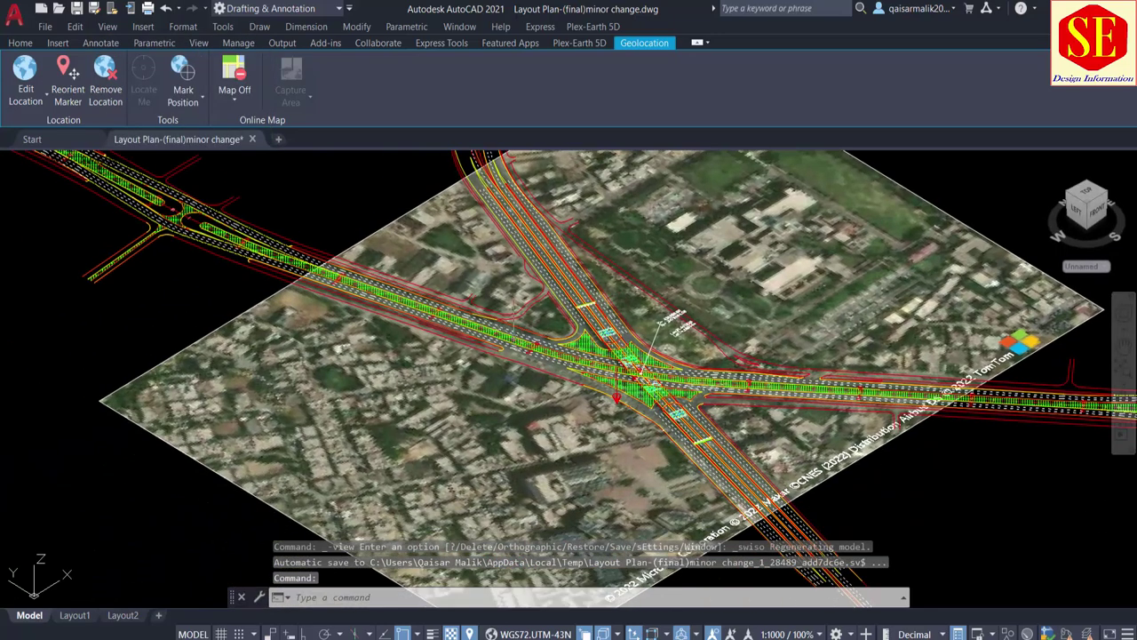
Step: Return to the Top plan view and zoom out
click(107, 26)
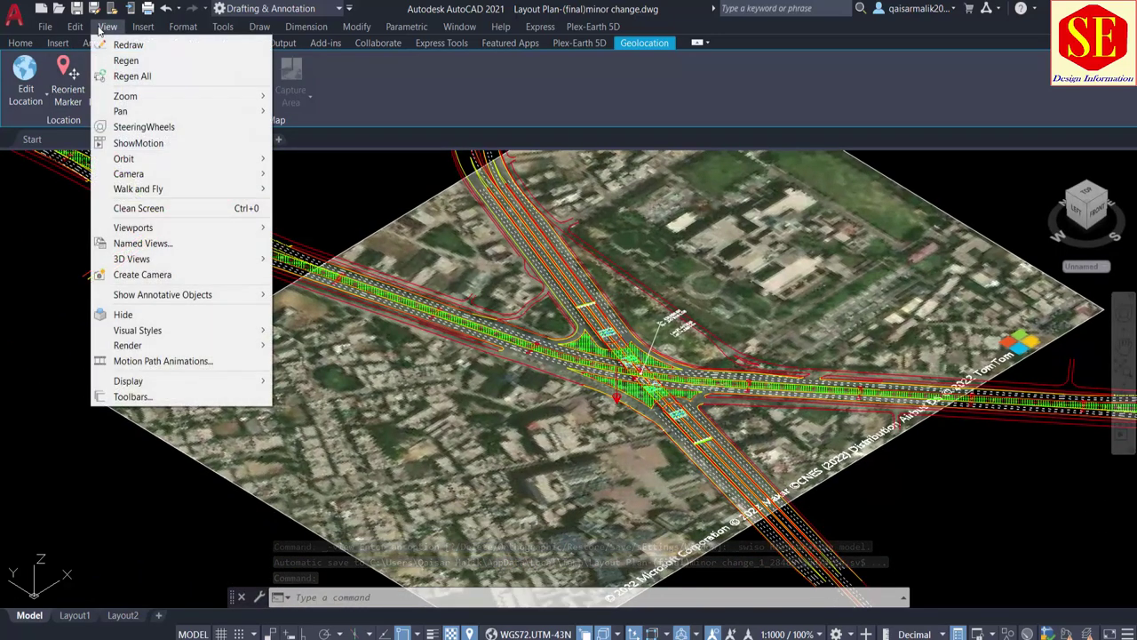
mouse_move(132, 259)
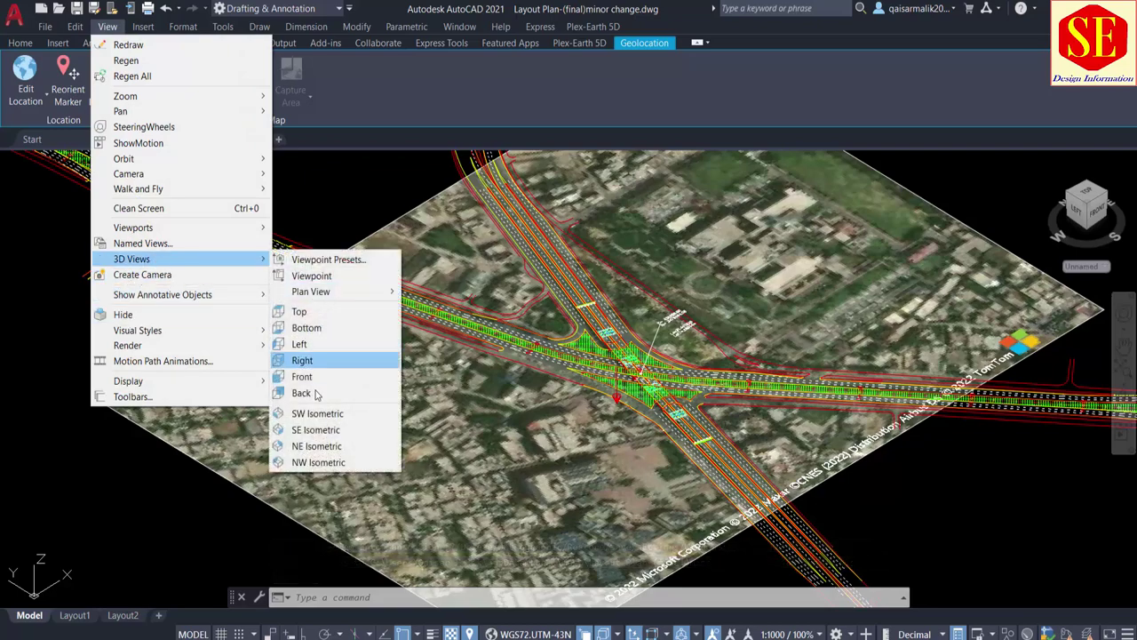
click(299, 311)
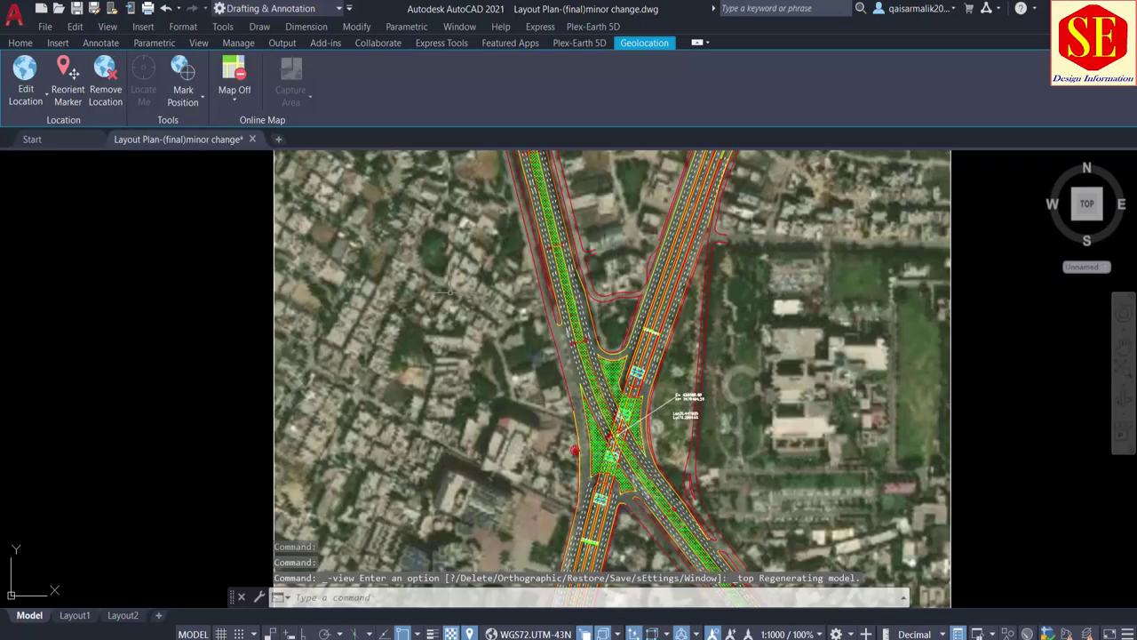
scroll(524, 302, down, 2)
Step: Turn Map Aerial back on and capture the area around the lower junction
click(234, 98)
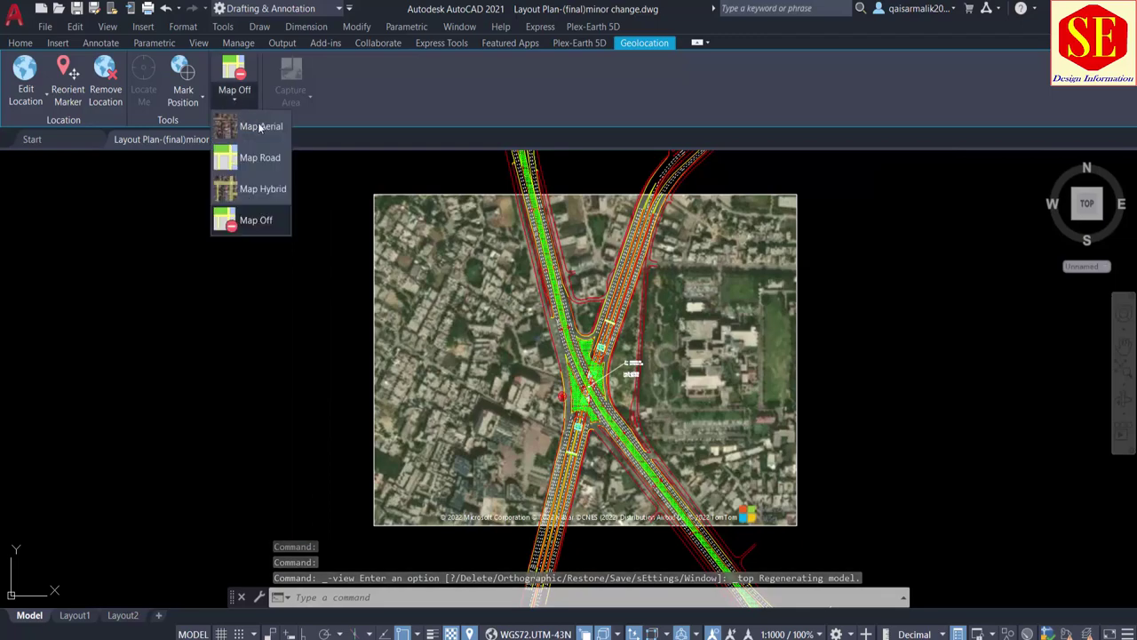
click(257, 132)
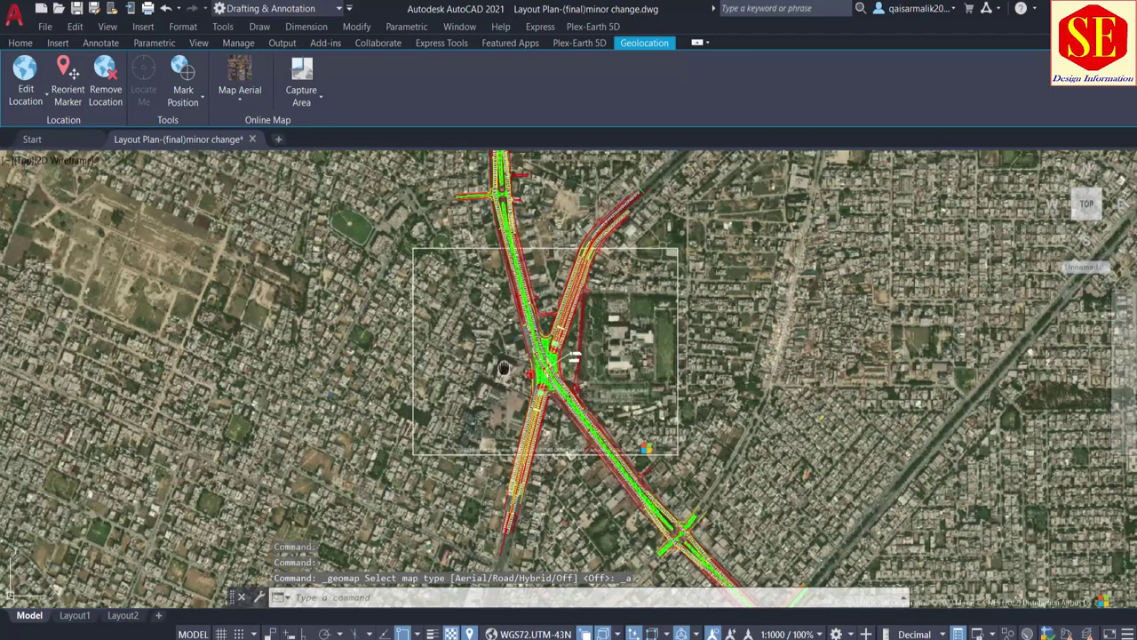
middle_drag(387, 269, 297, 91)
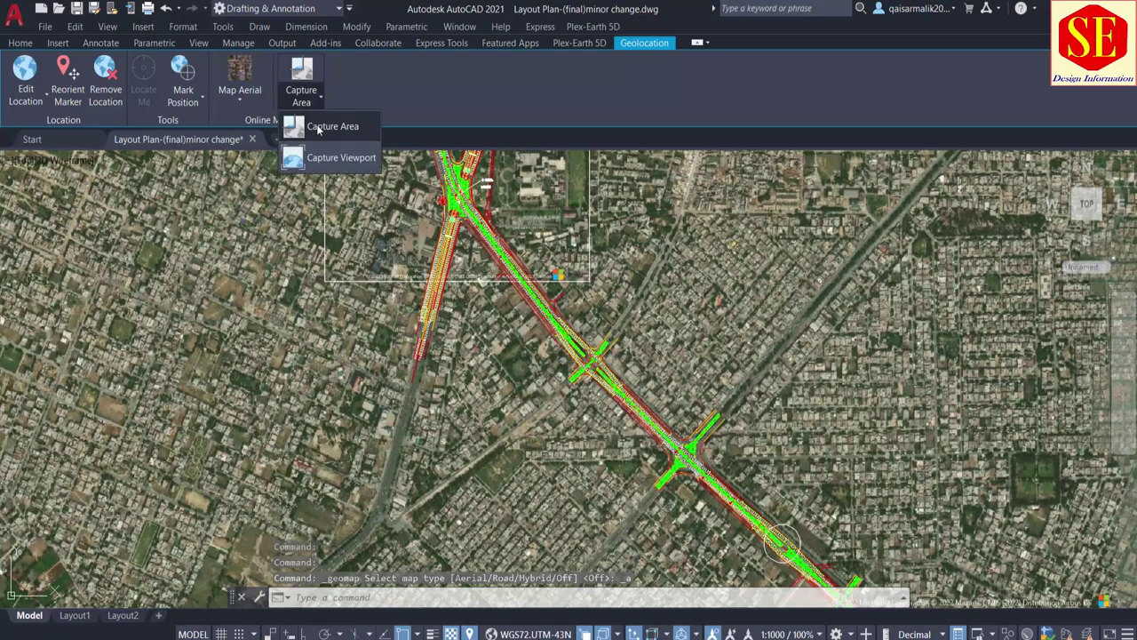
click(318, 129)
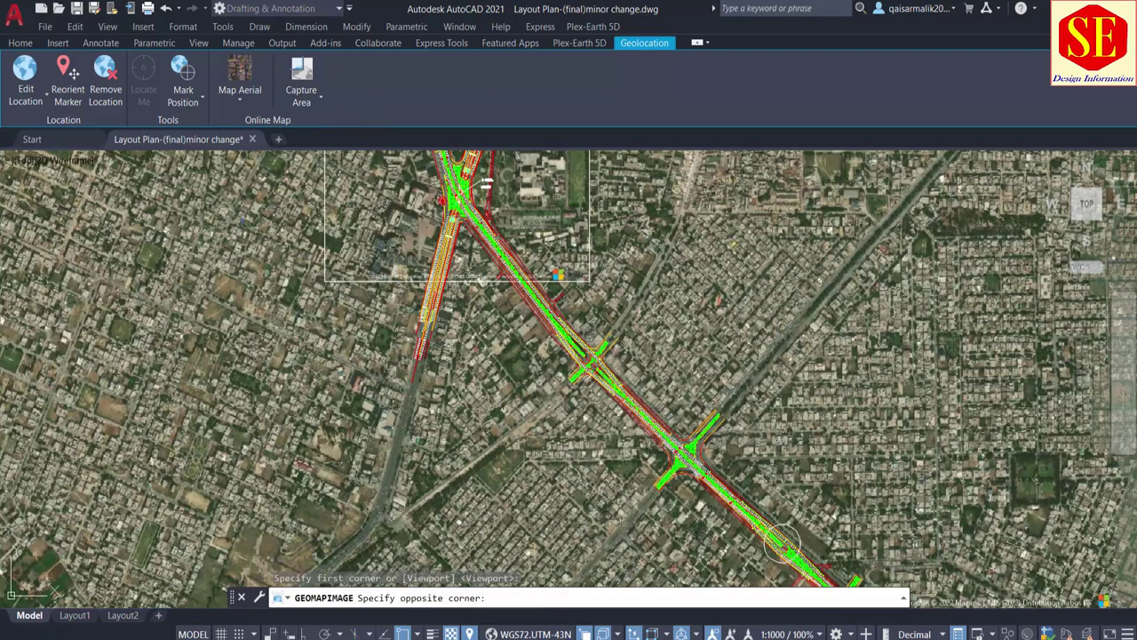
click(774, 523)
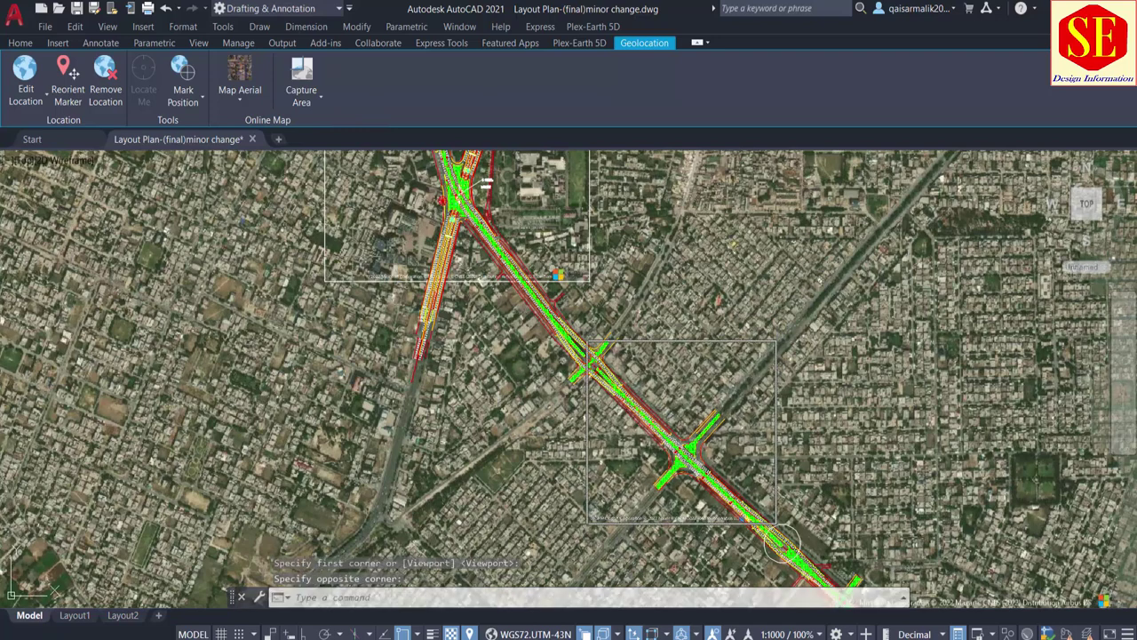
Step: Set the map to Map Off and pan around the captured tiles
click(240, 104)
click(276, 222)
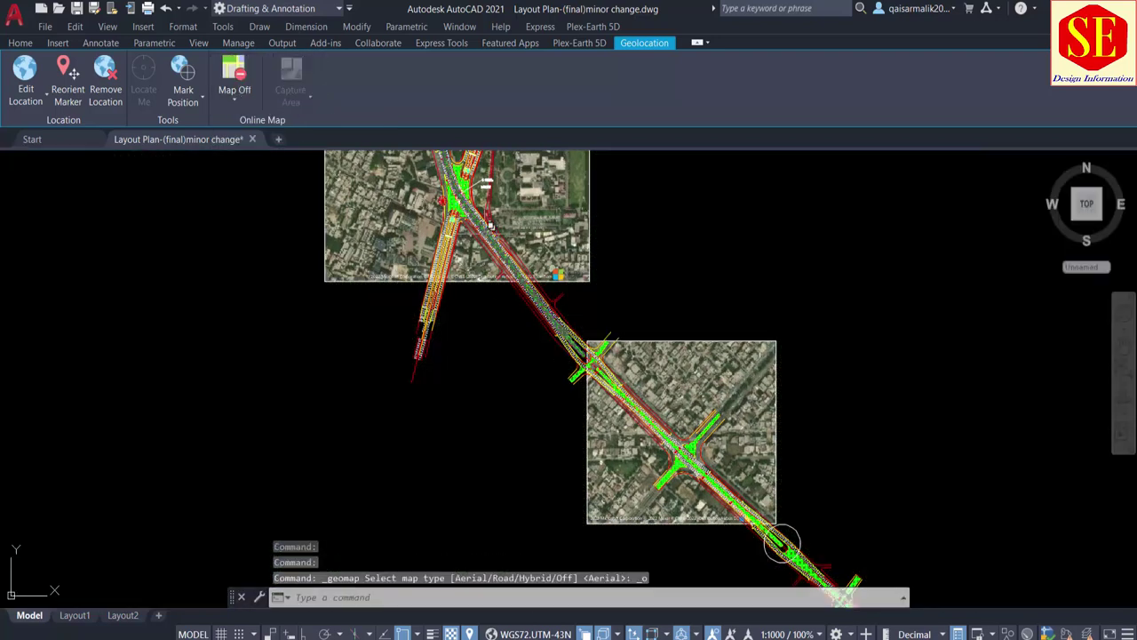
middle_drag(782, 544, 775, 597)
scroll(711, 533, up, 1)
scroll(710, 533, up, 3)
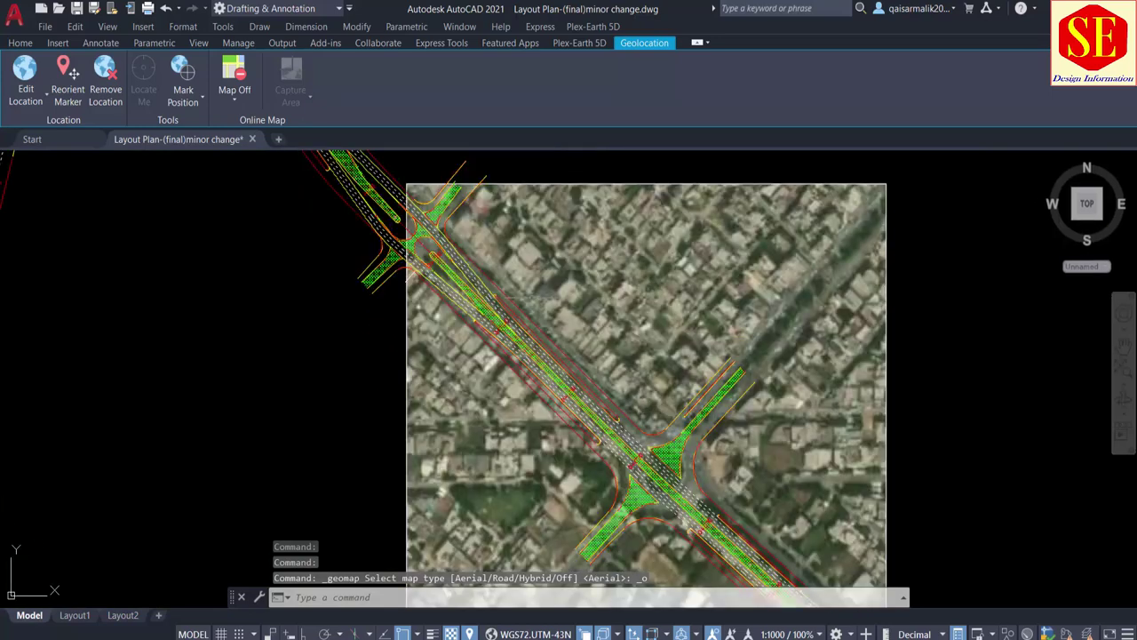
scroll(627, 364, down, 4)
middle_drag(624, 322, 642, 418)
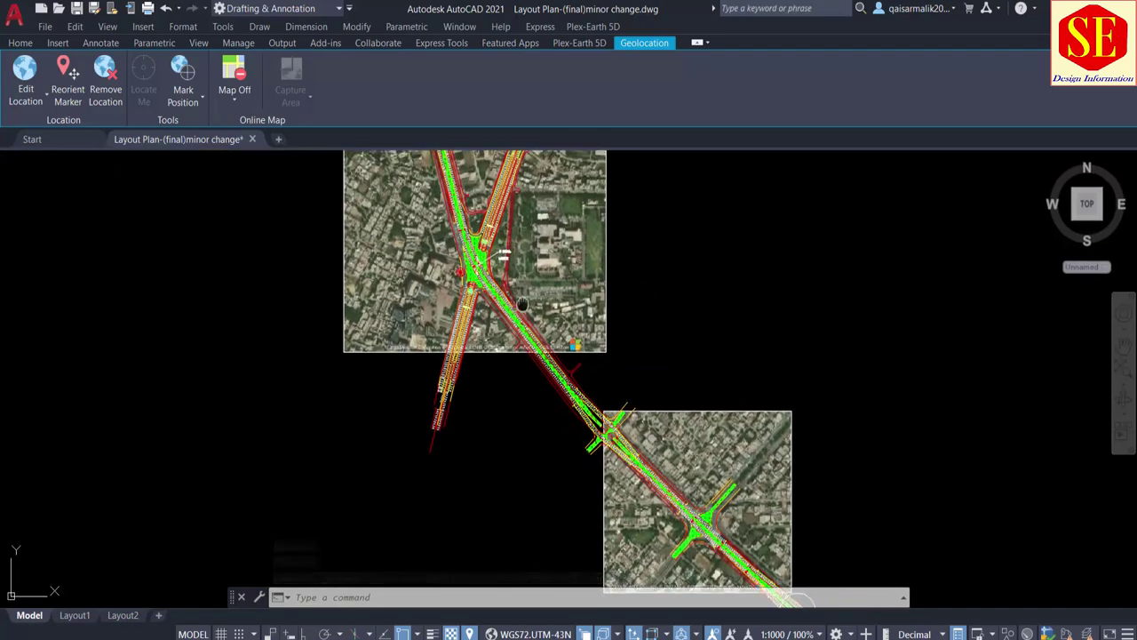
middle_drag(508, 216, 533, 238)
Step: Turn Map Aerial on and capture the image over the northern road stretch
click(238, 103)
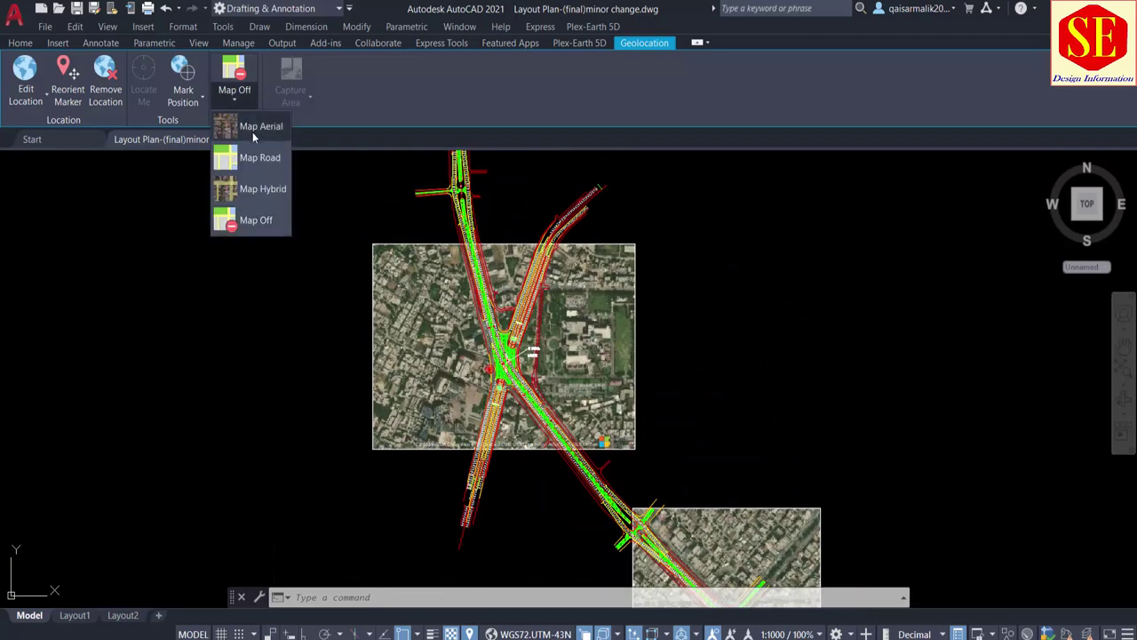
click(252, 132)
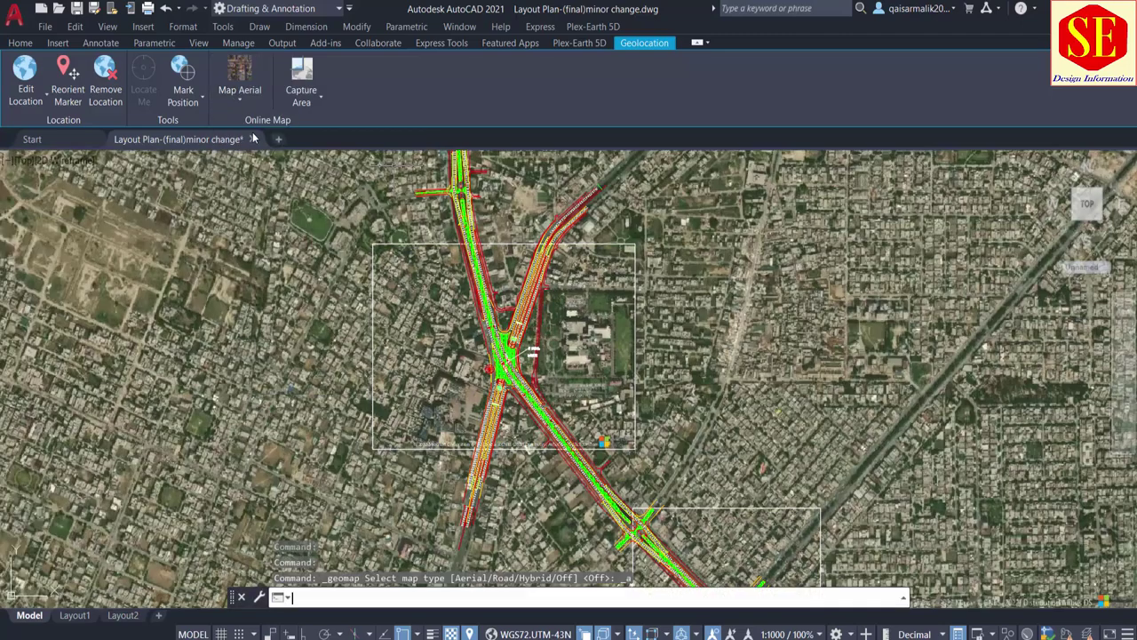
click(306, 98)
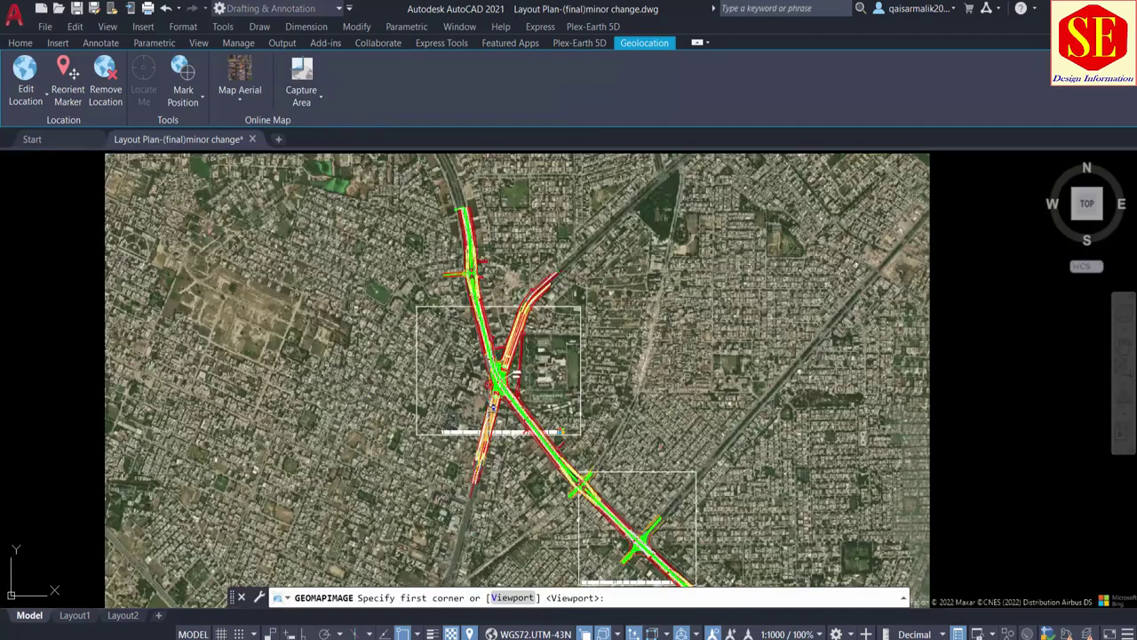
scroll(497, 355, down, 2)
scroll(479, 294, up, 5)
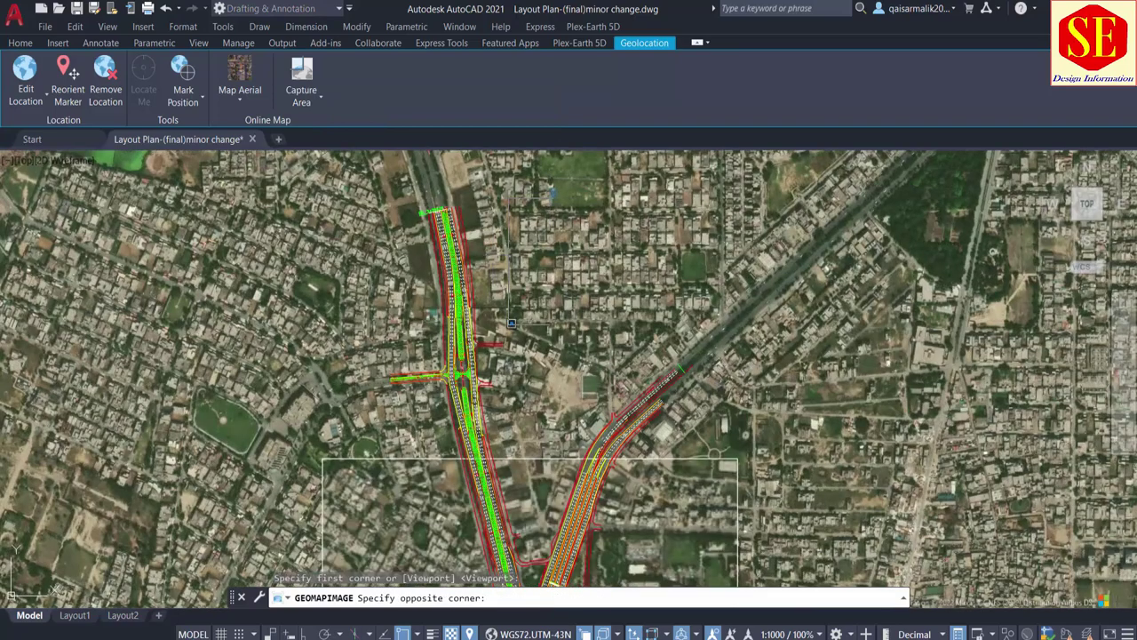
click(337, 417)
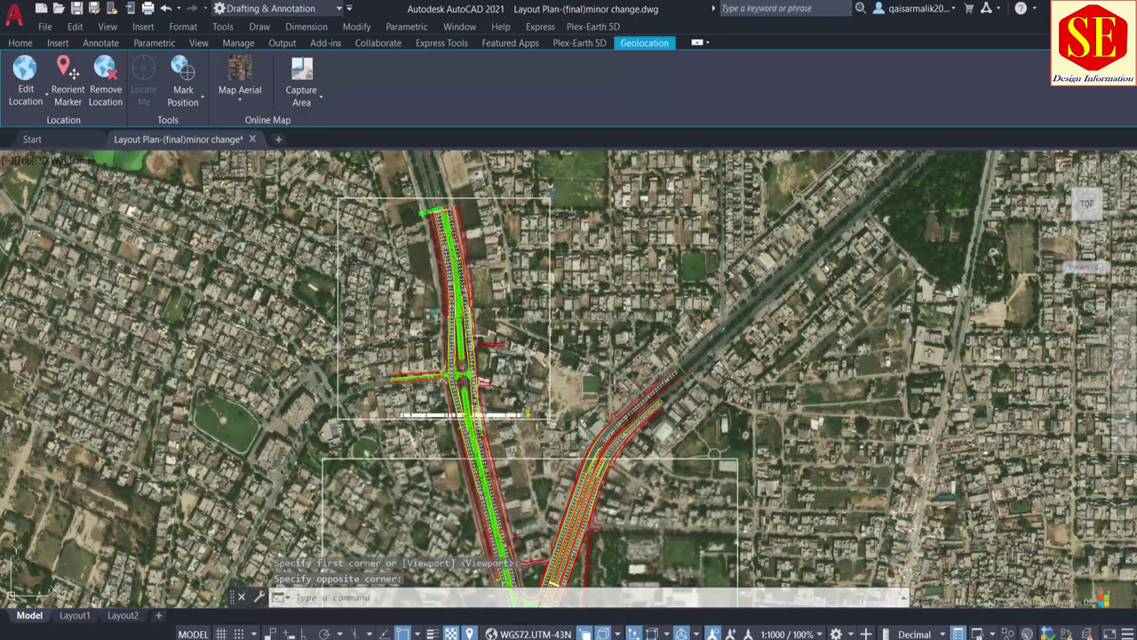
Step: Capture one large aerial image enclosing the whole route
scroll(352, 238, down, 4)
scroll(449, 526, up, 2)
scroll(488, 355, down, 4)
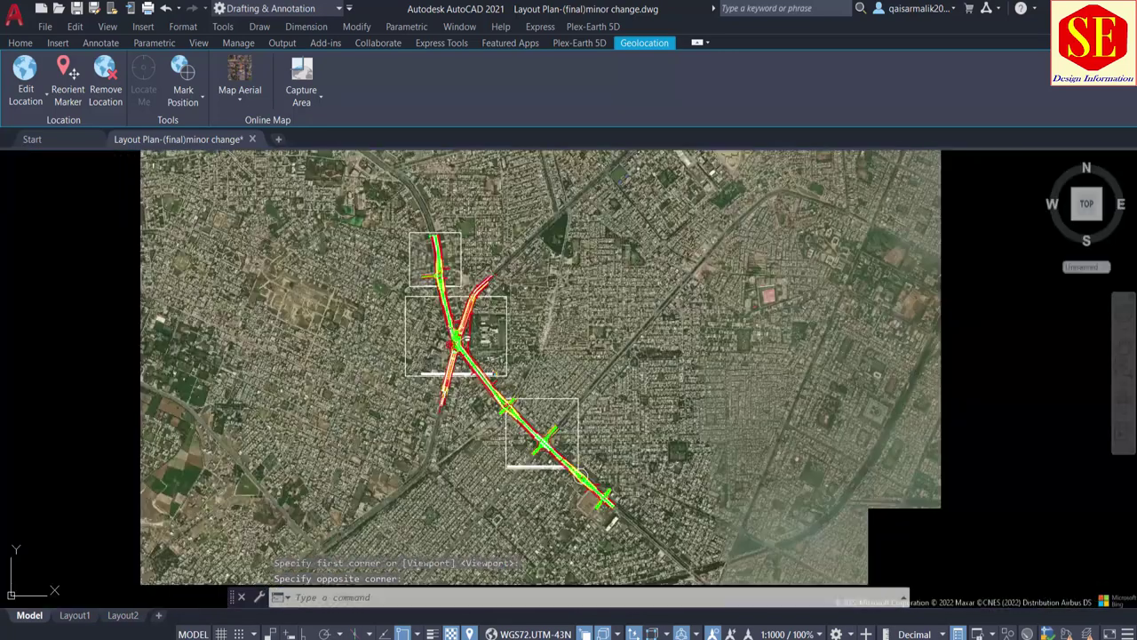
click(302, 78)
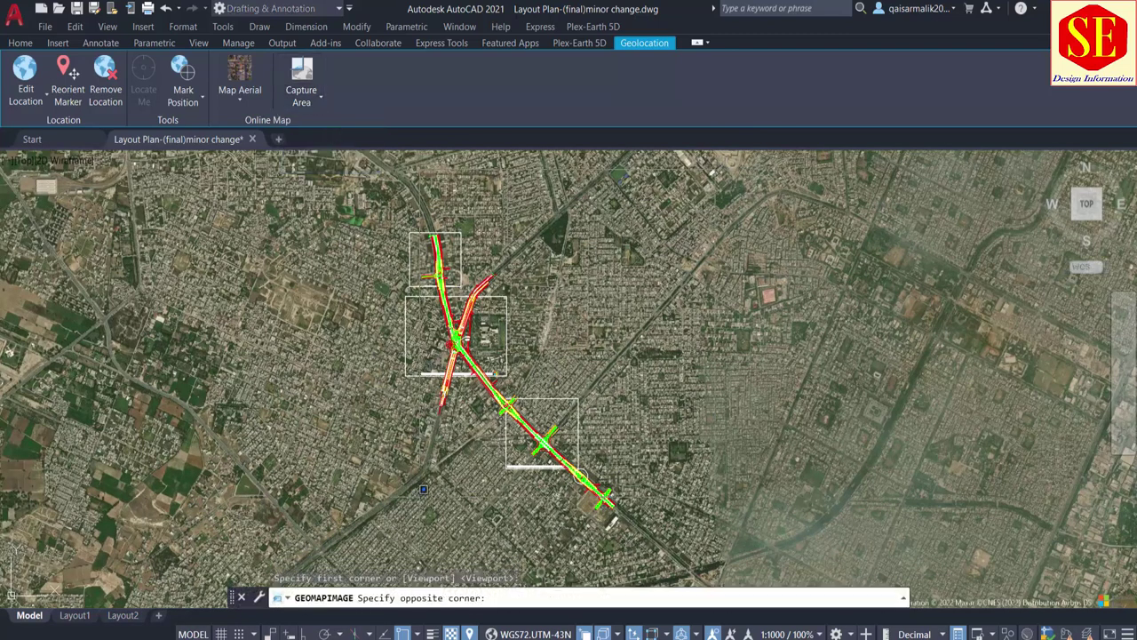
click(715, 515)
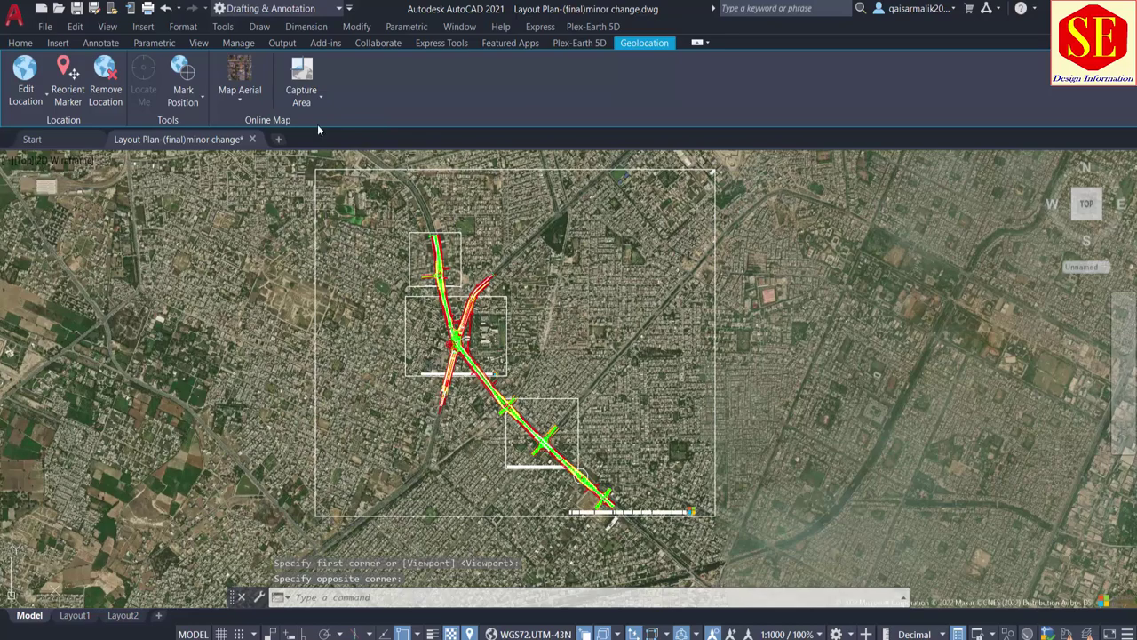
Step: Check the captured image with Map Off, then switch Map Aerial back on
click(256, 106)
click(255, 220)
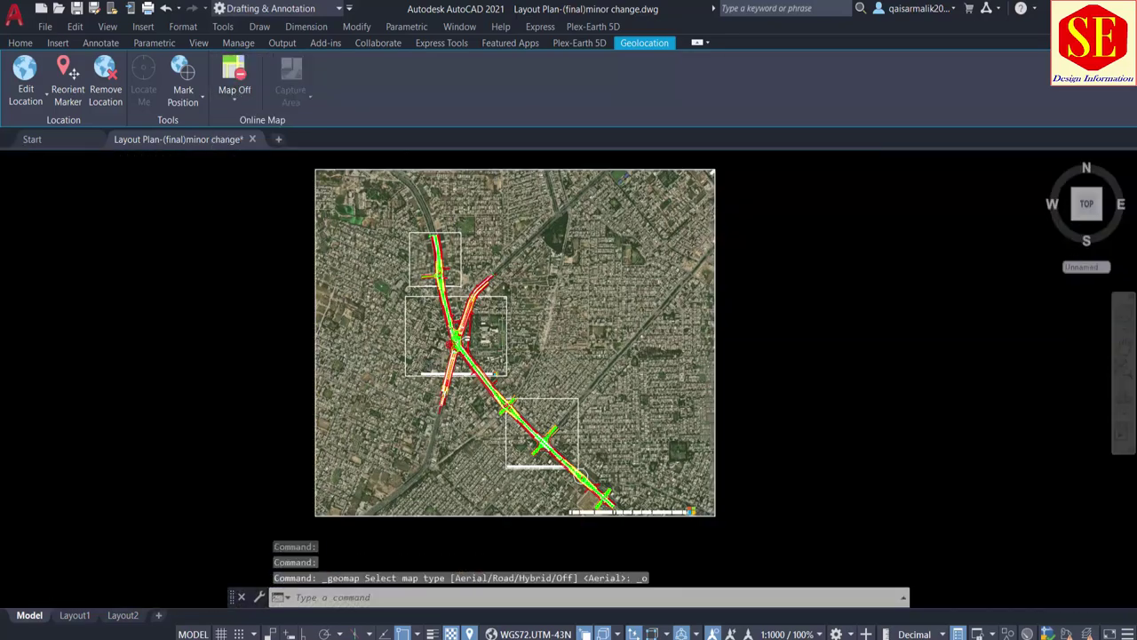
scroll(591, 320, up, 3)
scroll(591, 320, down, 1)
middle_drag(456, 362, 616, 416)
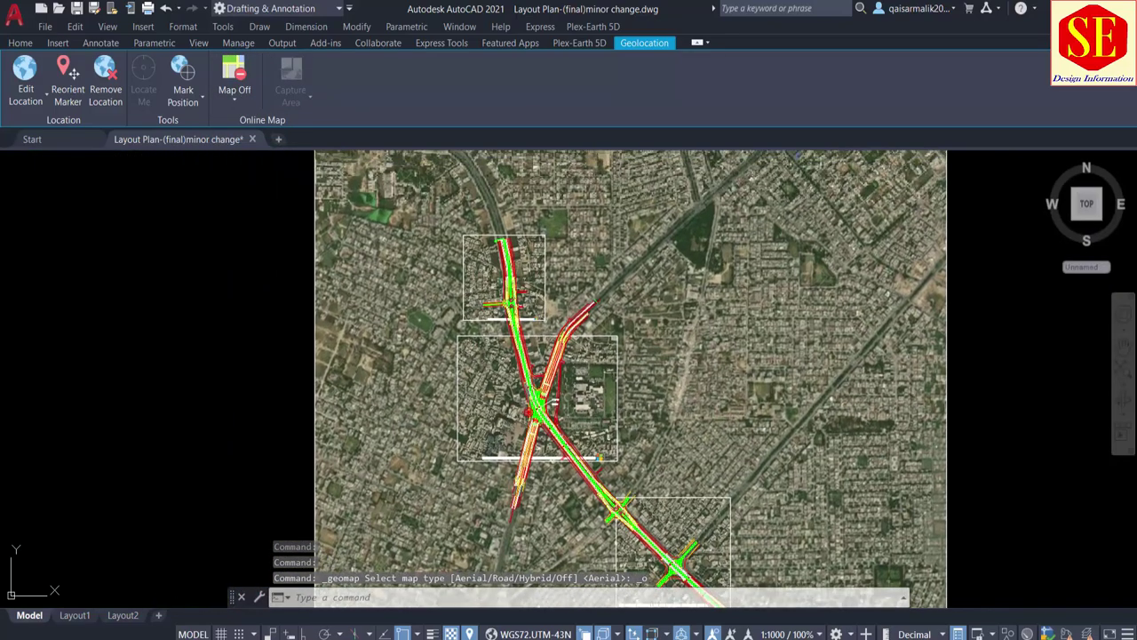
click(228, 96)
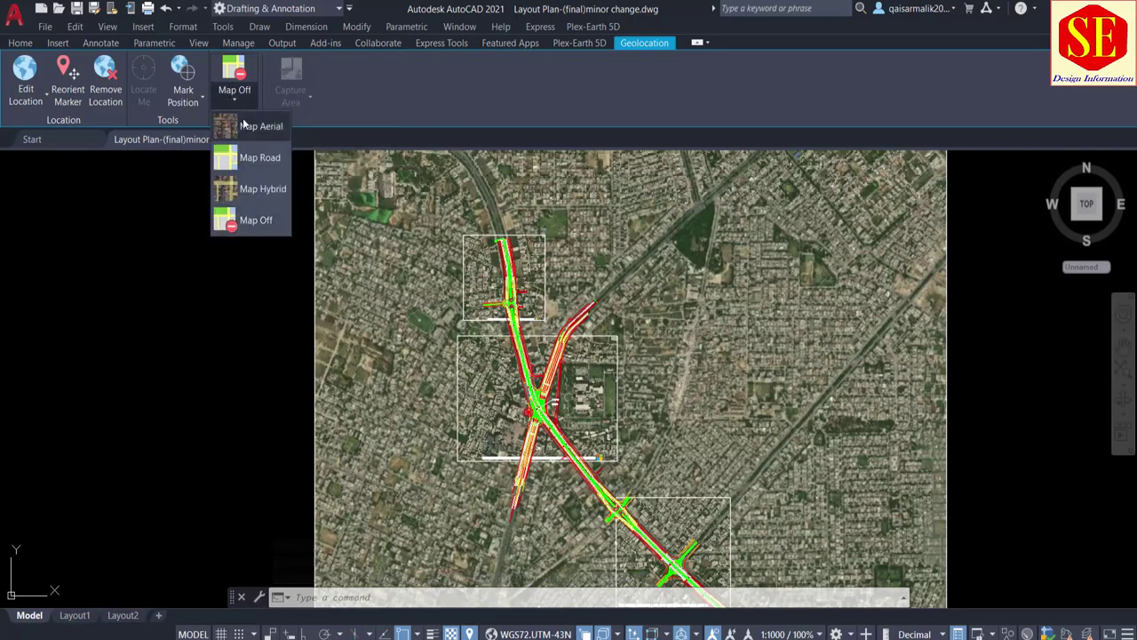
click(242, 124)
scroll(449, 422, down, 2)
scroll(449, 422, down, 1)
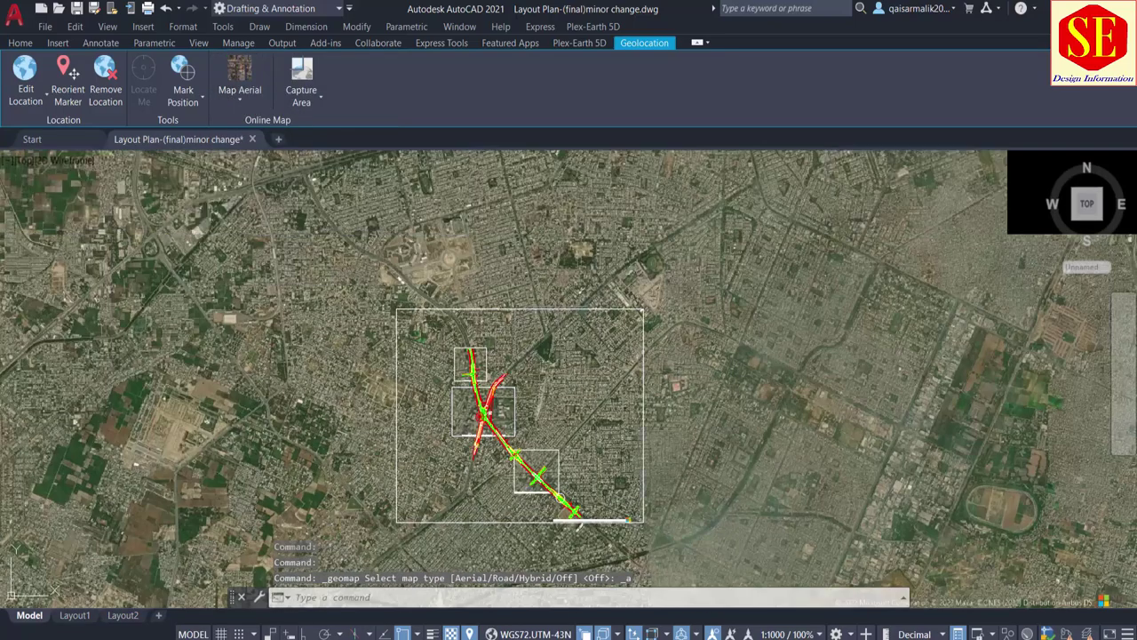
Step: Erase the large captured image and the northern and adjacent captured images
click(578, 521)
text(e)
key(Return)
scroll(475, 353, up, 1)
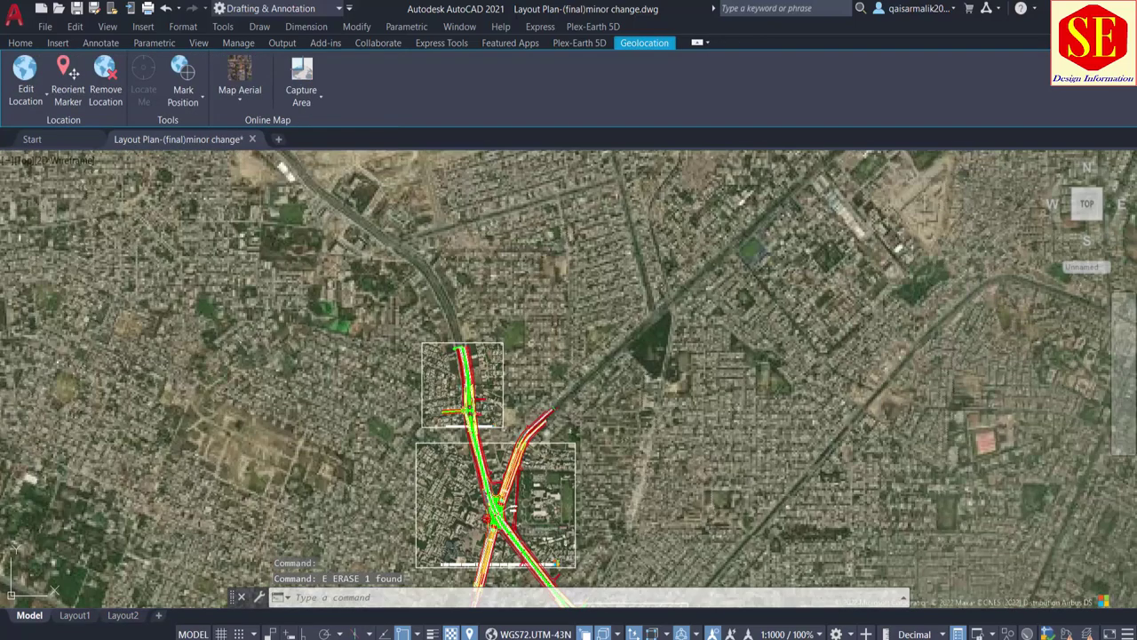
scroll(476, 353, up, 1)
click(503, 391)
key(Delete)
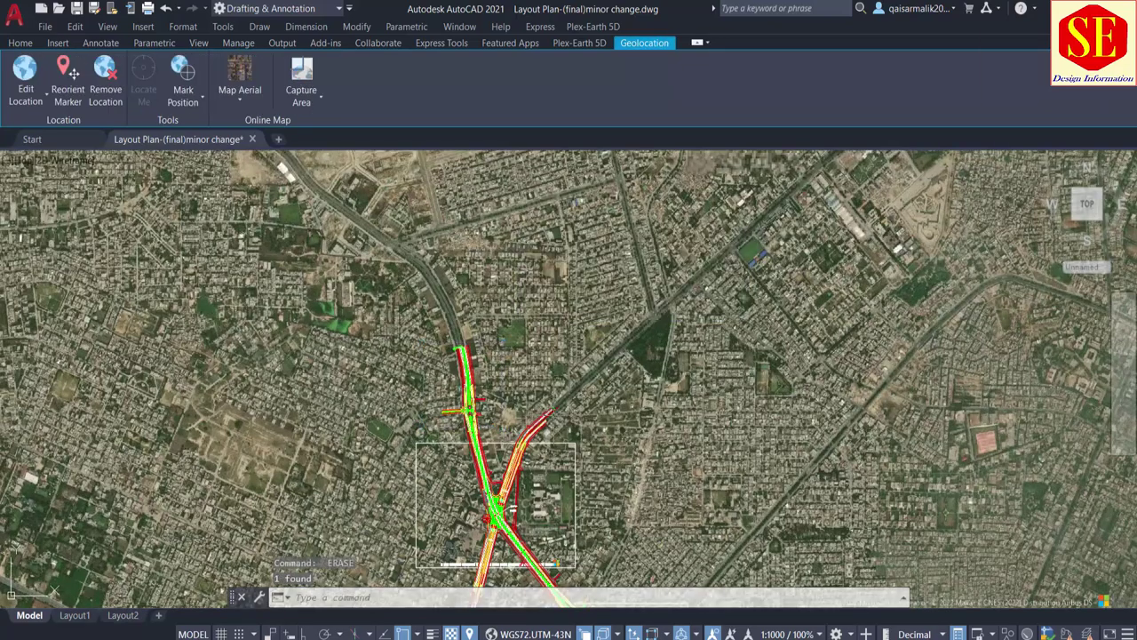
click(497, 565)
key(Delete)
middle_drag(498, 565, 484, 344)
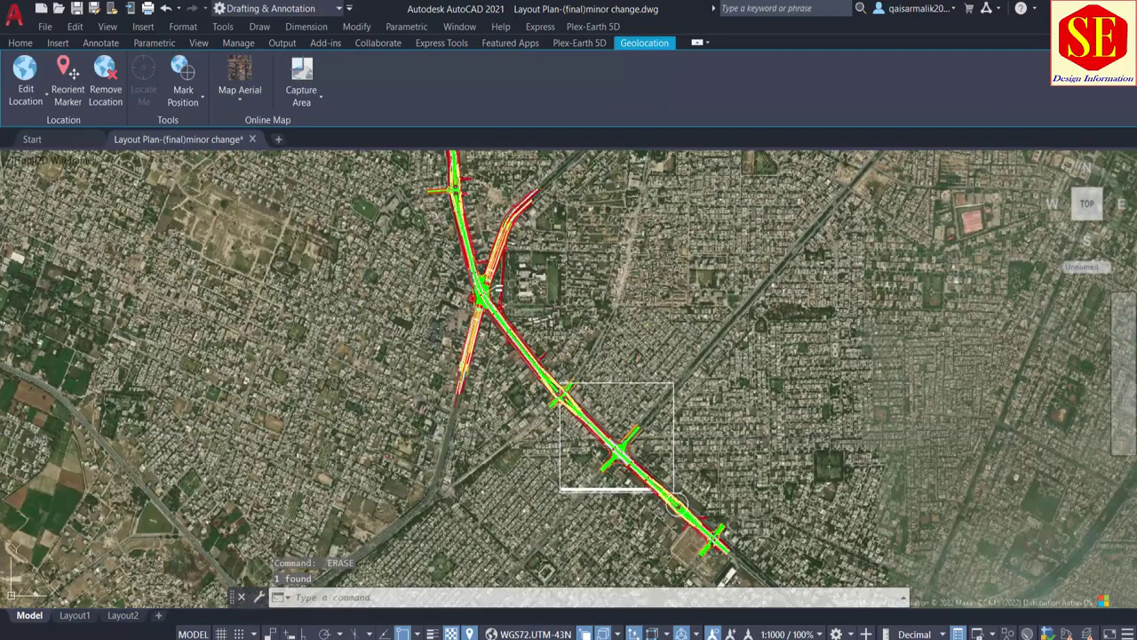
Step: Delete the lower-junction captured image, then zoom in and orbit into 3D
click(673, 494)
key(Delete)
scroll(515, 338, up, 1)
scroll(520, 333, up, 1)
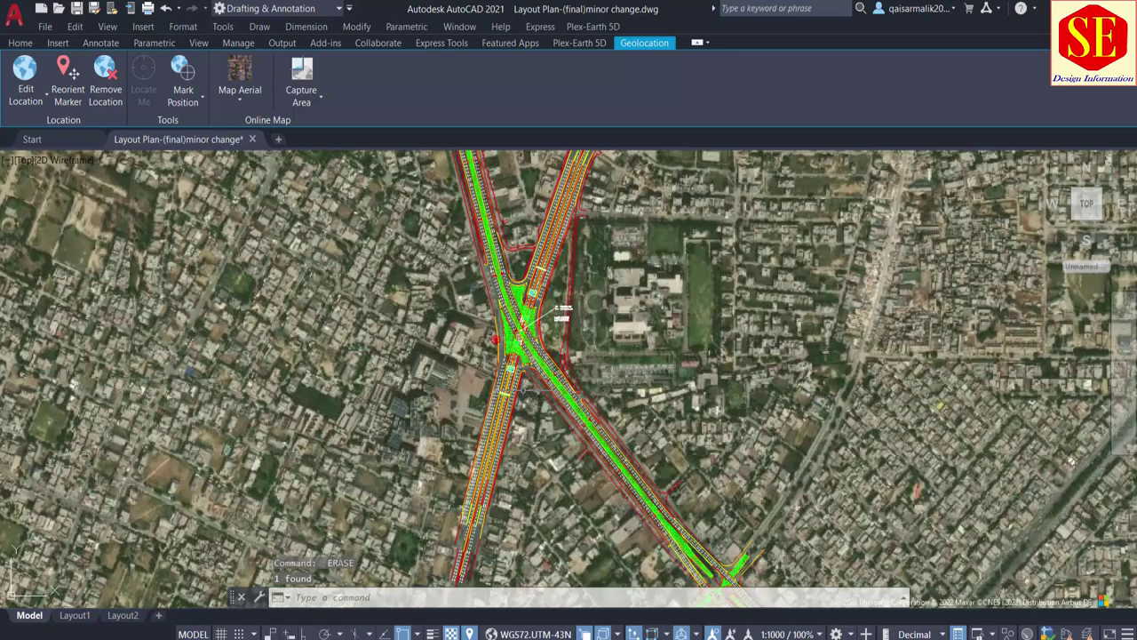
scroll(520, 373, up, 1)
scroll(520, 391, up, 1)
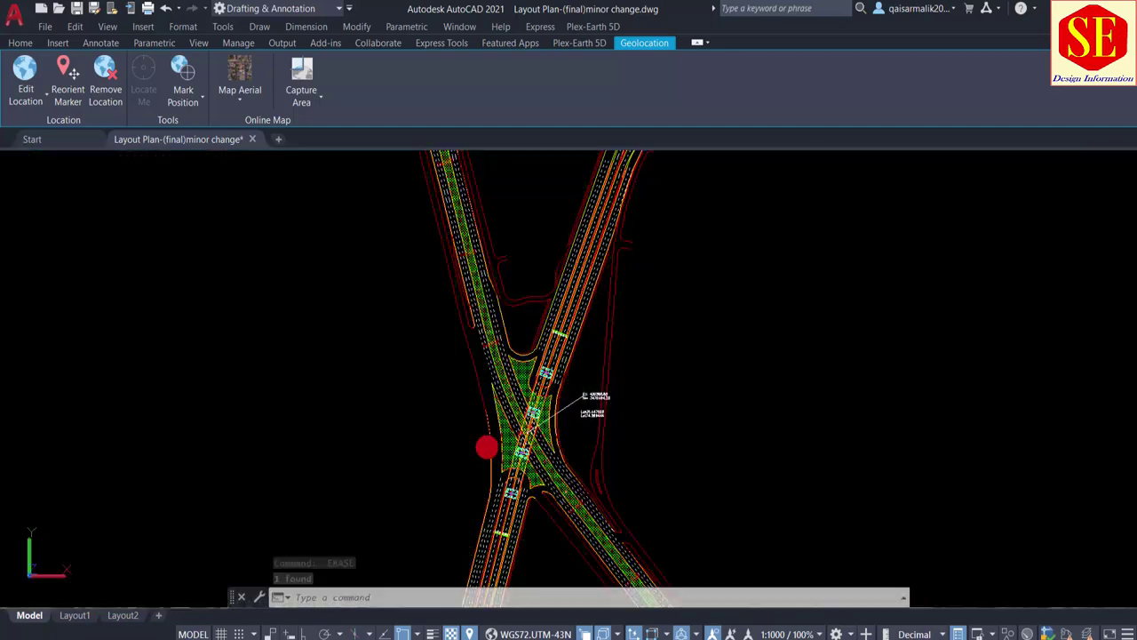
mouse_move(487, 447)
shift+middle_down()
mouse_move(589, 478)
mouse_move(629, 435)
mouse_move(617, 258)
mouse_move(786, 298)
shift+middle_up()
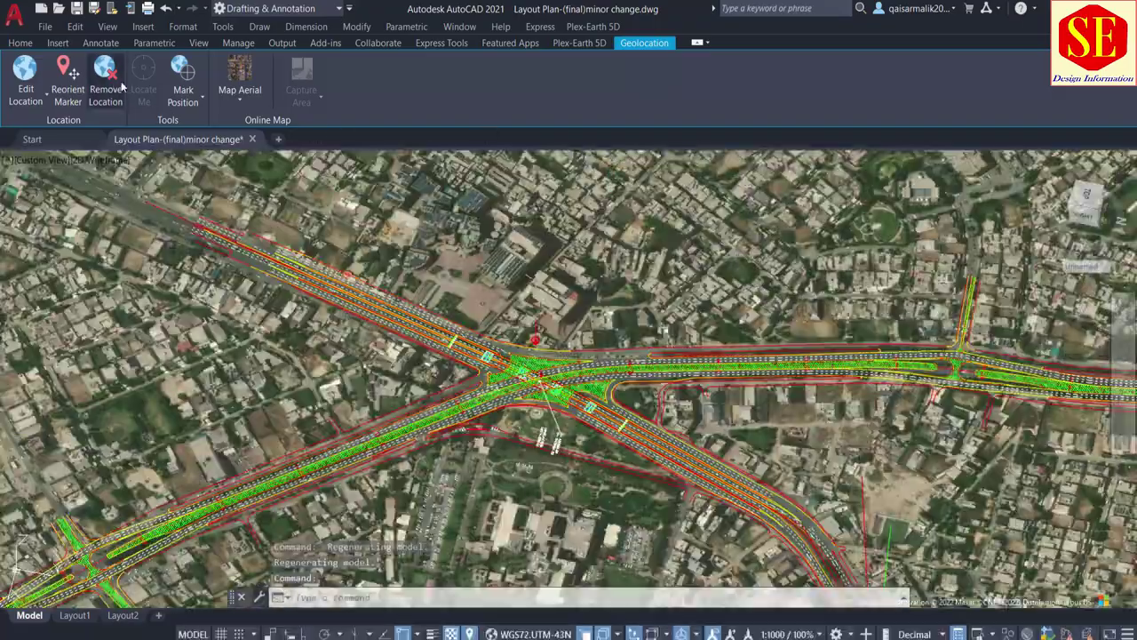
scroll(547, 373, down, 3)
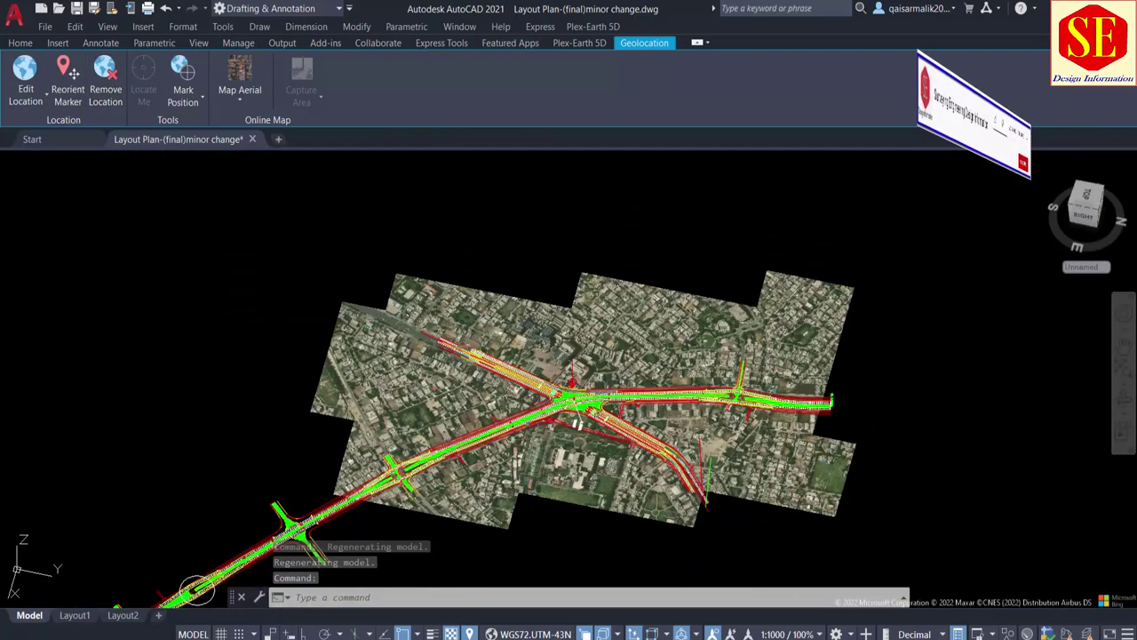
scroll(555, 378, down, 2)
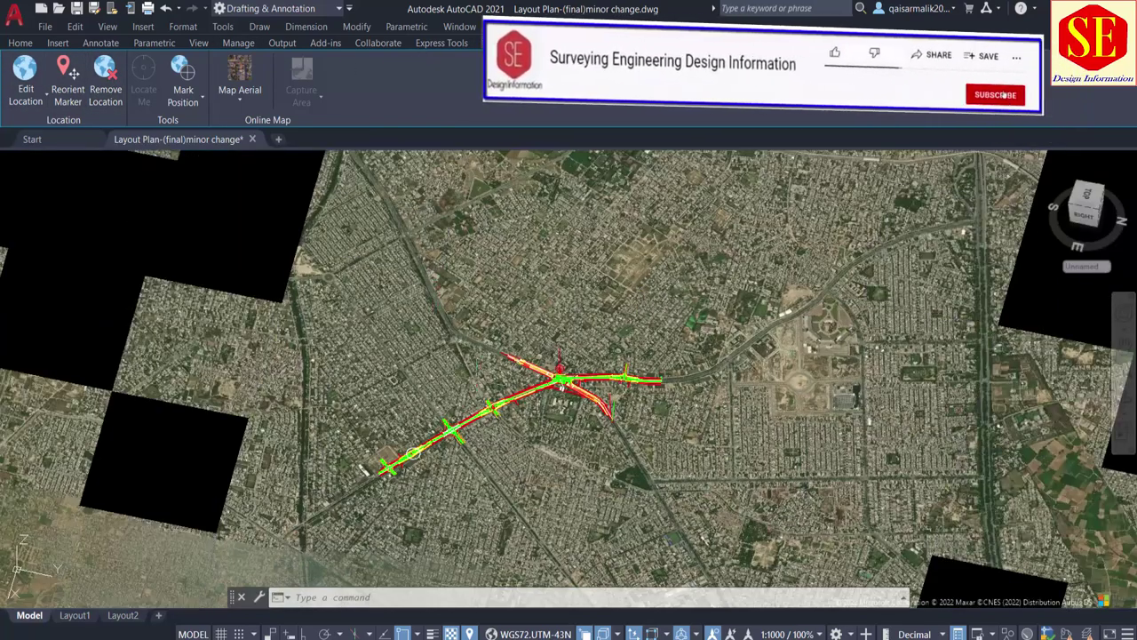
scroll(589, 375, up, 3)
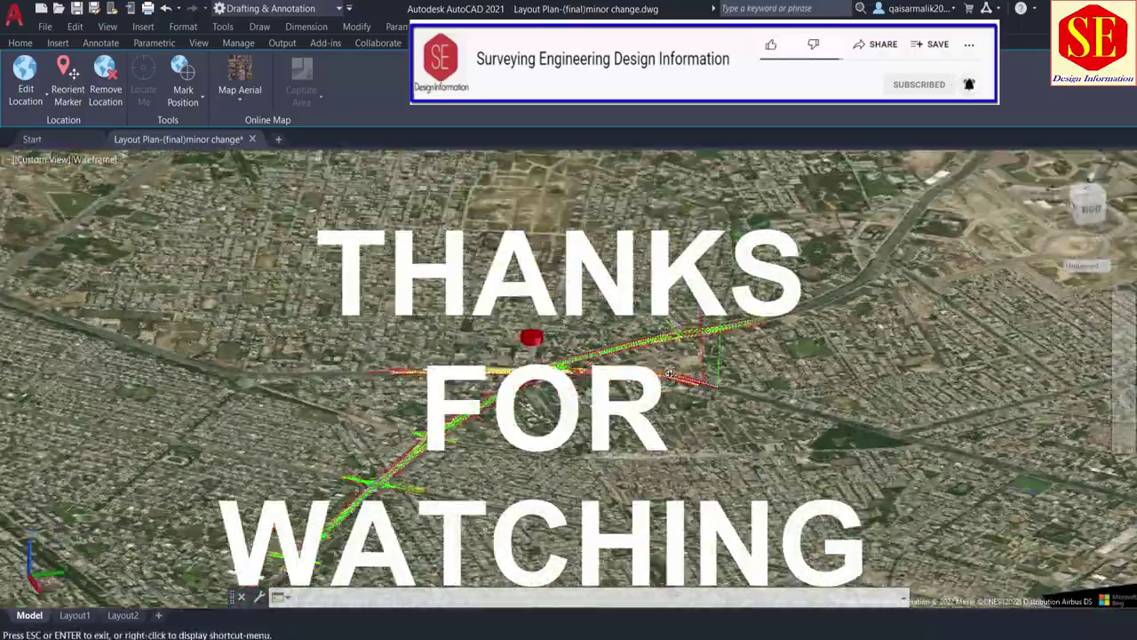
shift+middle_drag(628, 387, 825, 391)
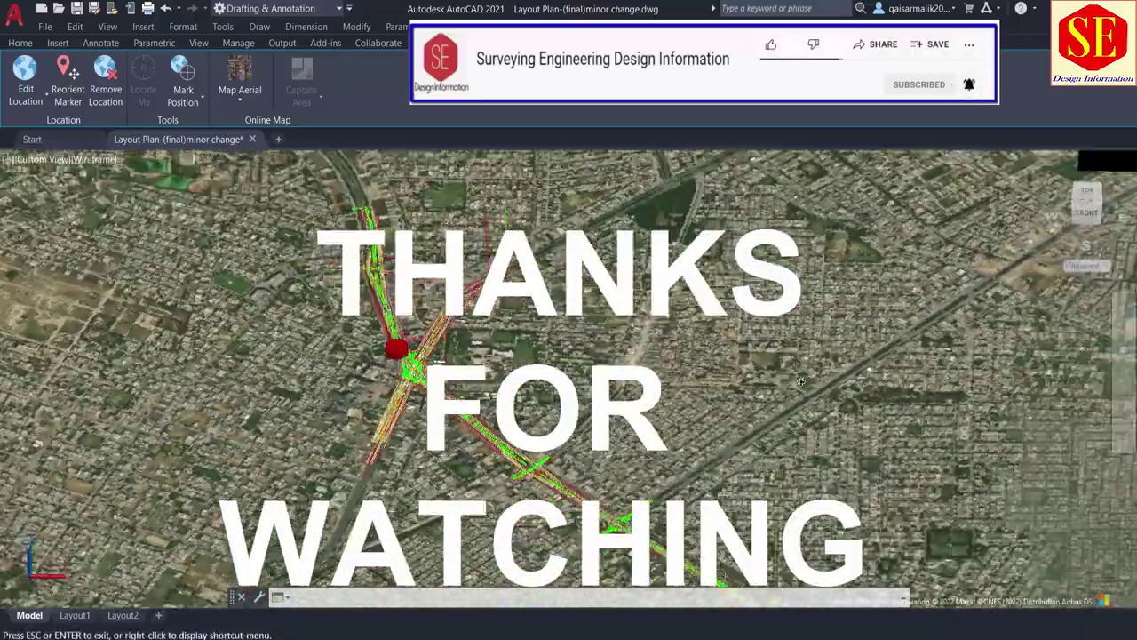
key(Escape)
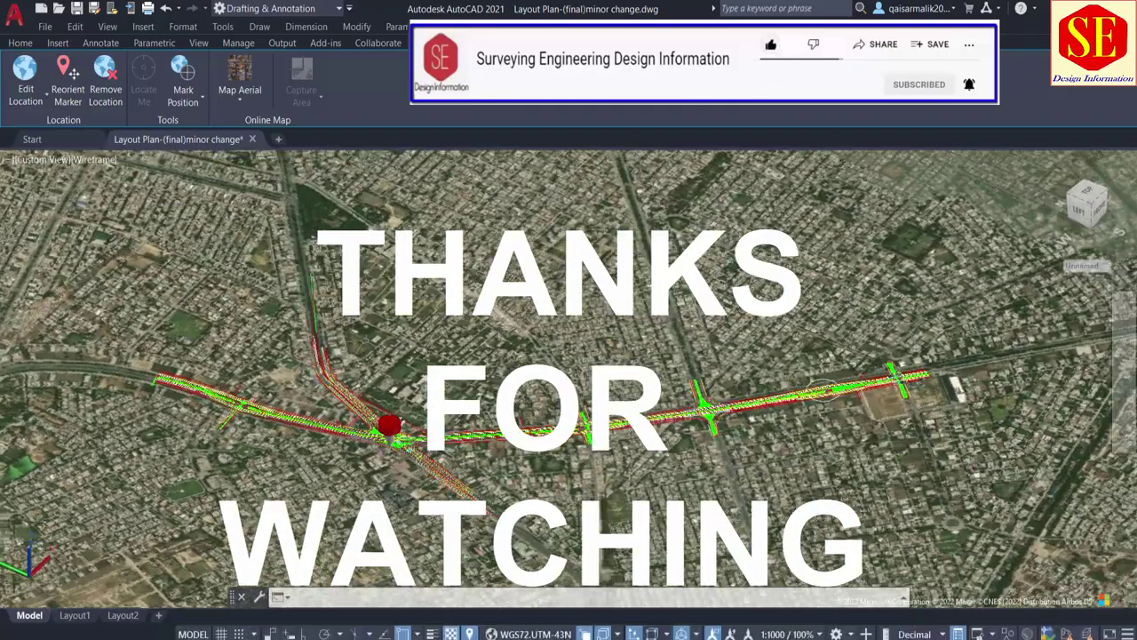